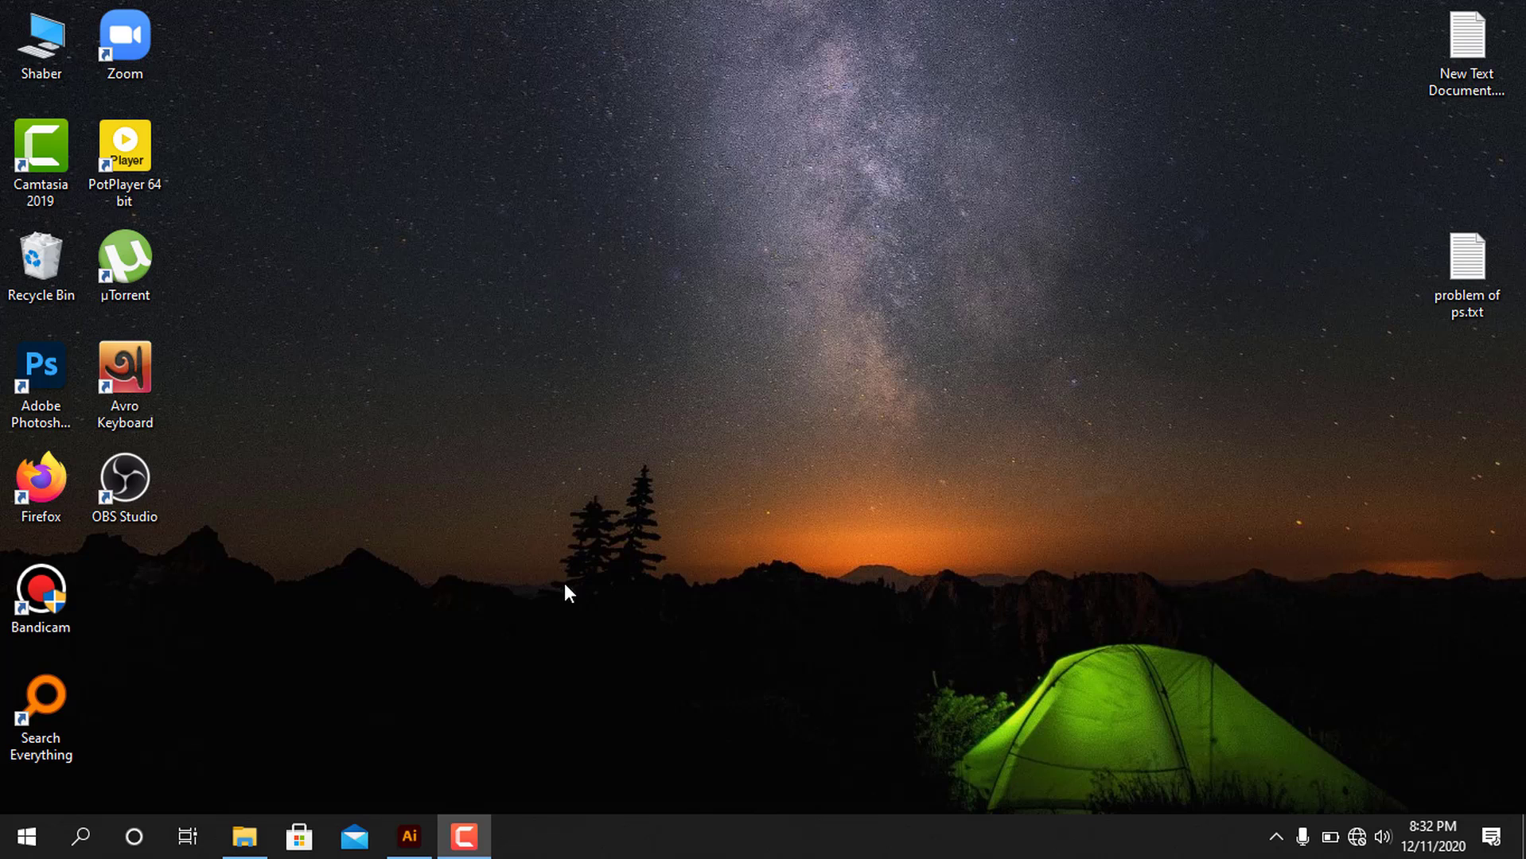
Open OBS Studio and rename the existing scene to "screen recoder"
double_click(137, 477)
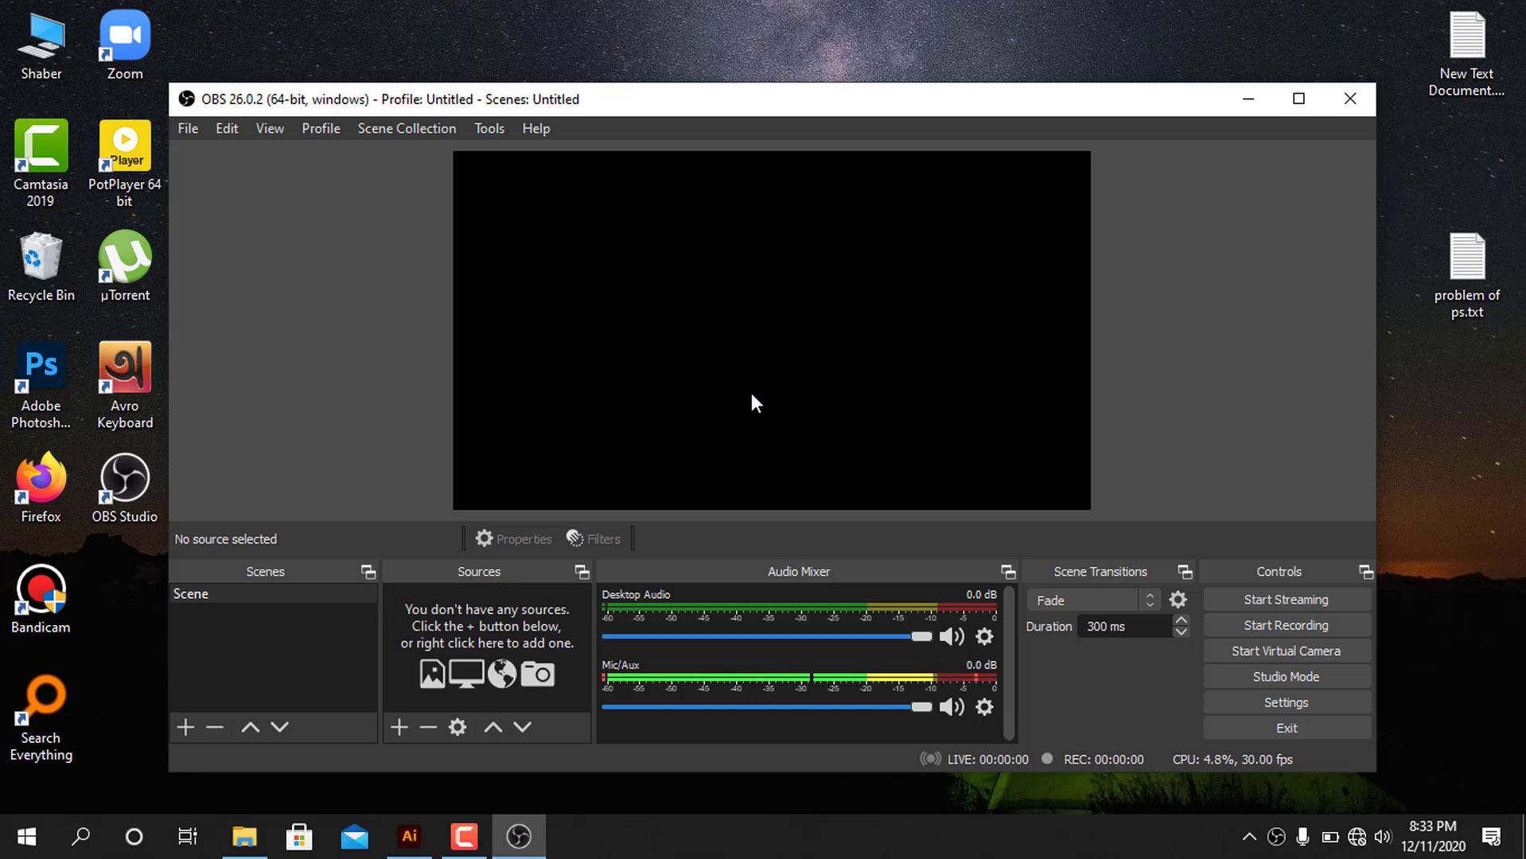
left_click(211, 593)
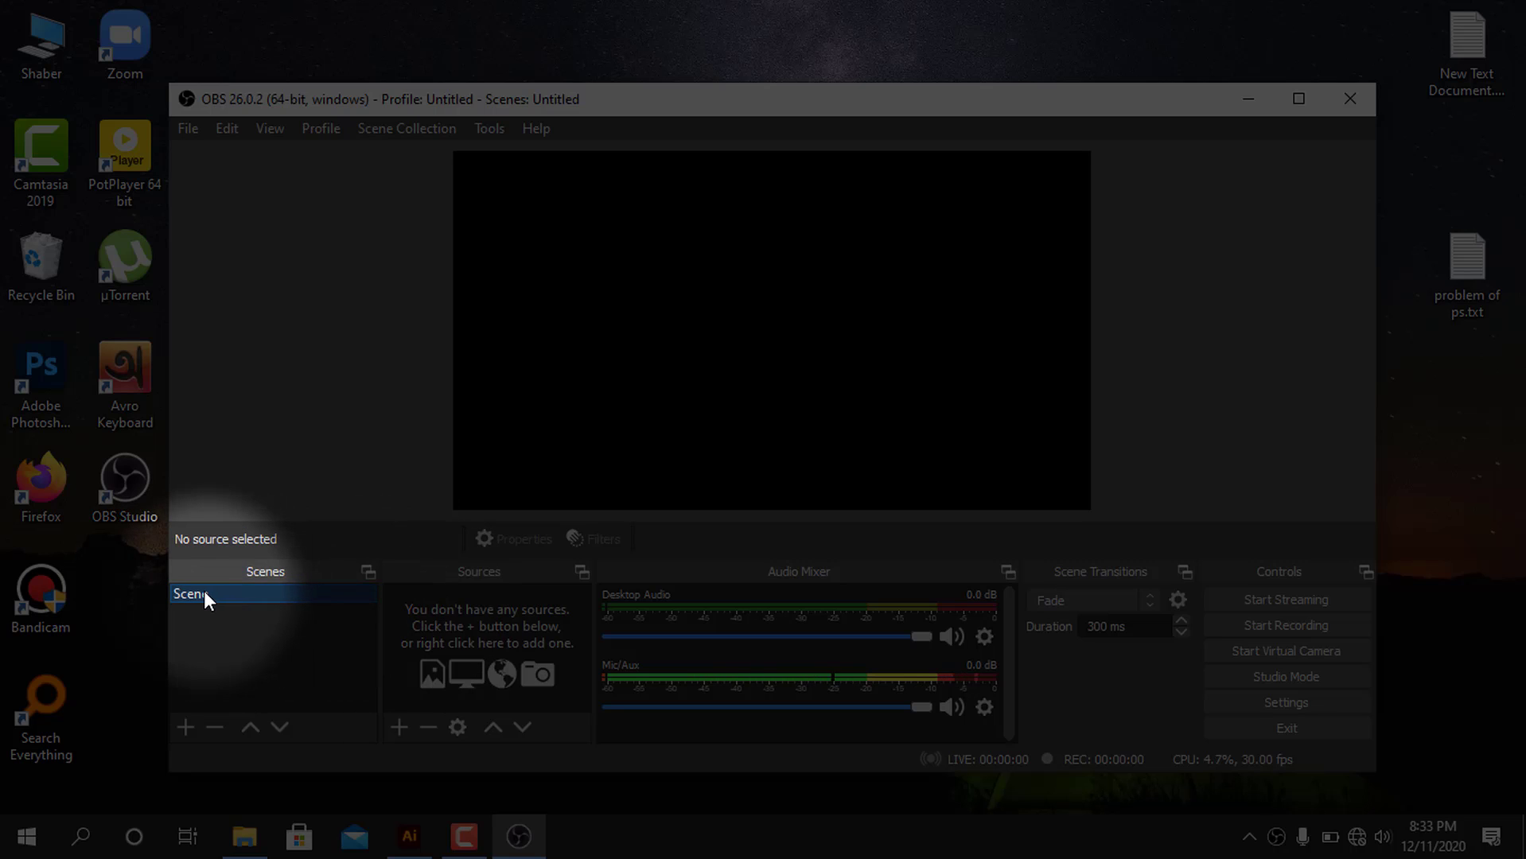
right_click(207, 592)
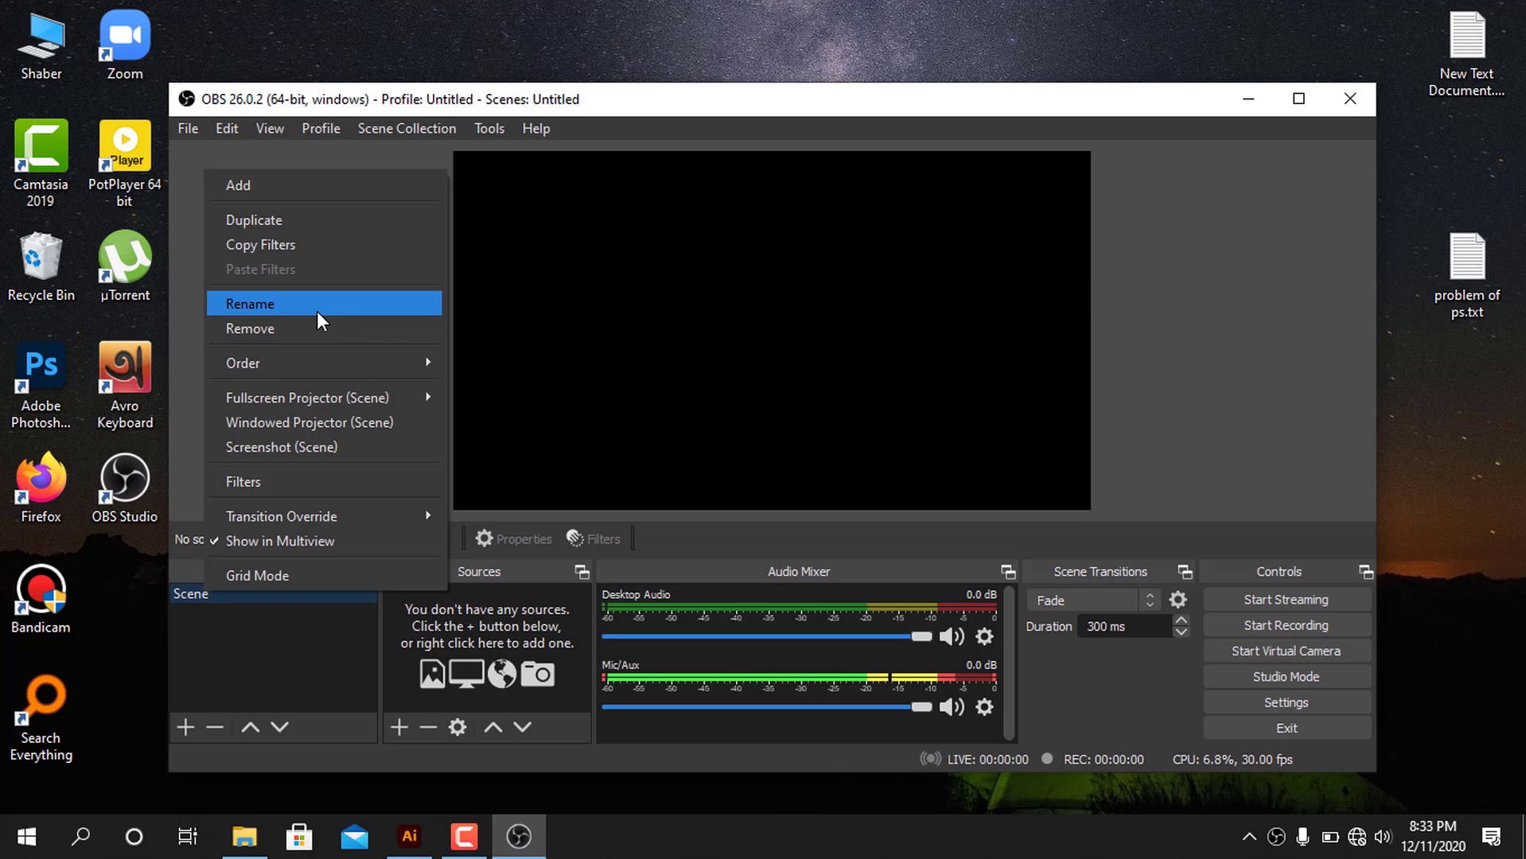
left_click(318, 306)
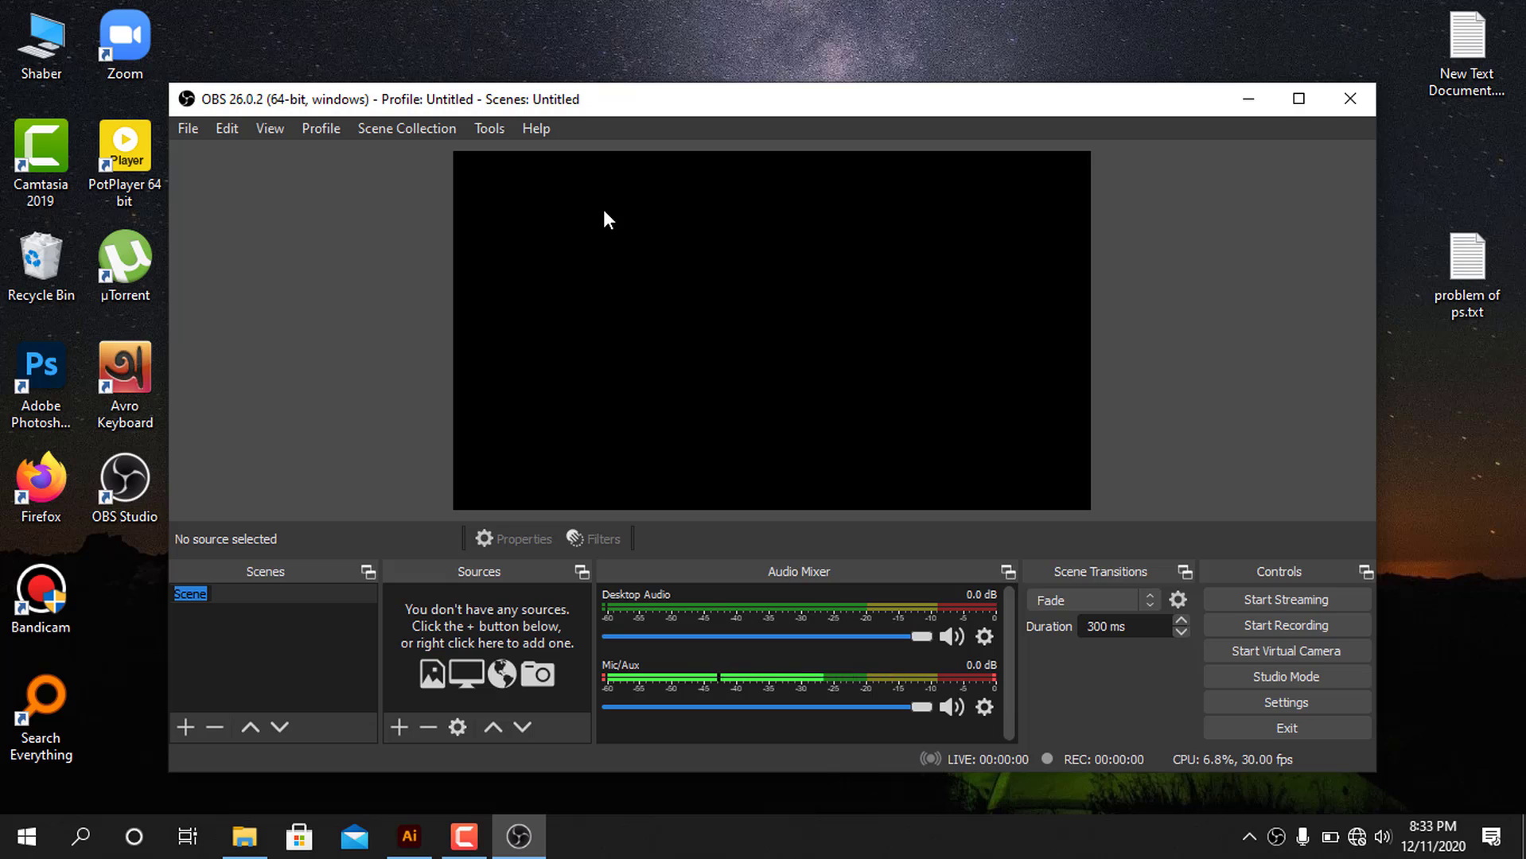
type("s")
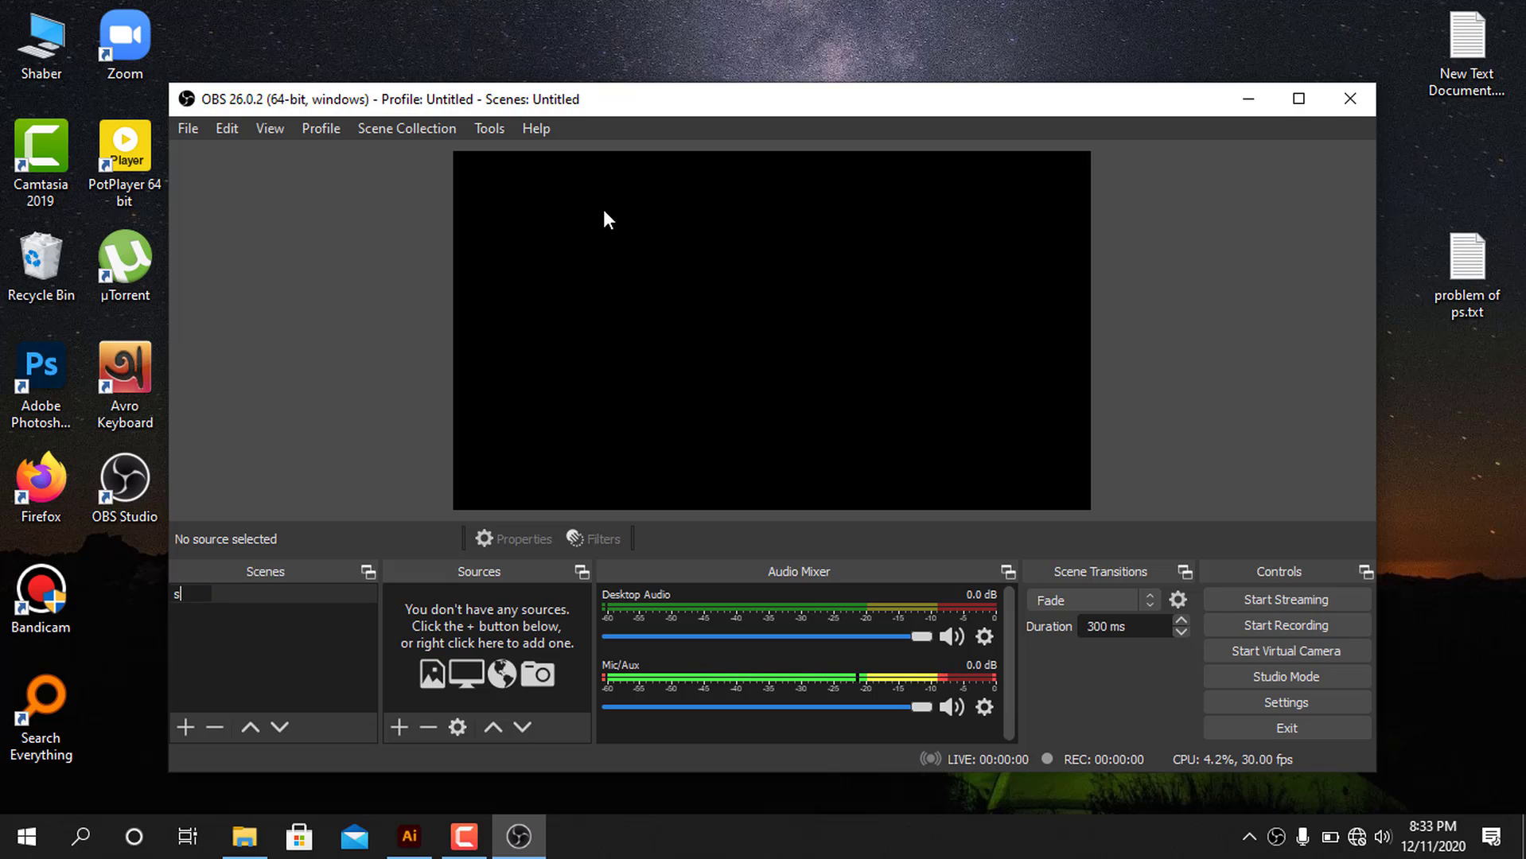
type("creen reco")
type("d")
key("BackSpace")
type("coder")
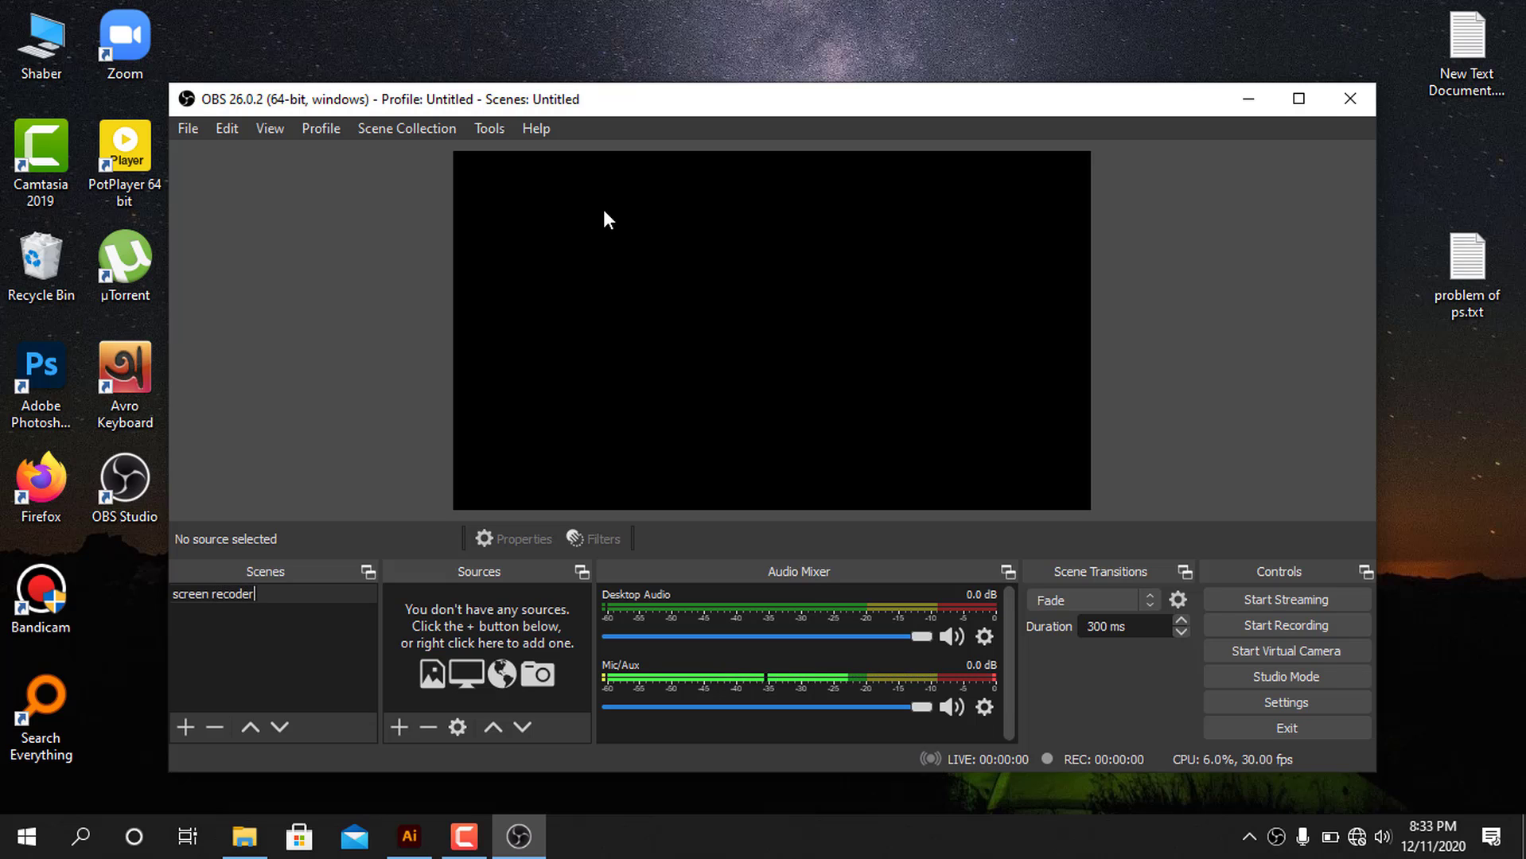
key("Return")
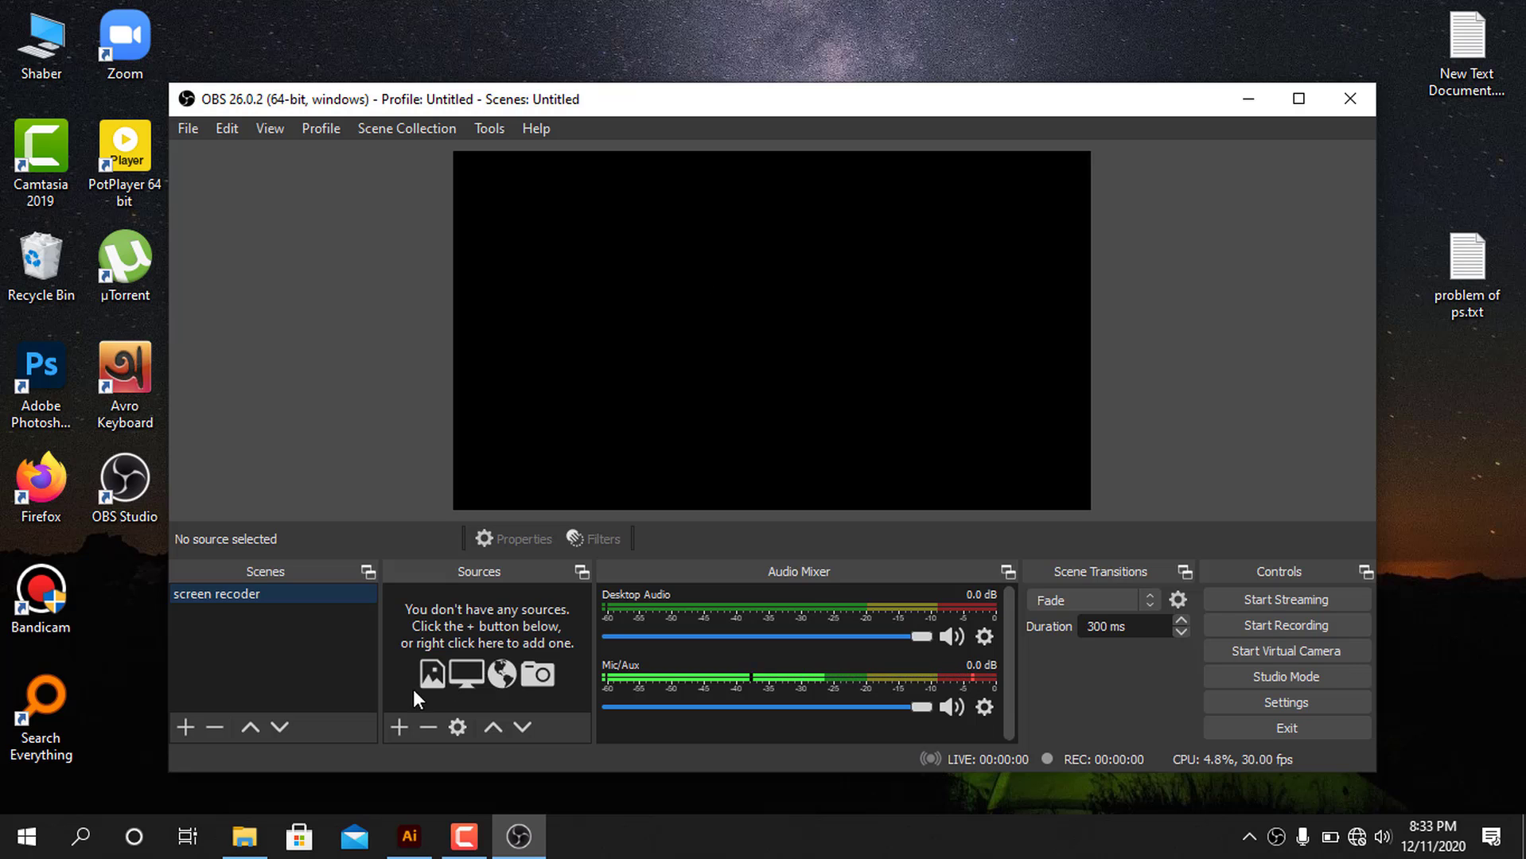
Add a new Display Capture source to the scene, keeping its default name, Display 1 and cursor capture
left_click(397, 722)
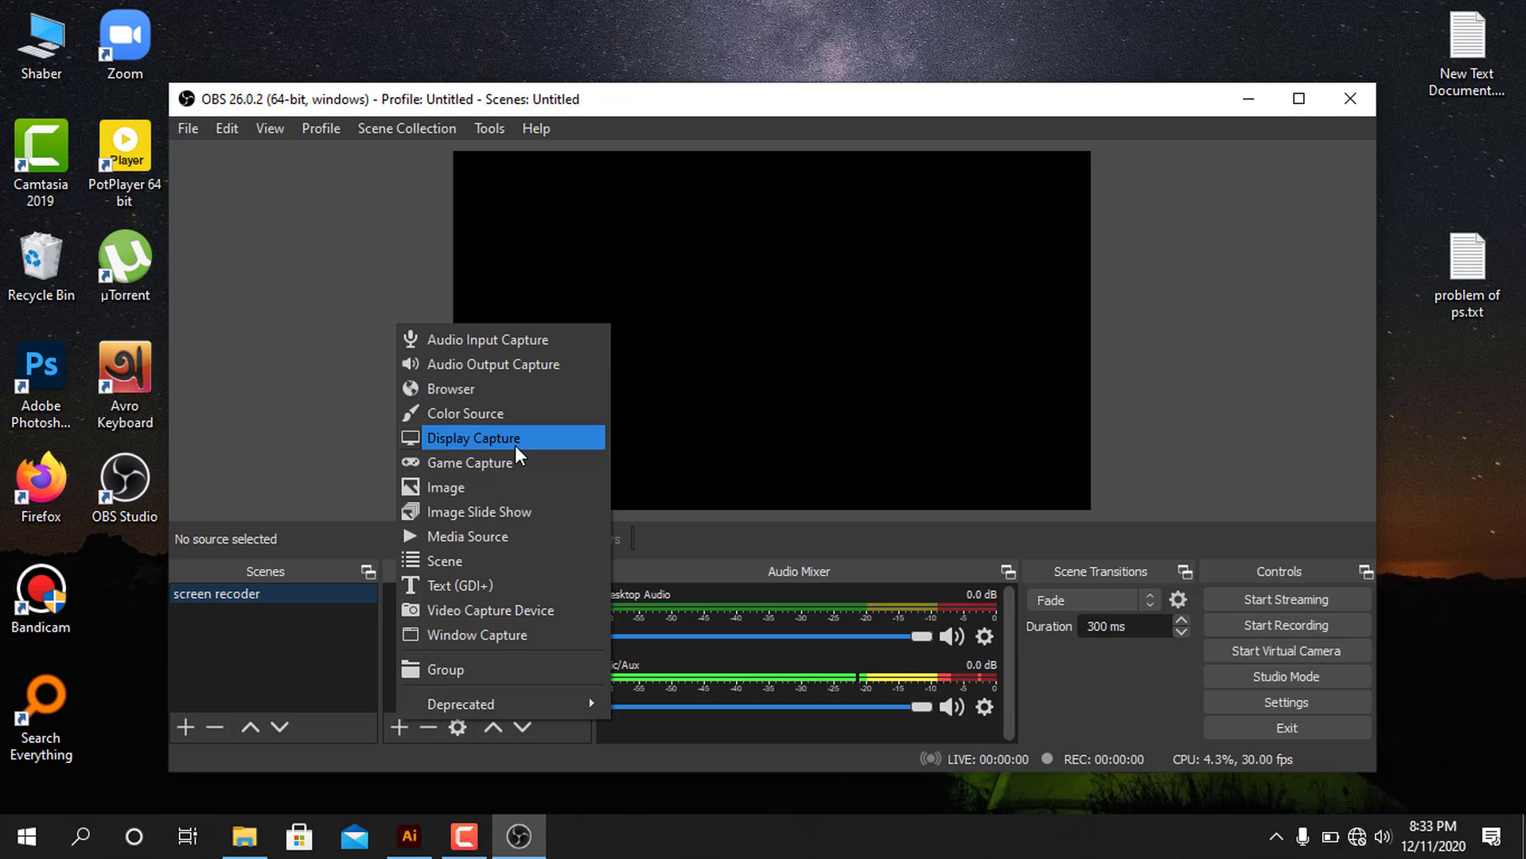
left_click(515, 452)
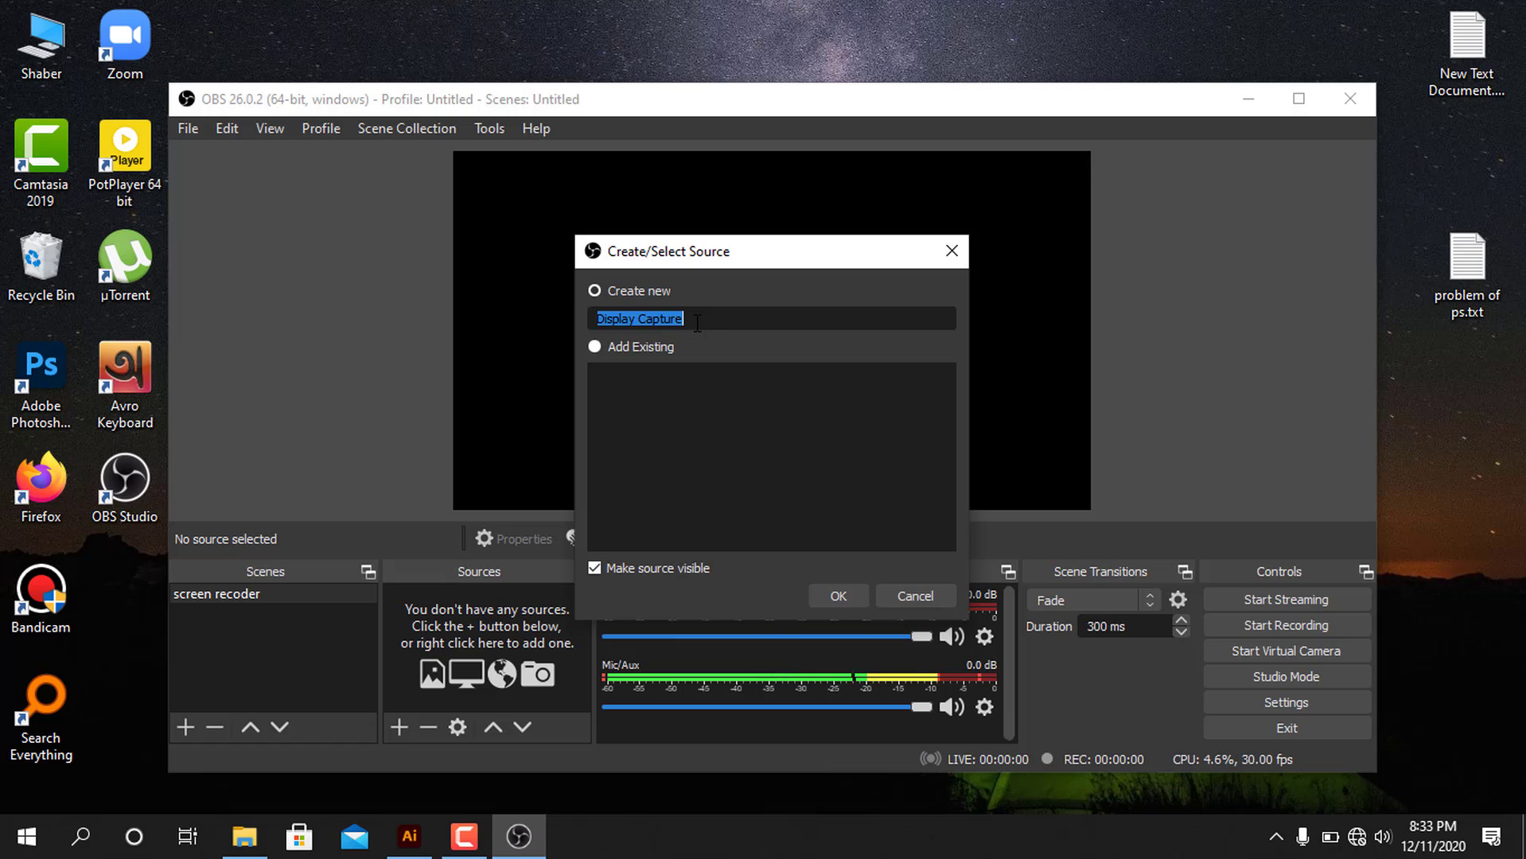
left_click(840, 594)
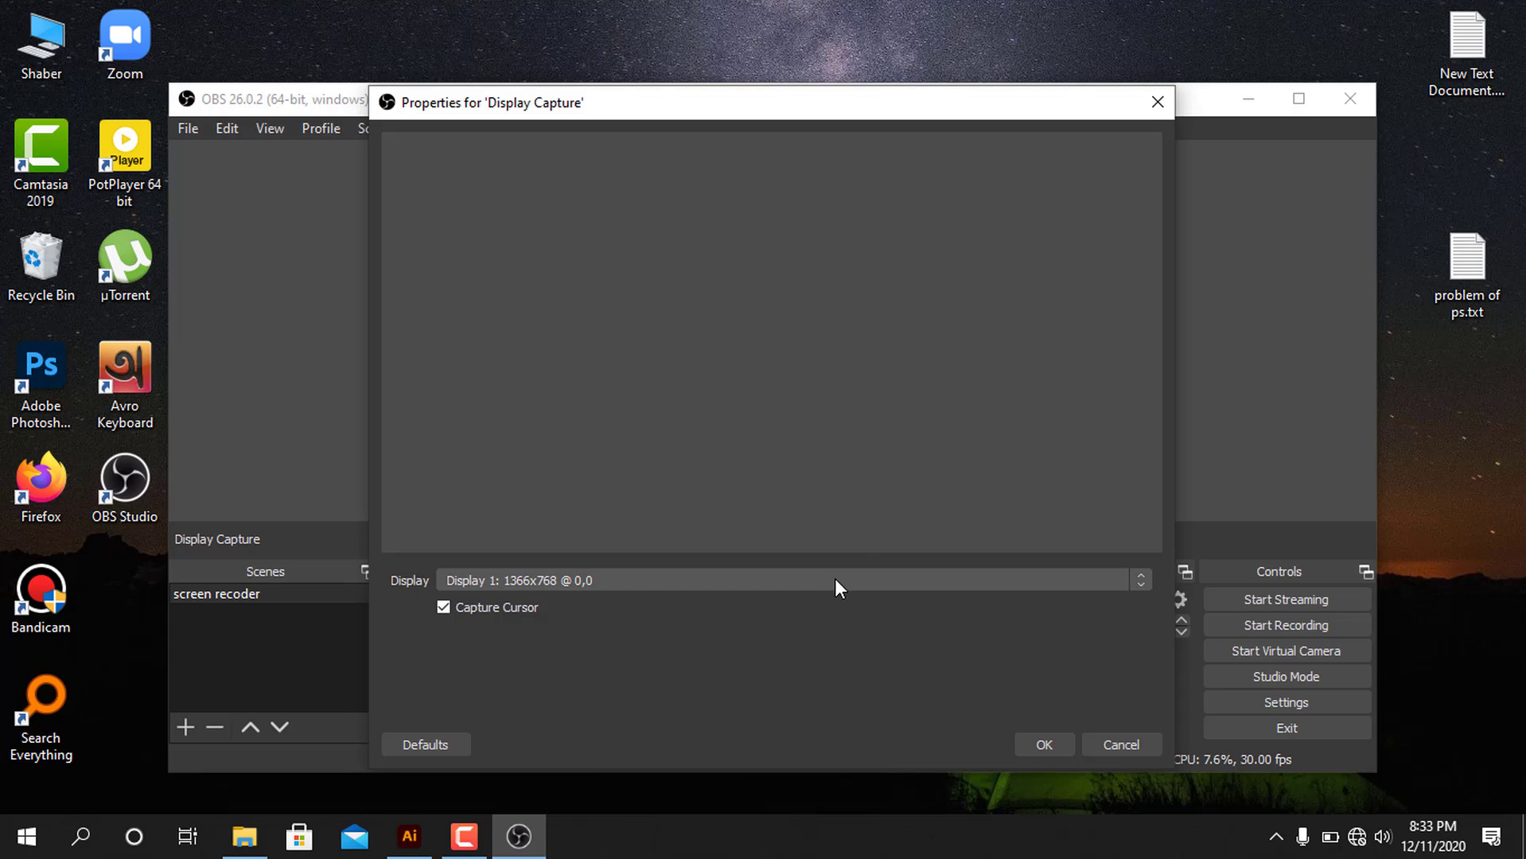
left_click(836, 580)
left_click(835, 580)
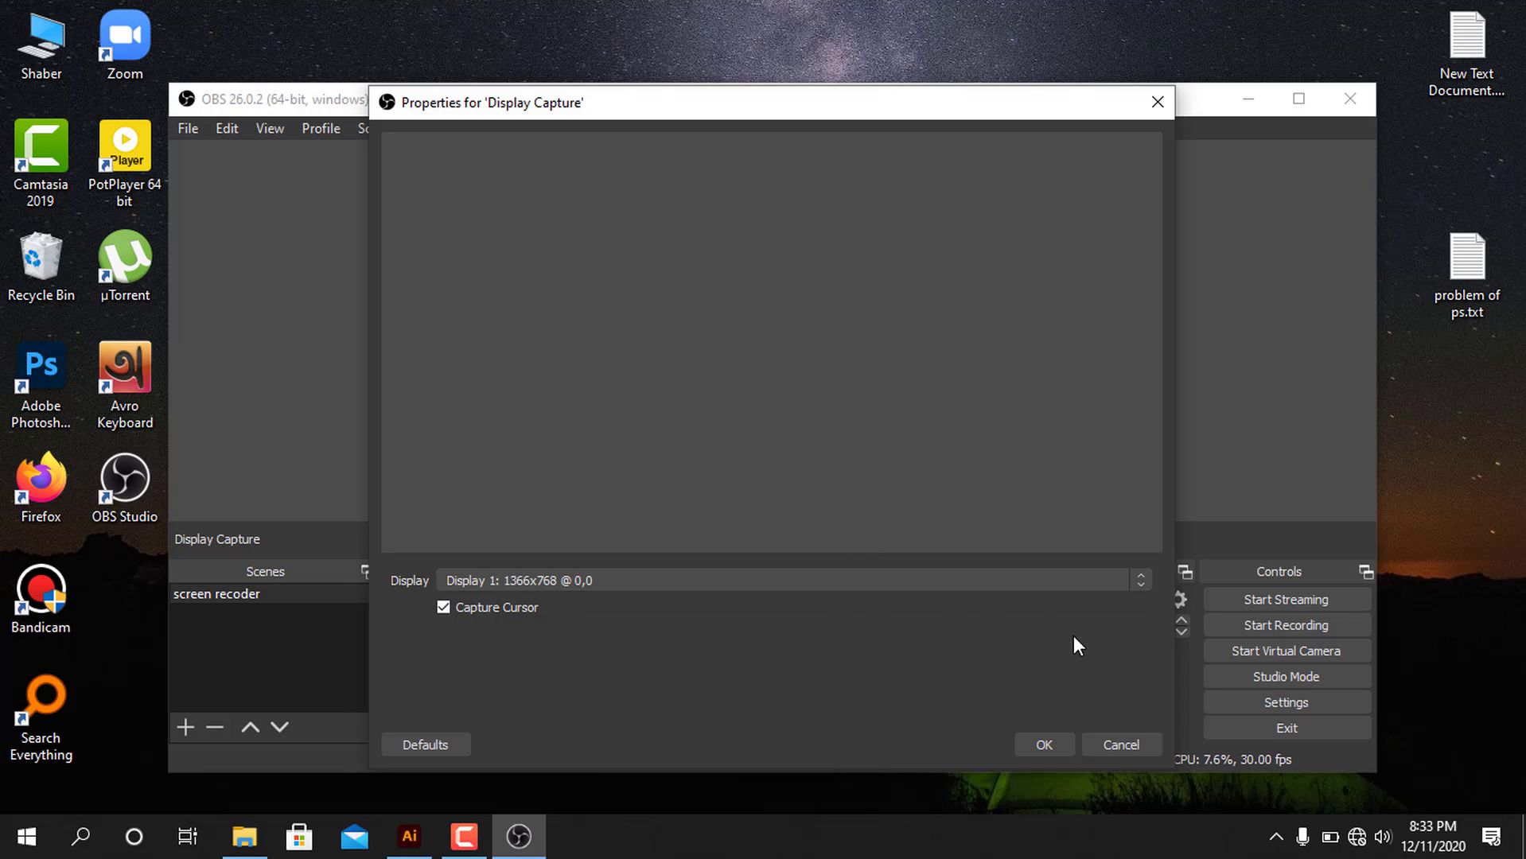
left_click(1054, 740)
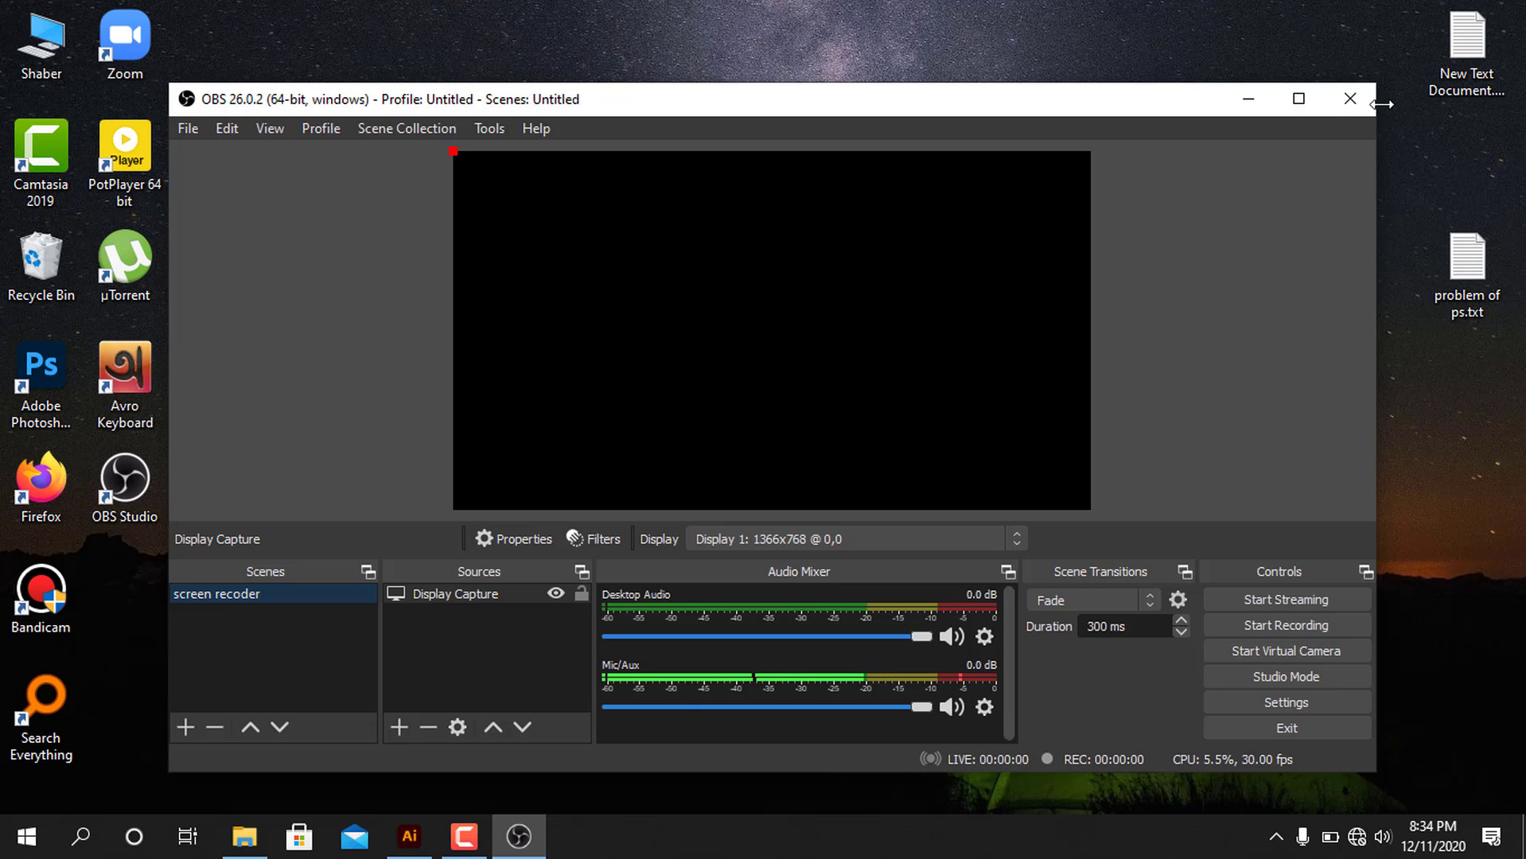
Close OBS Studio, search Windows for "grap" and open Graphics settings
left_click(1348, 102)
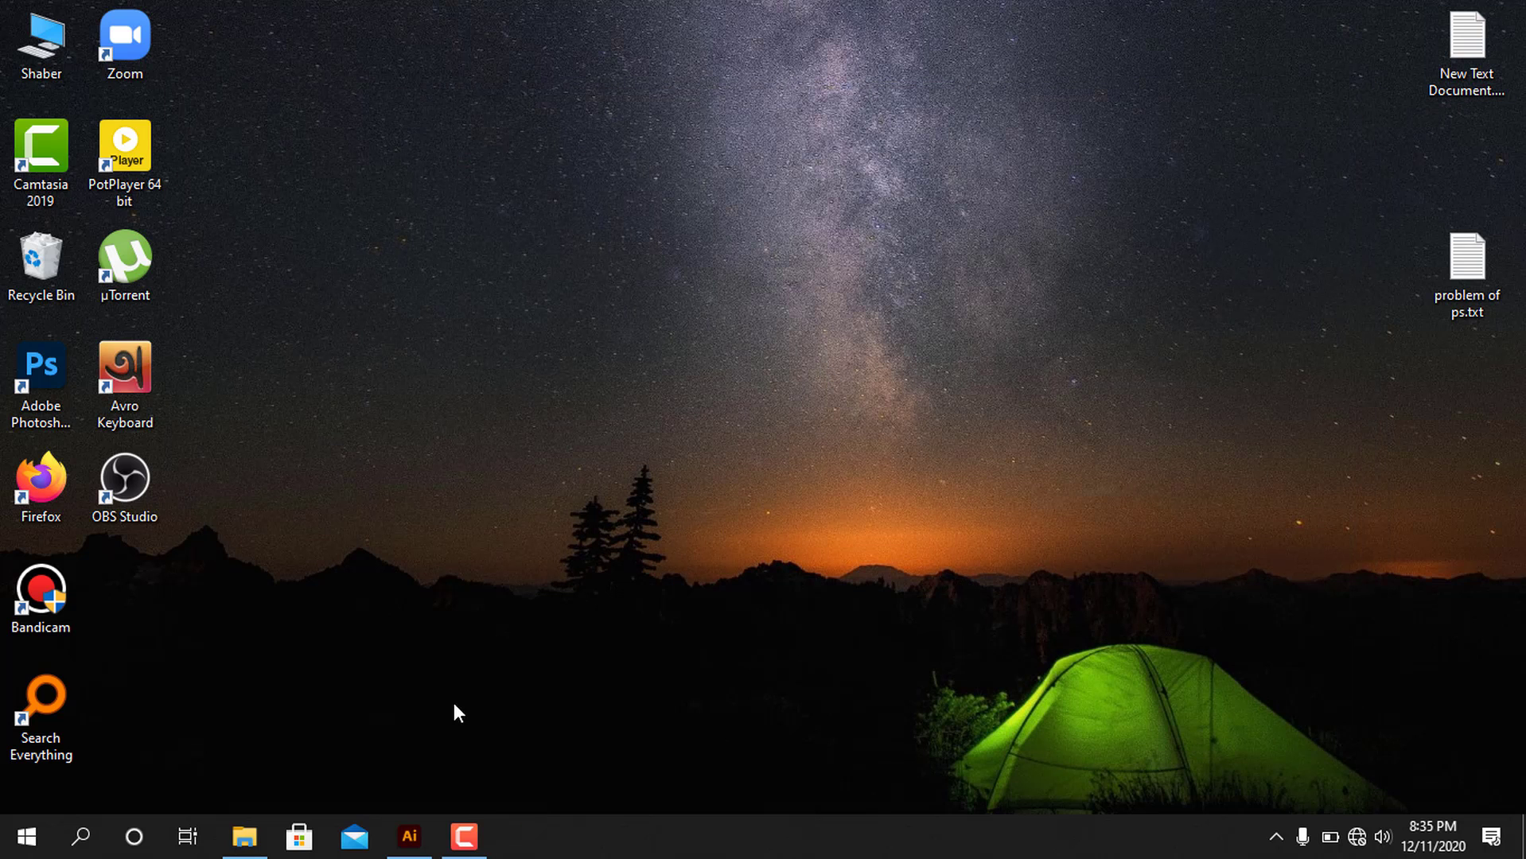
left_click(73, 837)
left_click(449, 549)
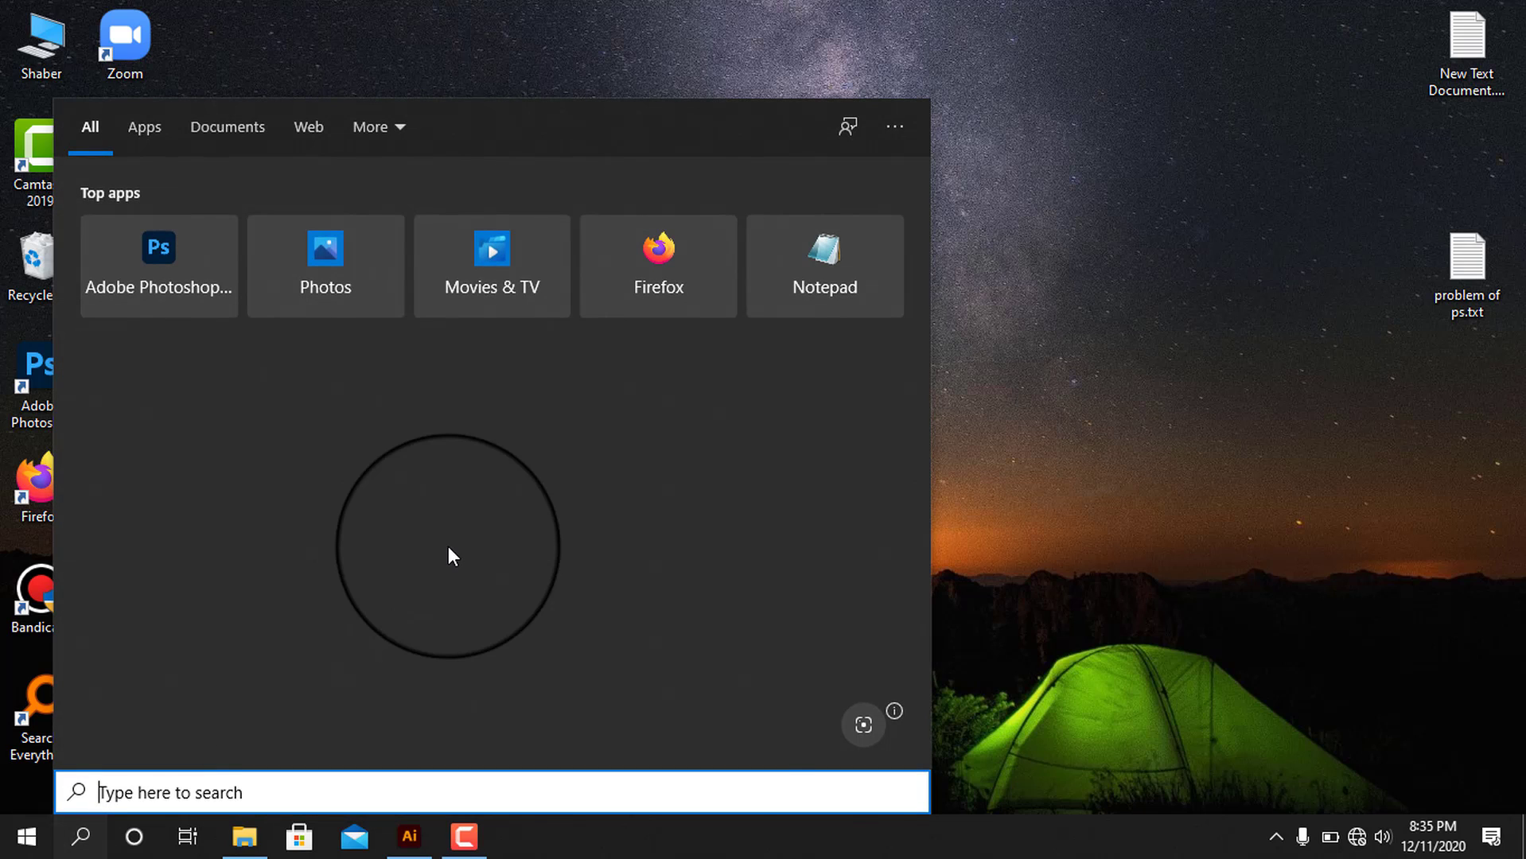
type("grap")
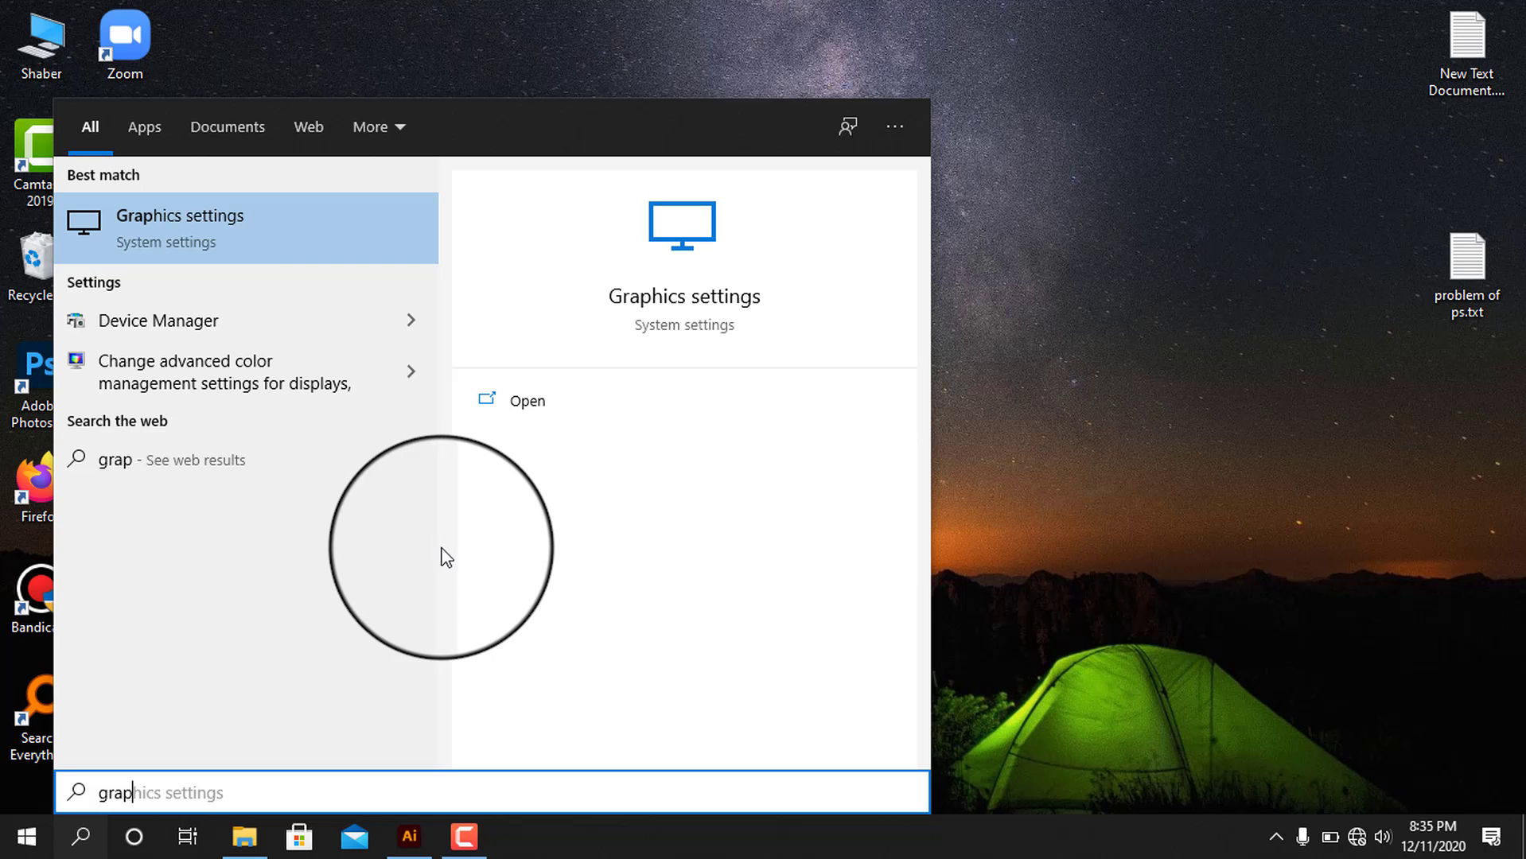
left_click(219, 215)
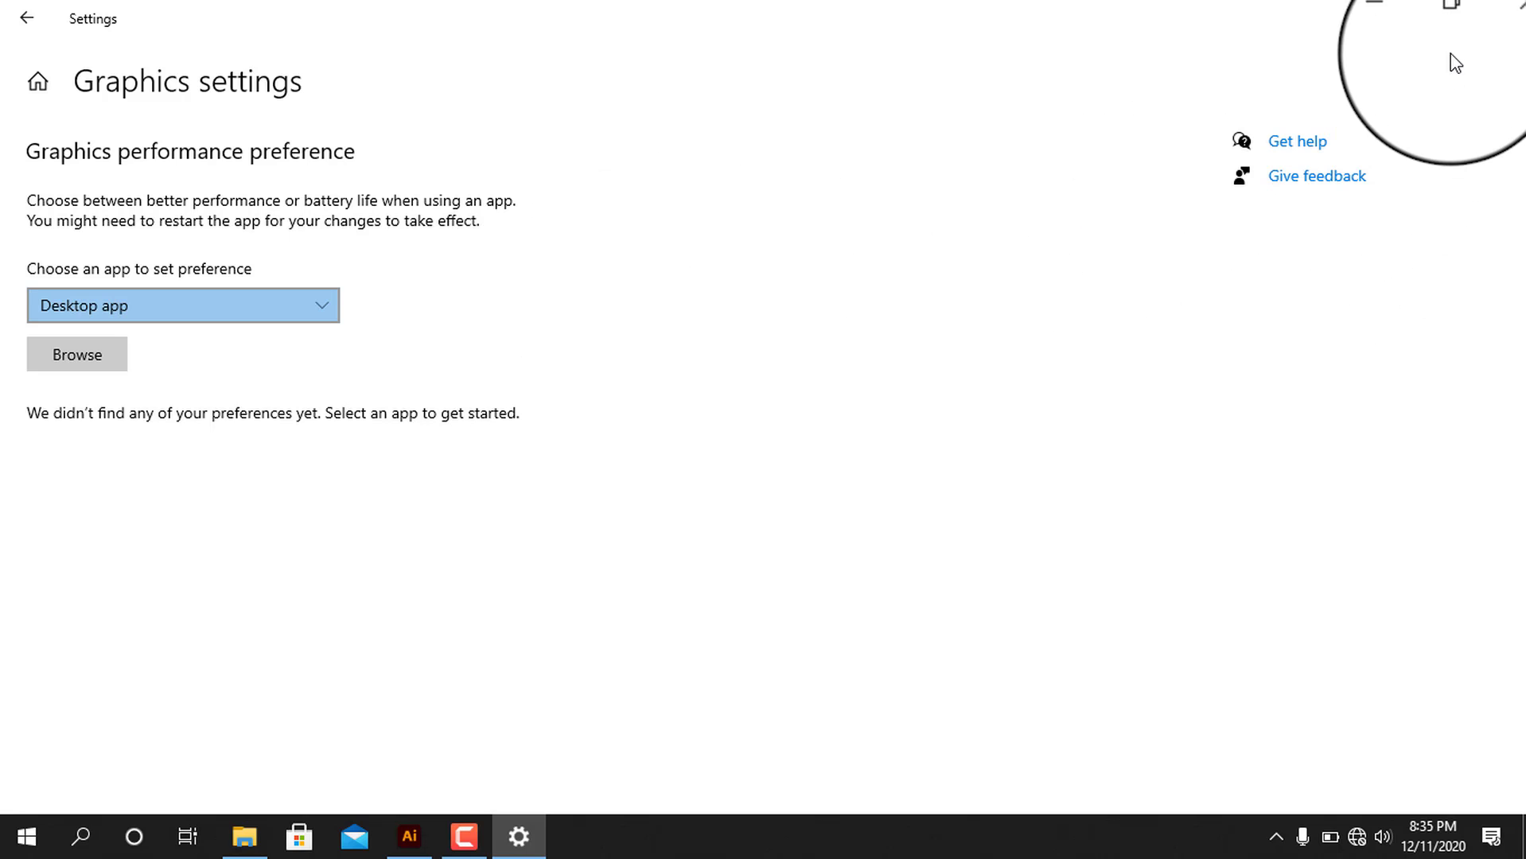
Choose Desktop app as the type of app for the graphics performance preference
left_click(280, 305)
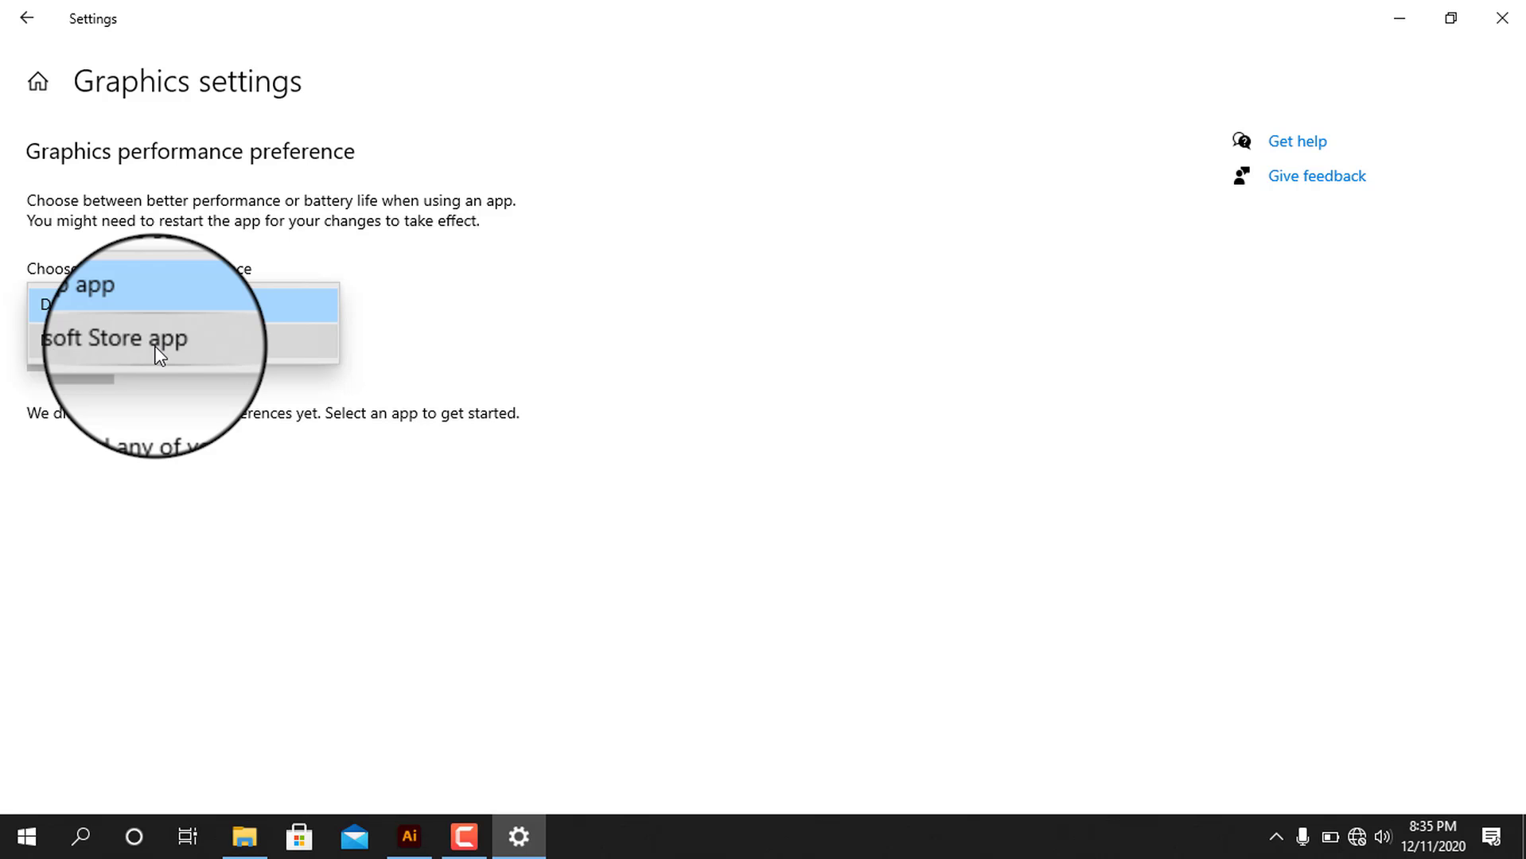
left_click(471, 308)
left_click(325, 308)
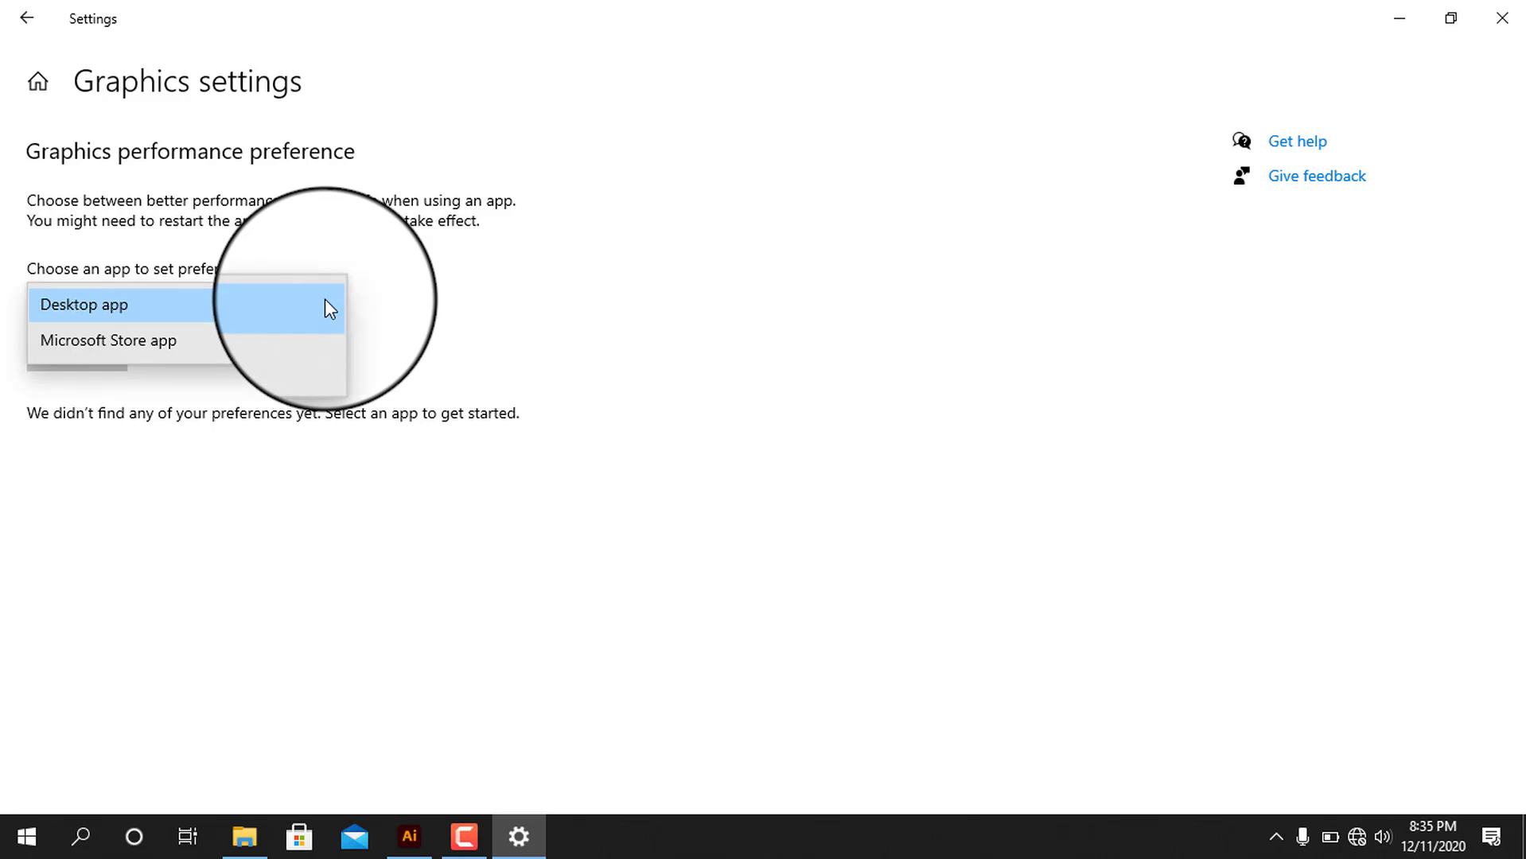
left_click(326, 304)
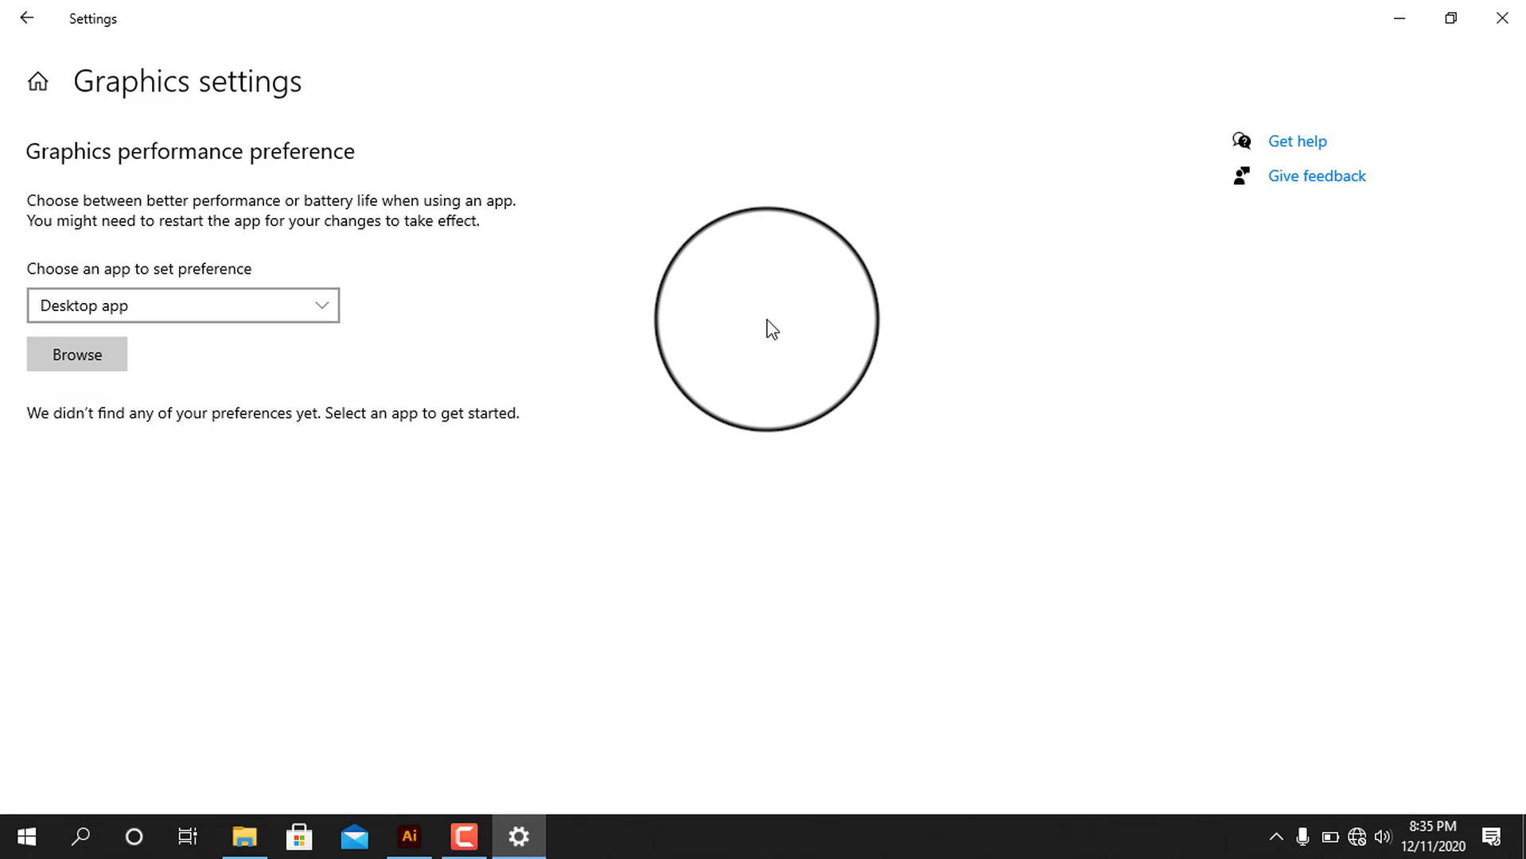
left_click(272, 318)
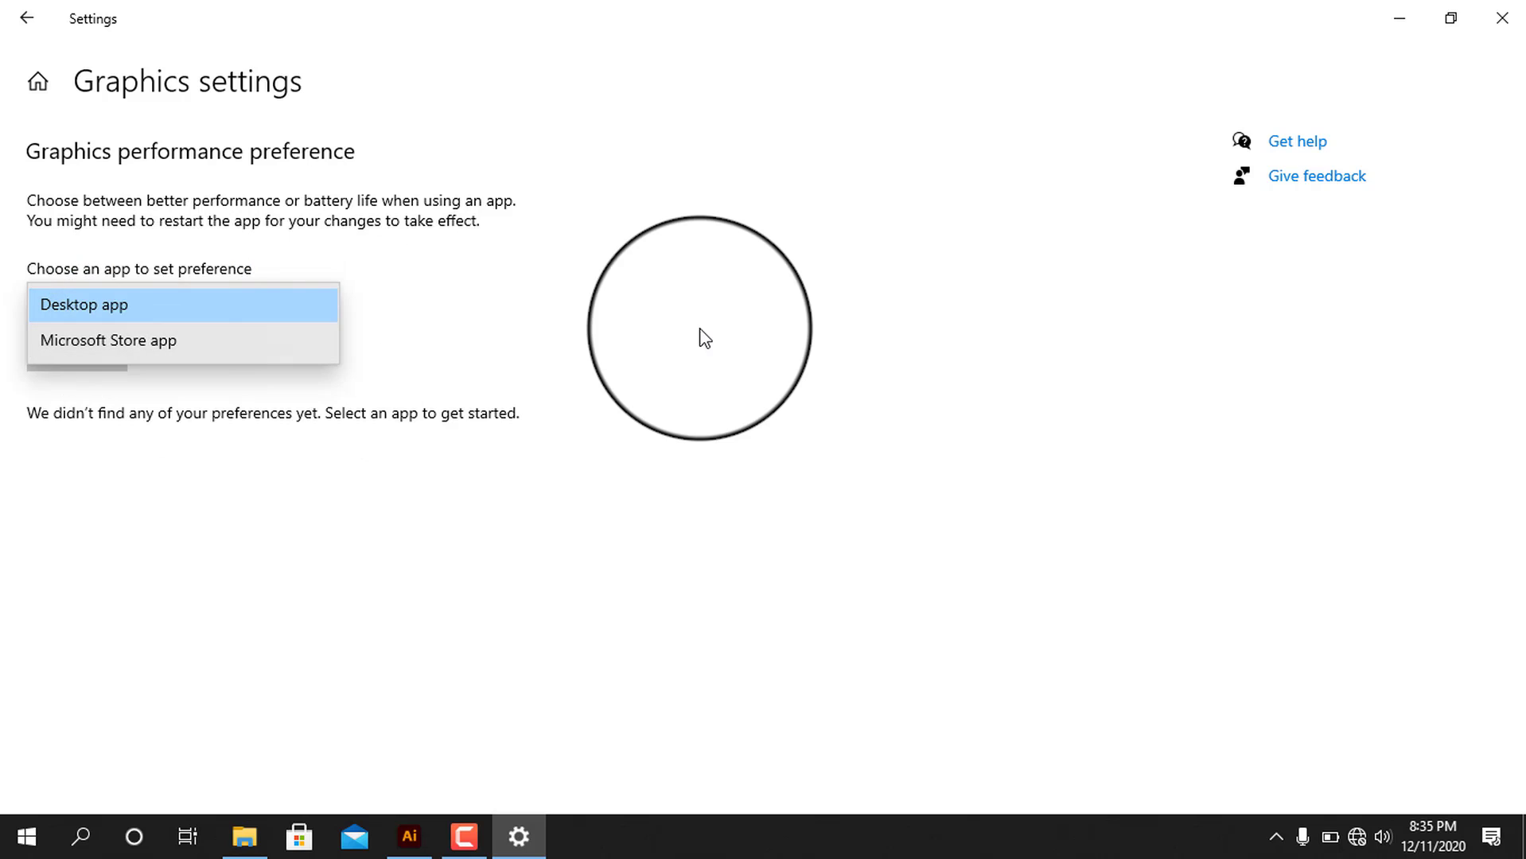
left_click(704, 333)
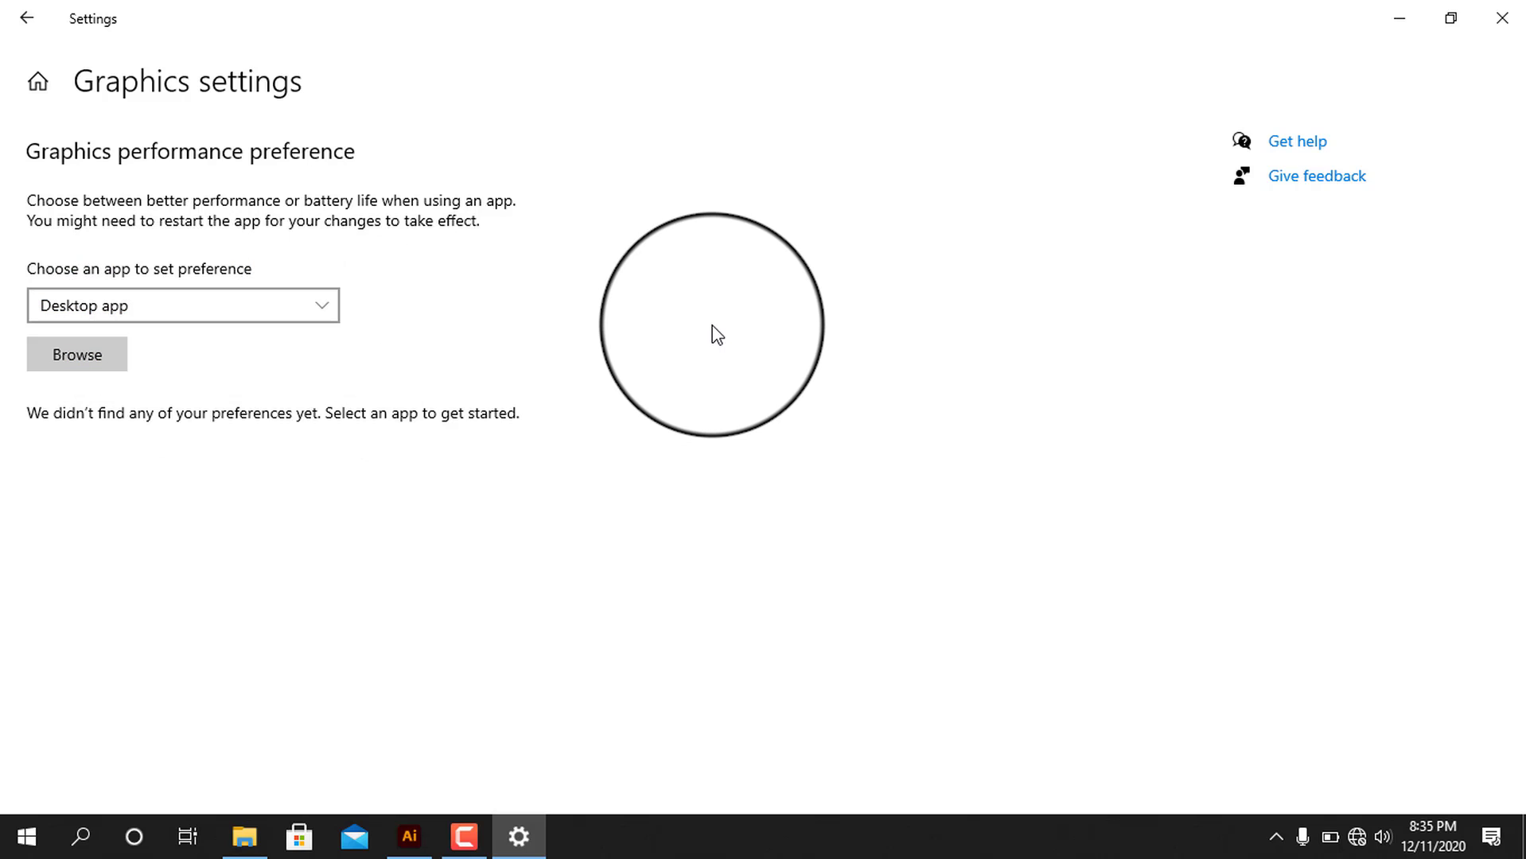
left_click(324, 312)
left_click(775, 324)
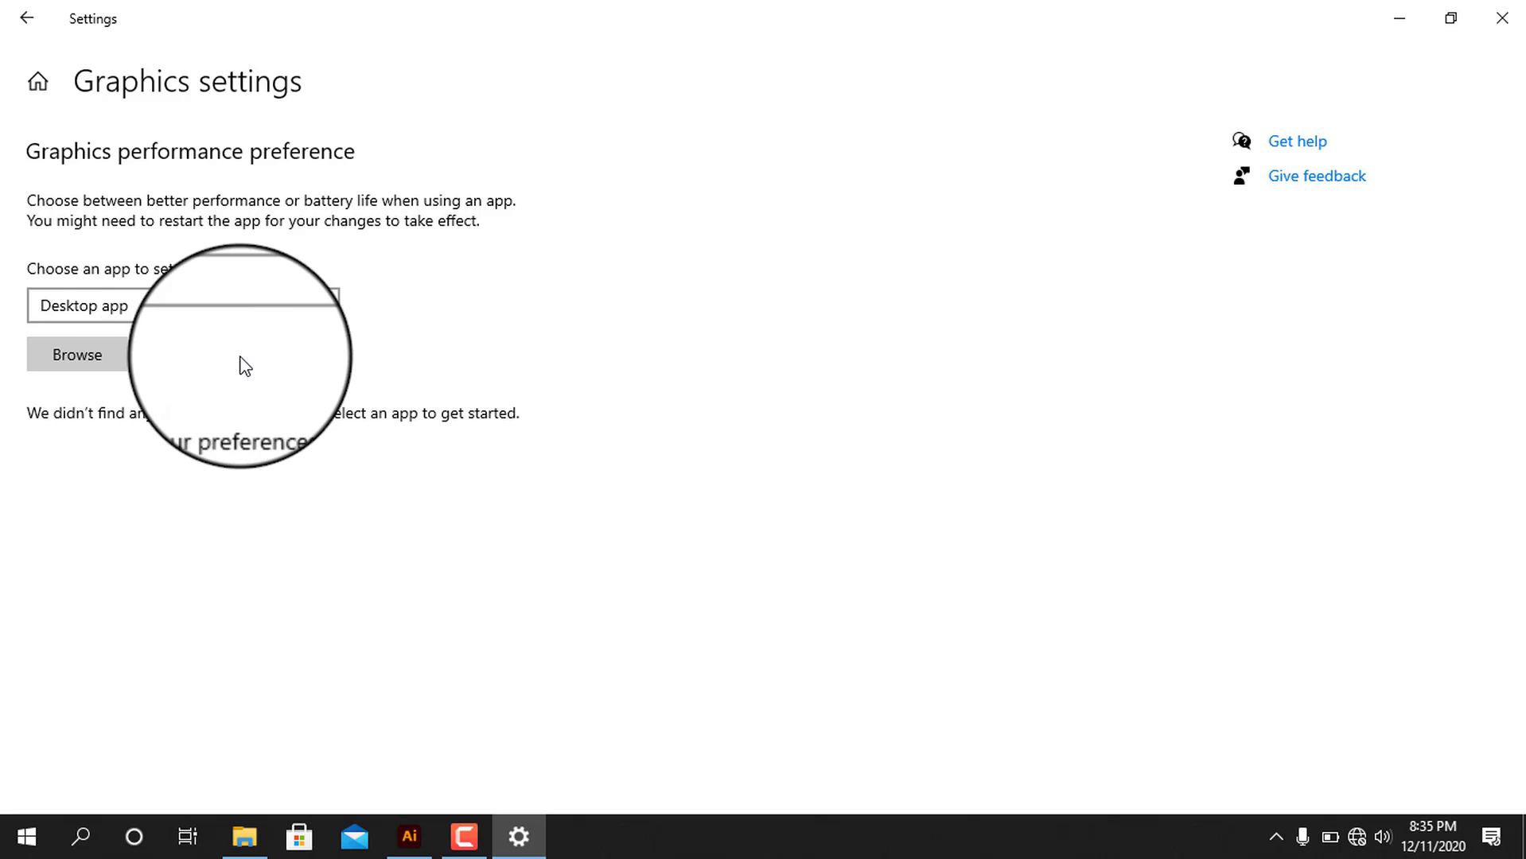
Add obs64.exe from C:\Program Files\obs-studio\bin\64bit to the graphics performance preference apps
left_click(85, 355)
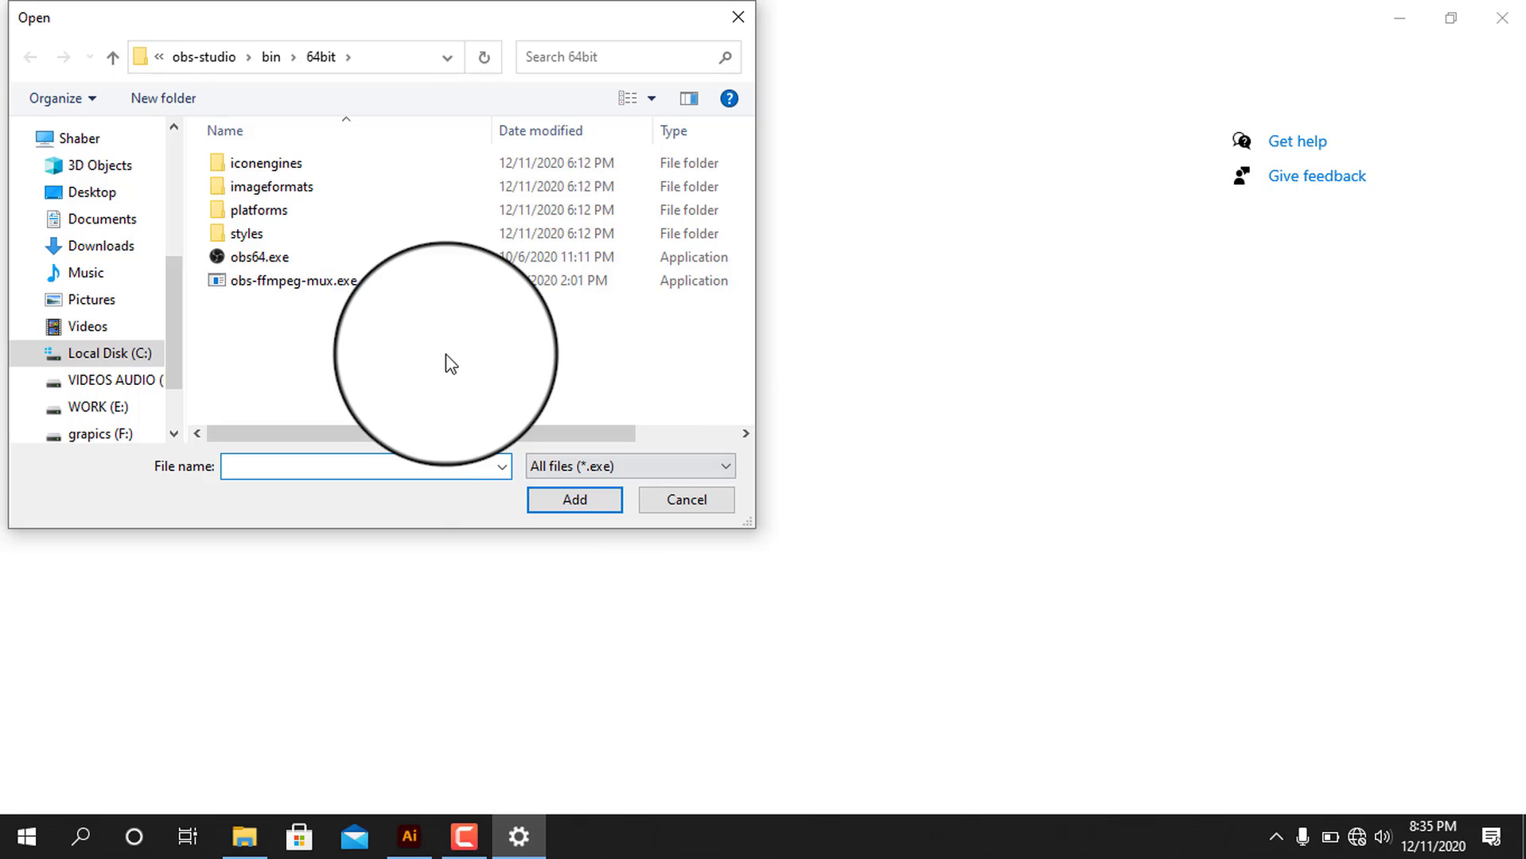
left_click(106, 355)
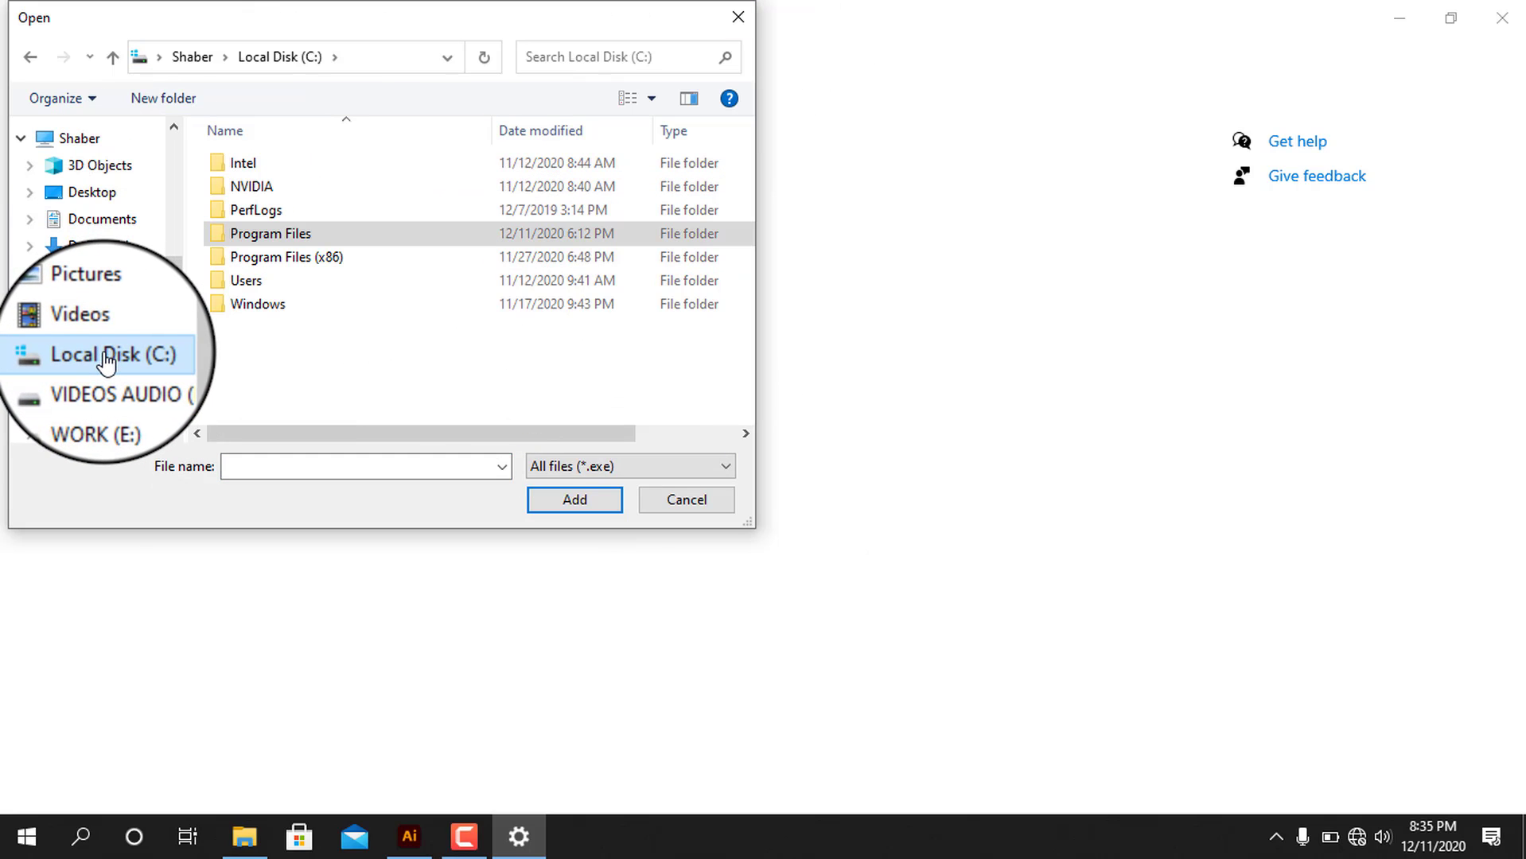
double_click(322, 234)
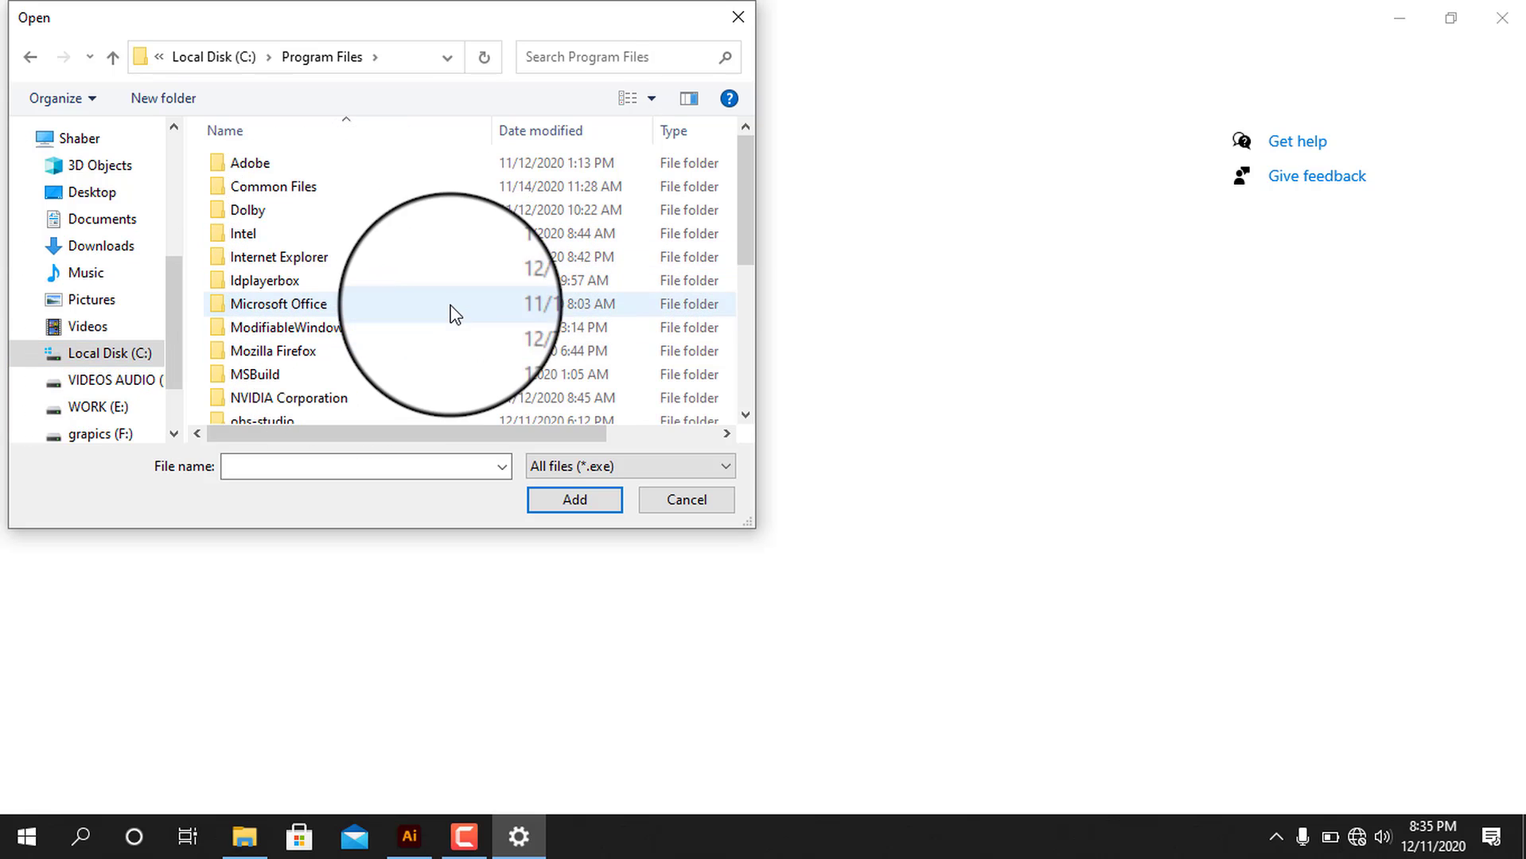
left_click_drag(743, 172, 766, 234)
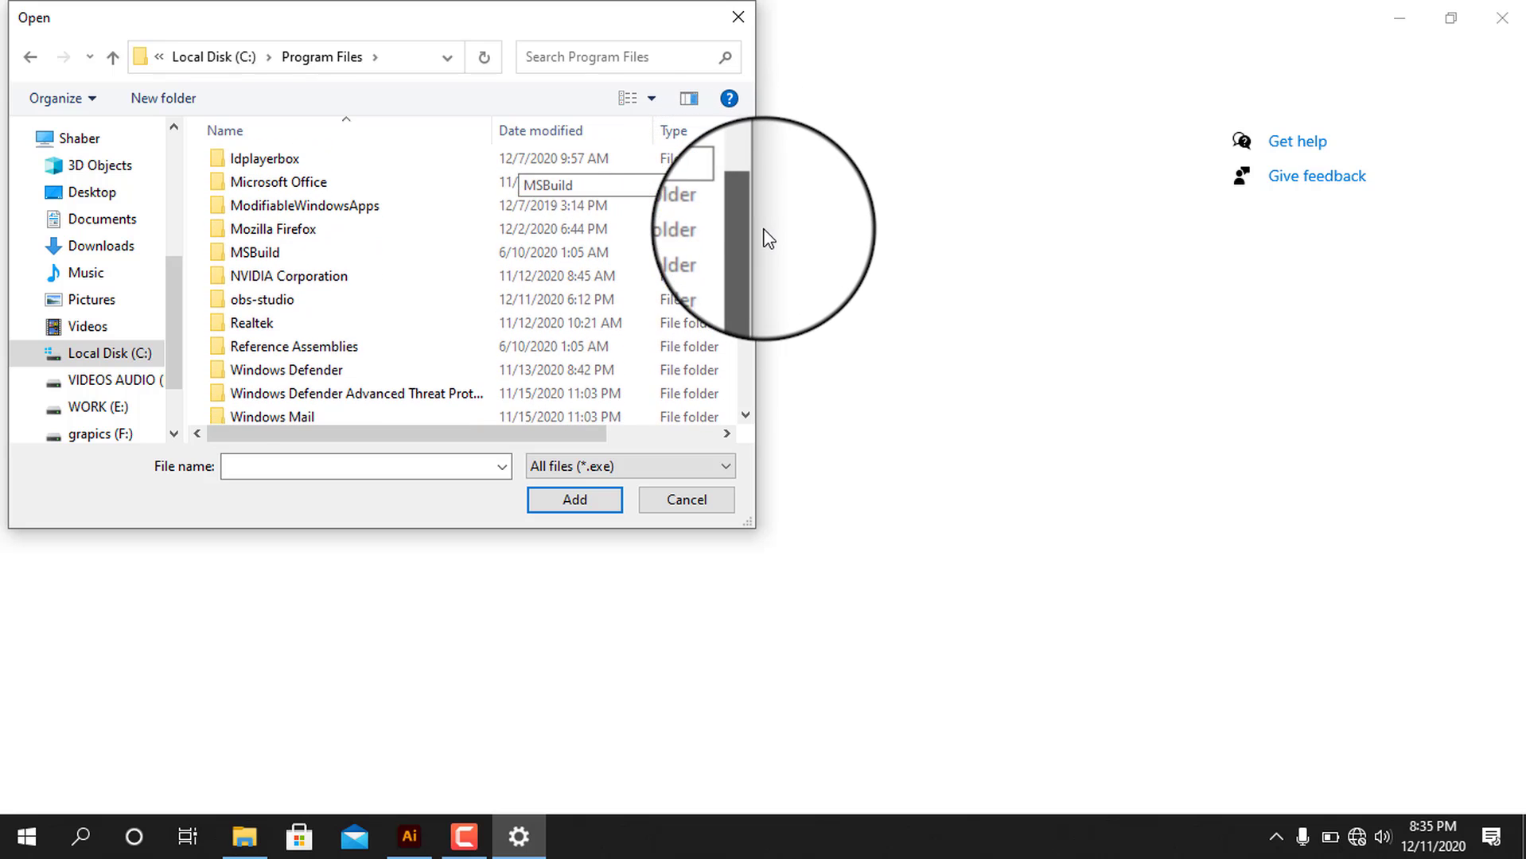
double_click(316, 307)
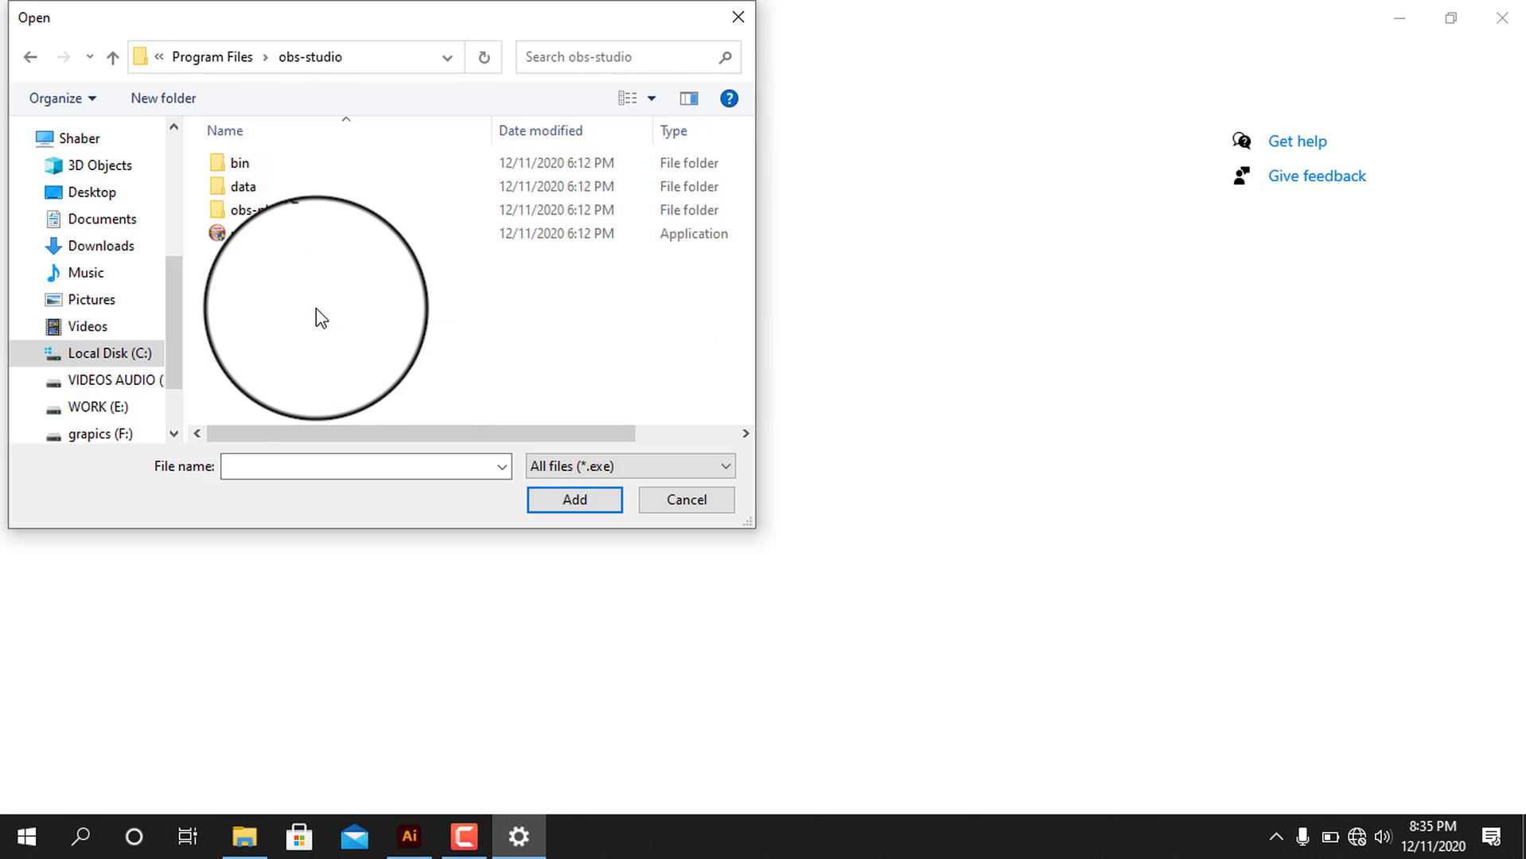
double_click(261, 167)
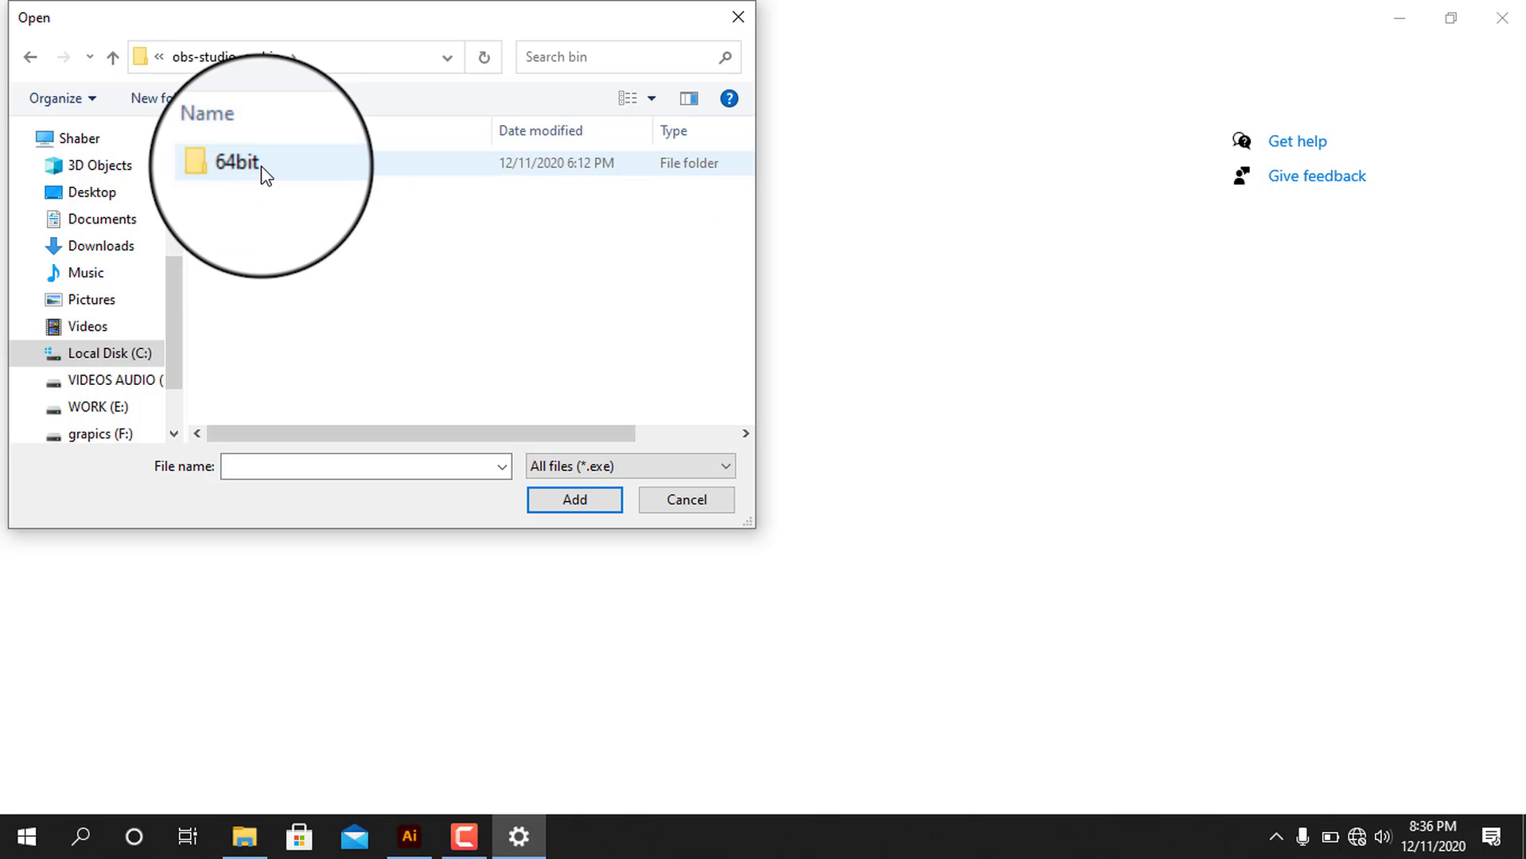
double_click(264, 174)
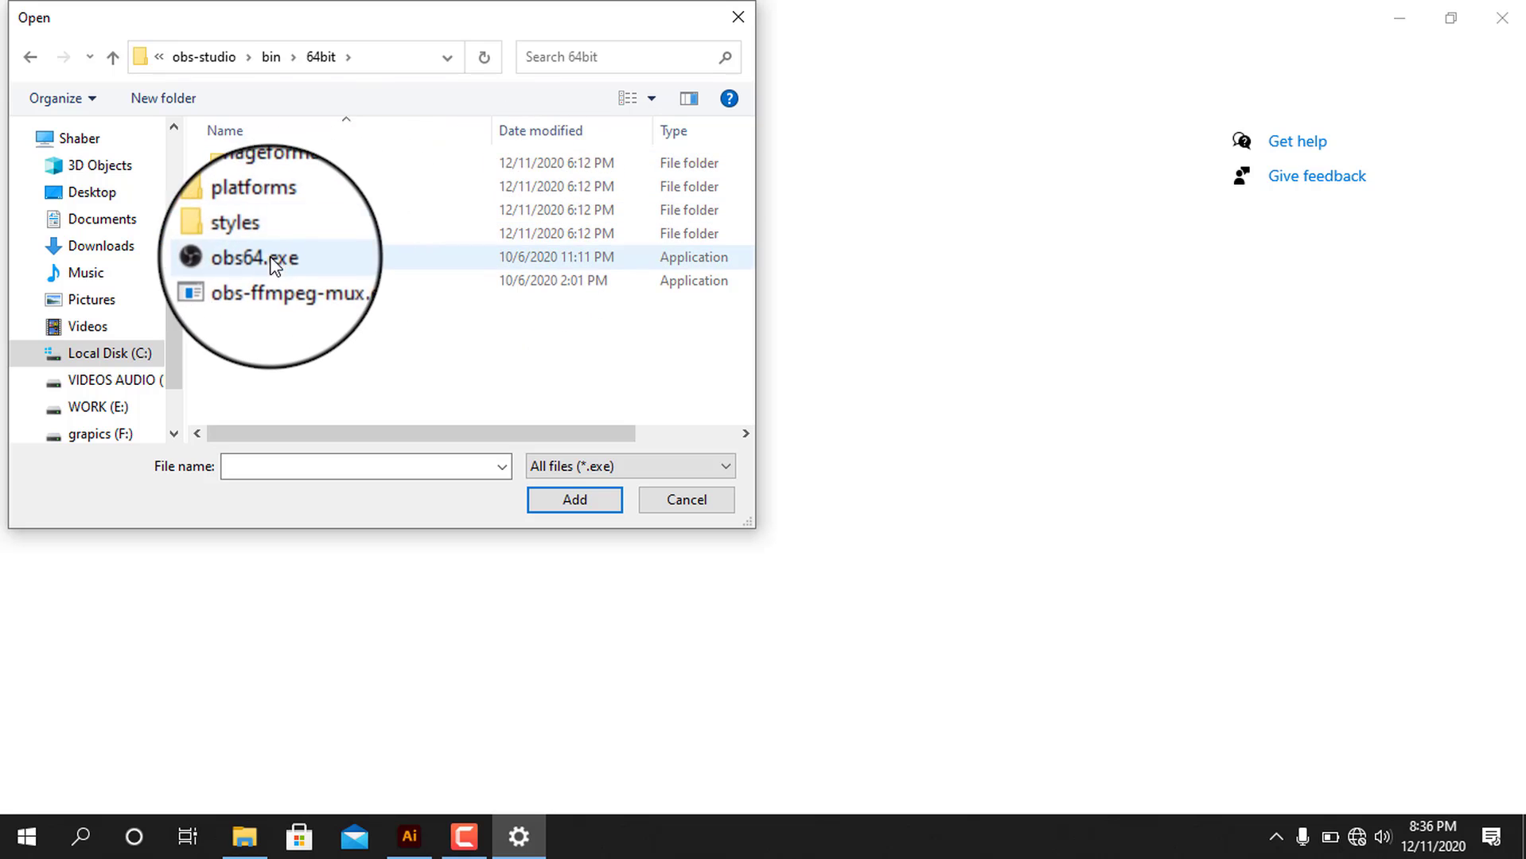
left_click(258, 259)
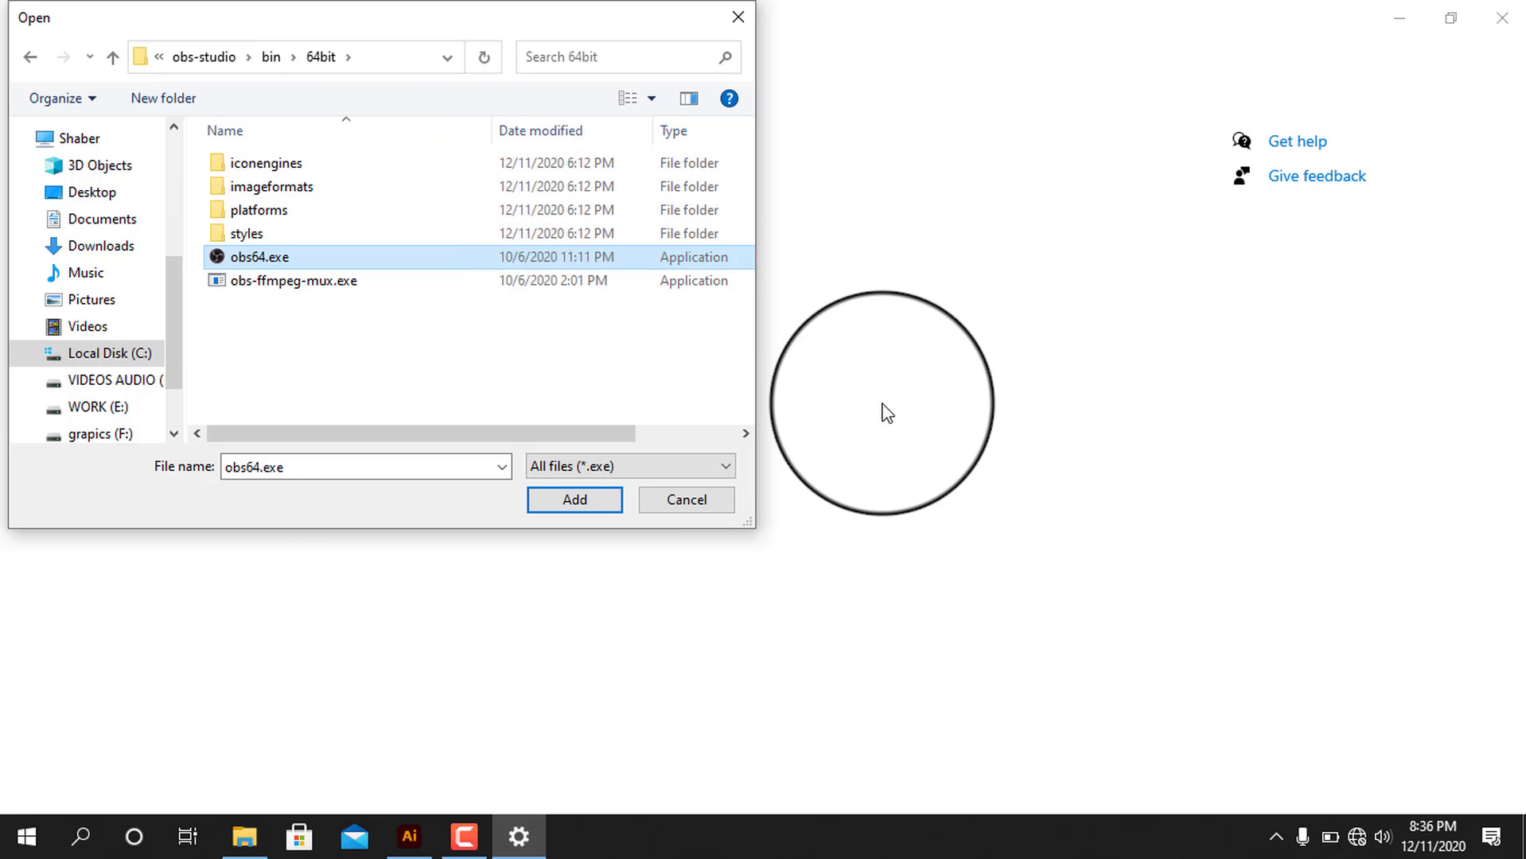
left_click(586, 504)
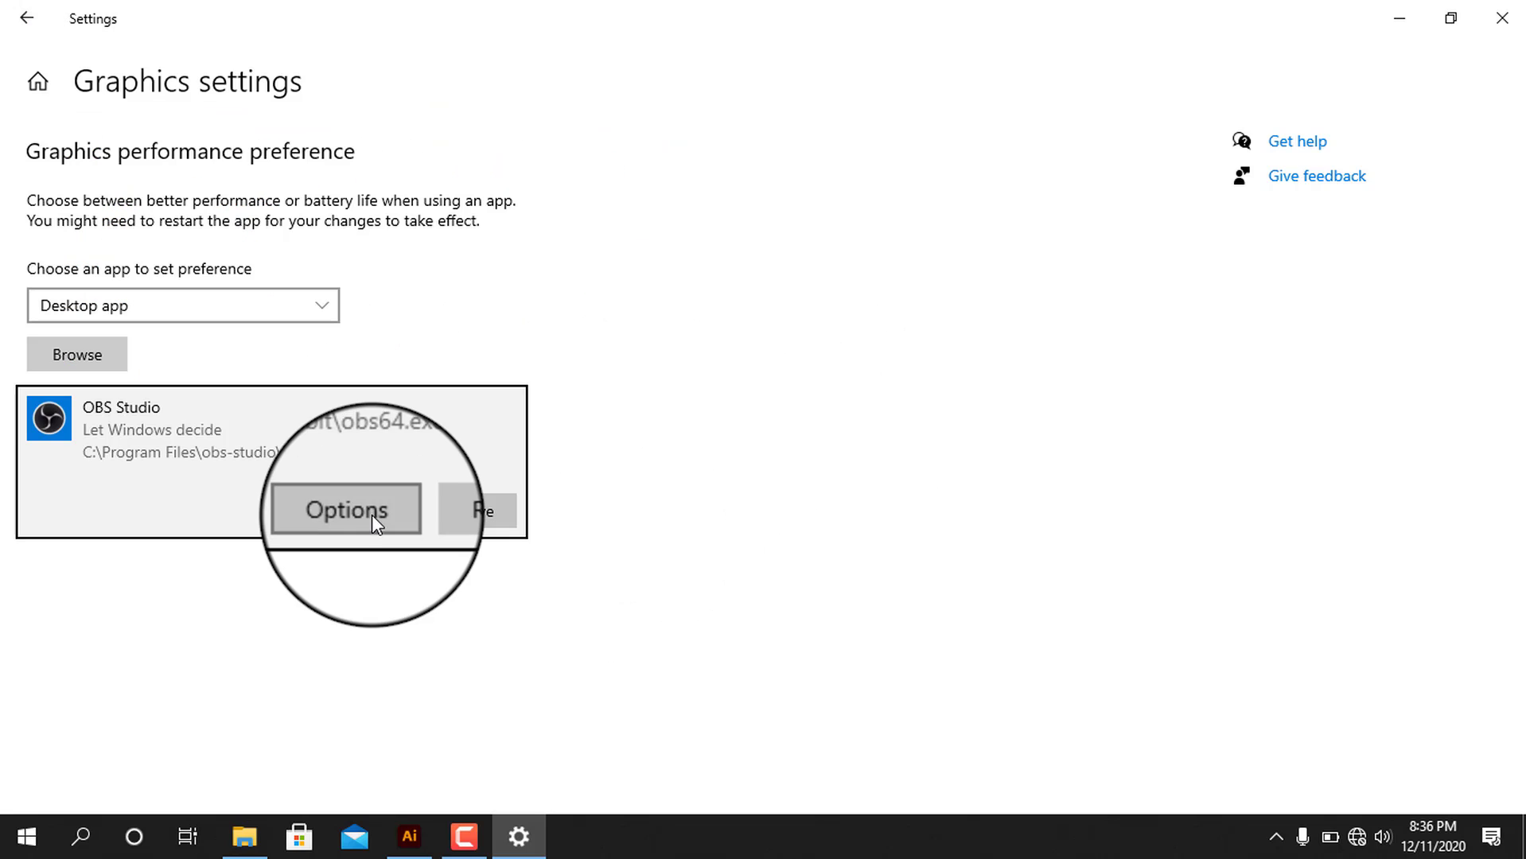
Save Power saving as the graphics preference for OBS Studio and minimize the Settings window
left_click(372, 514)
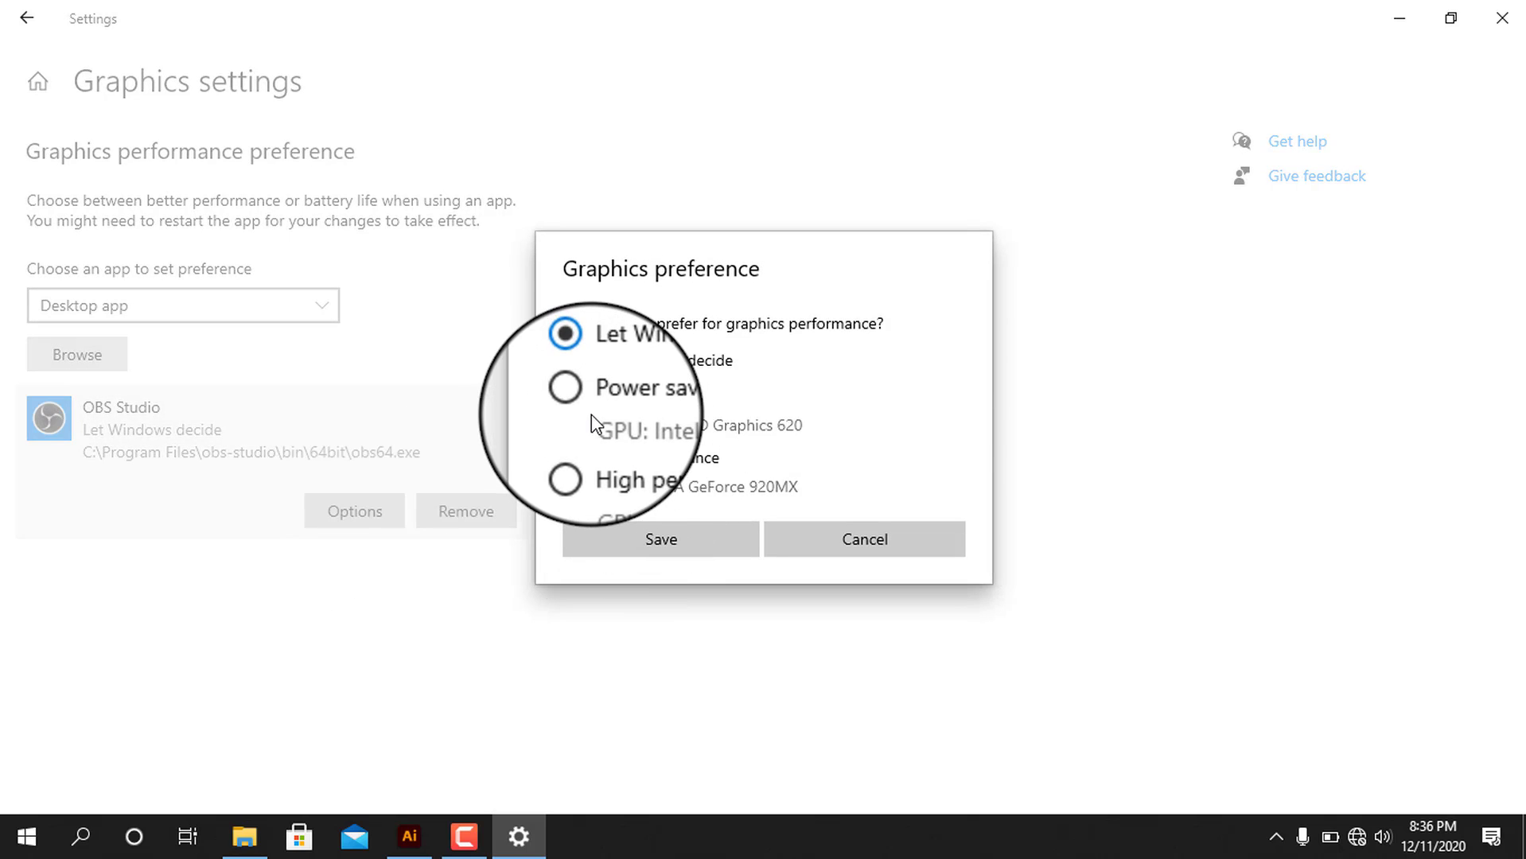
left_click(573, 396)
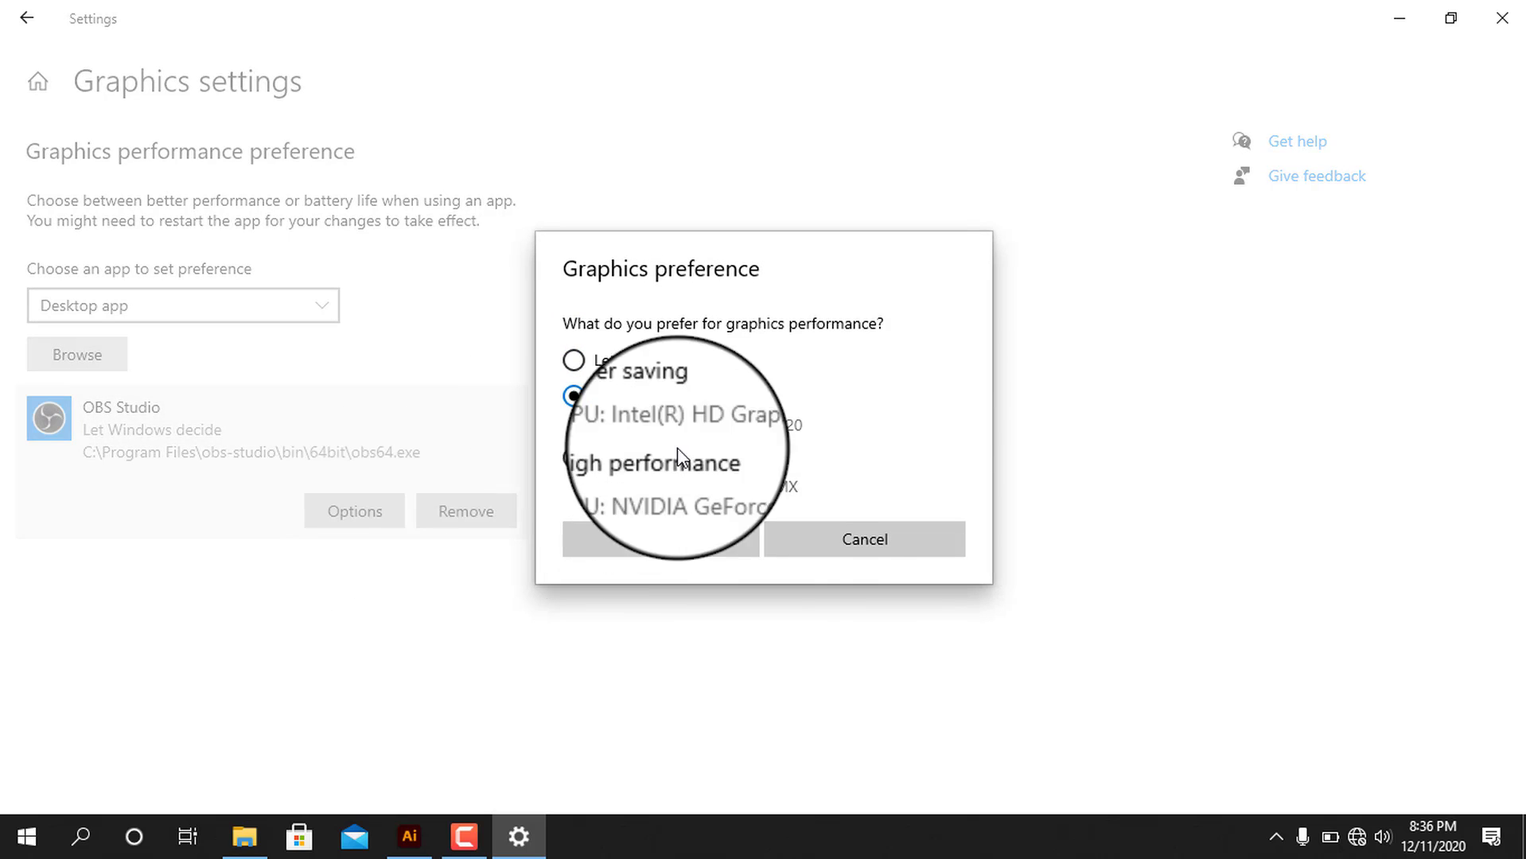
left_click(652, 538)
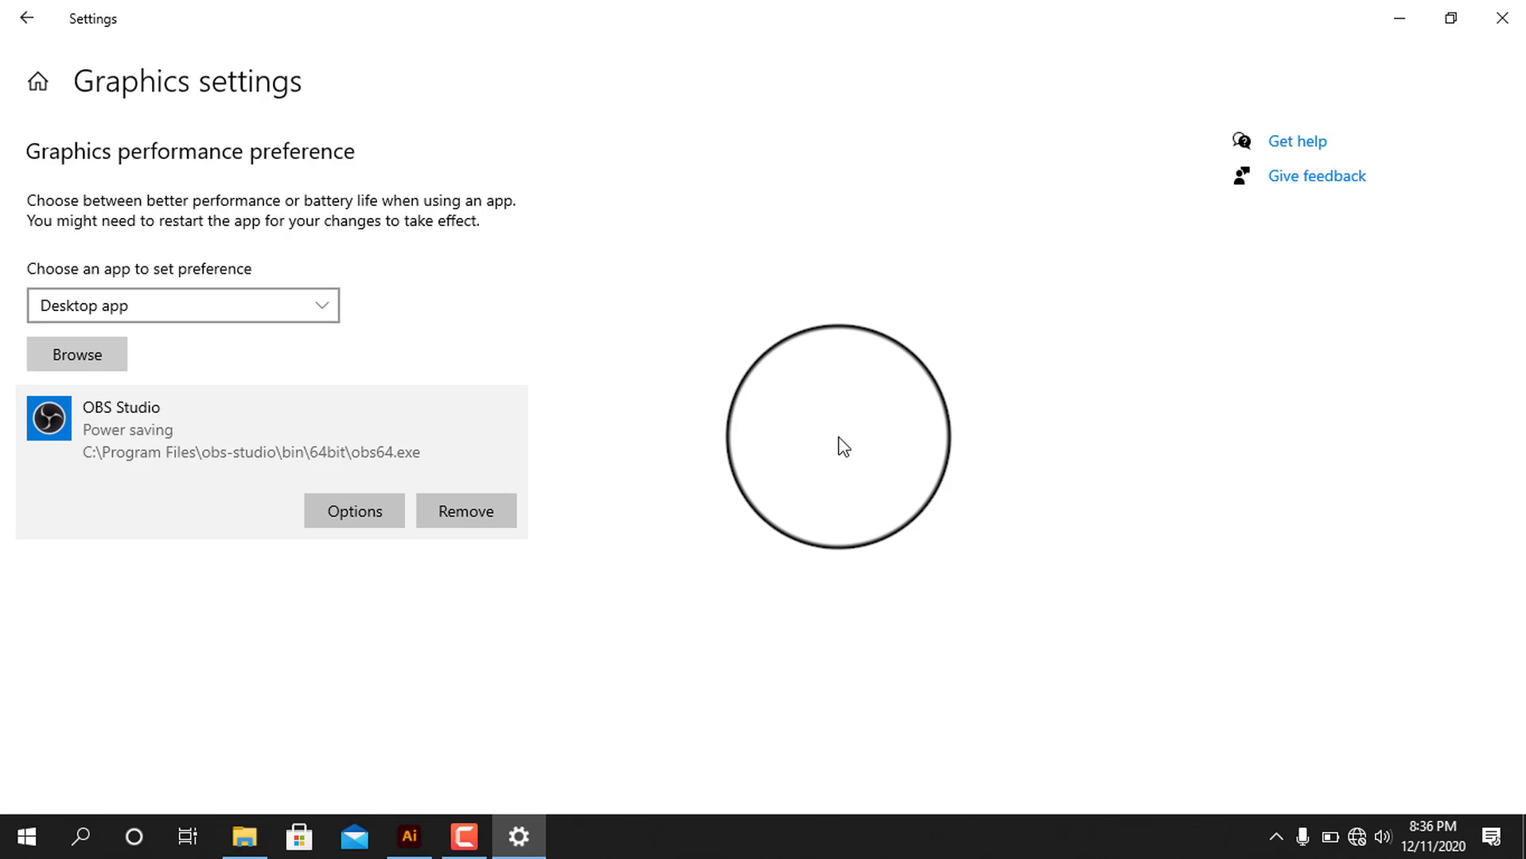
left_click(1401, 19)
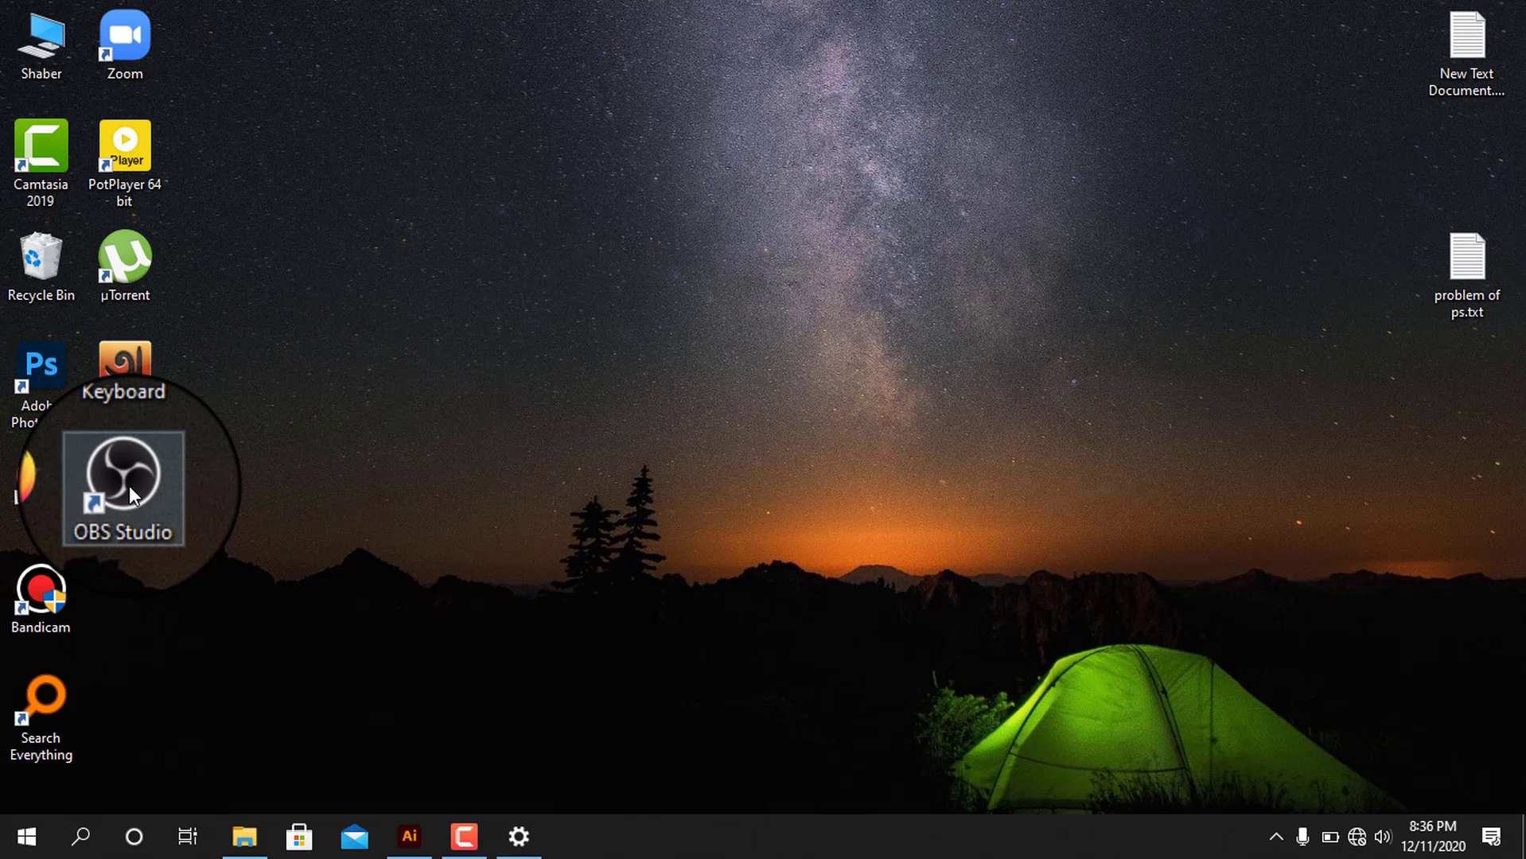
Launch OBS Studio and enlarge the Display Capture source so it fills the canvas
double_click(128, 485)
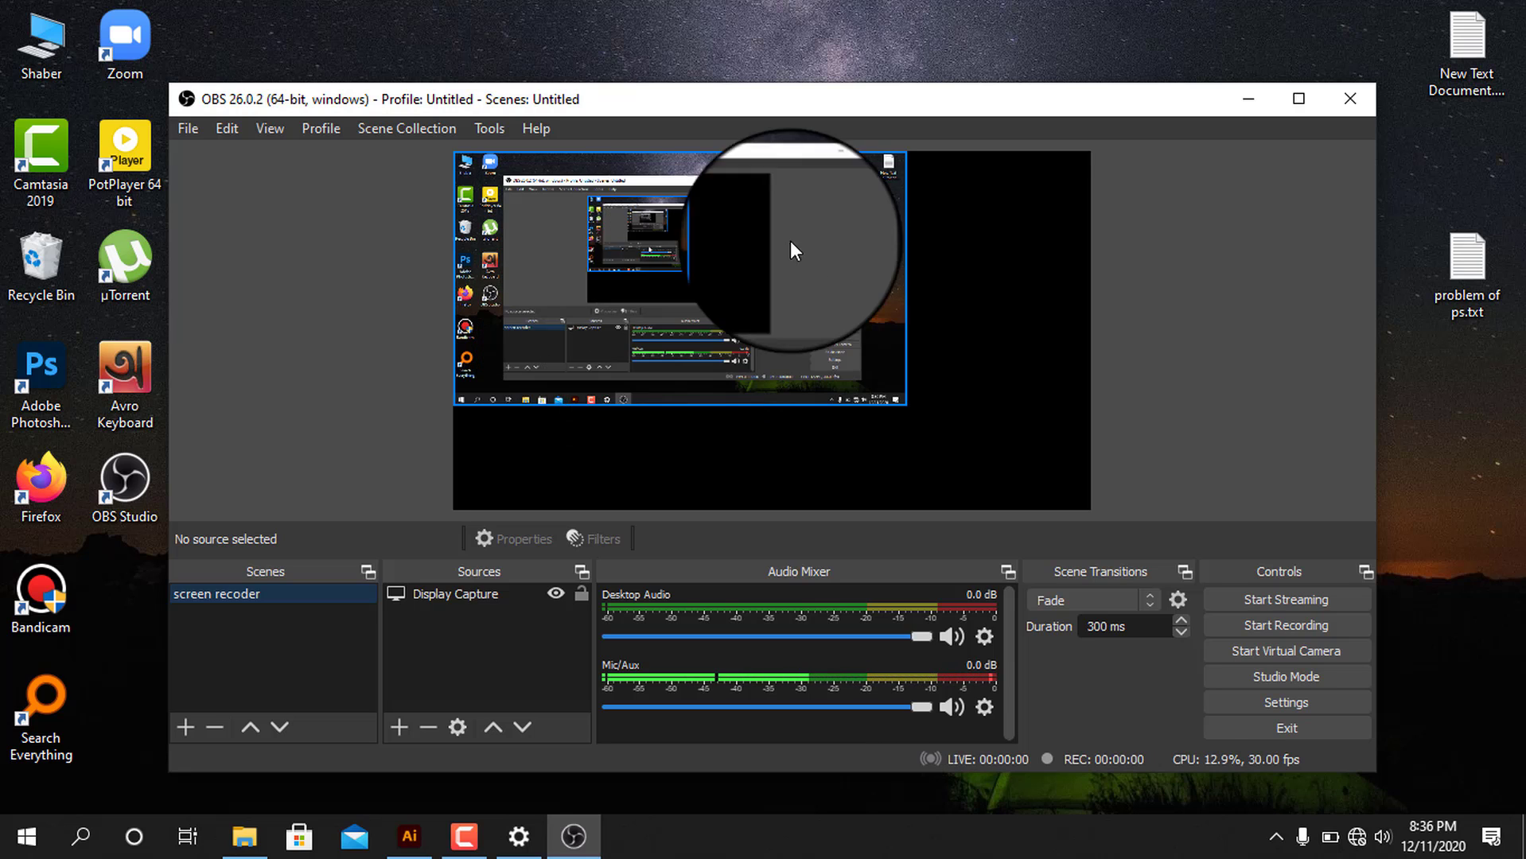
left_click(469, 597)
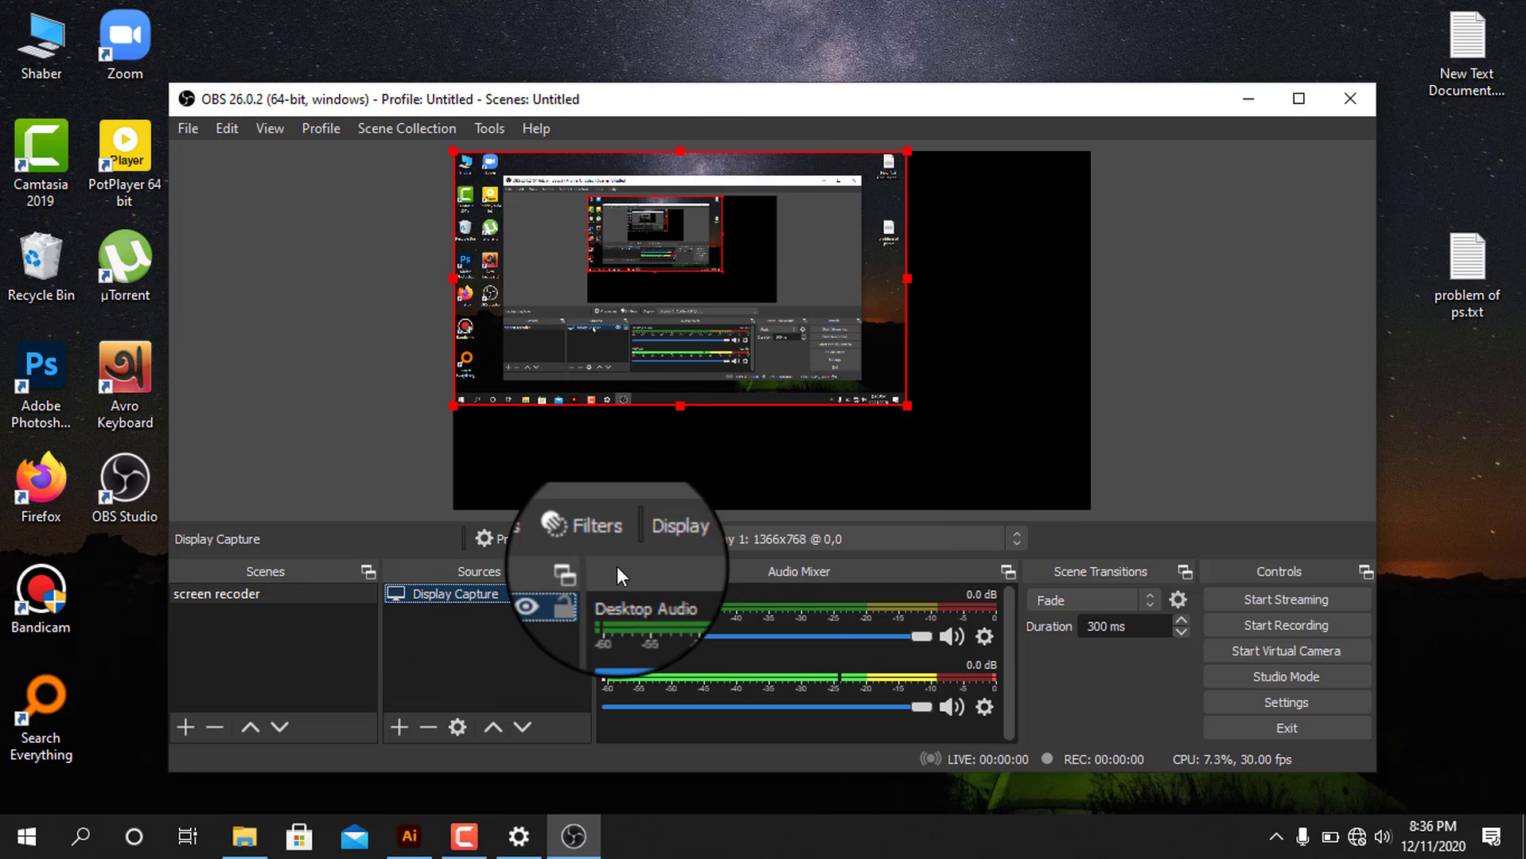
left_click_drag(906, 405, 1090, 477)
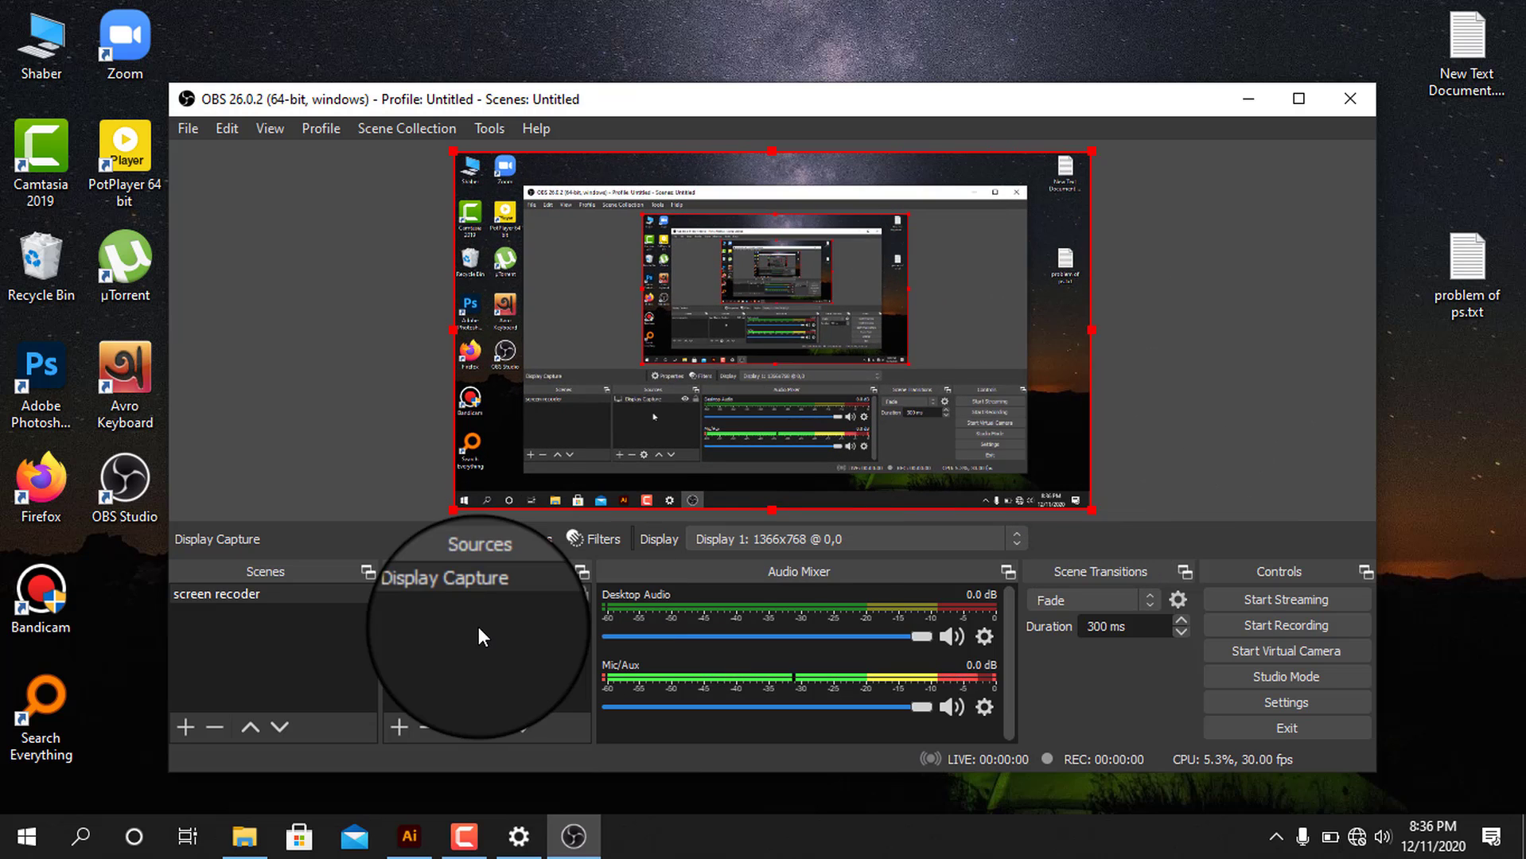
Remove the Display Capture source from the screen recoder scene, and open and dismiss the Add Scene dialog
left_click(428, 722)
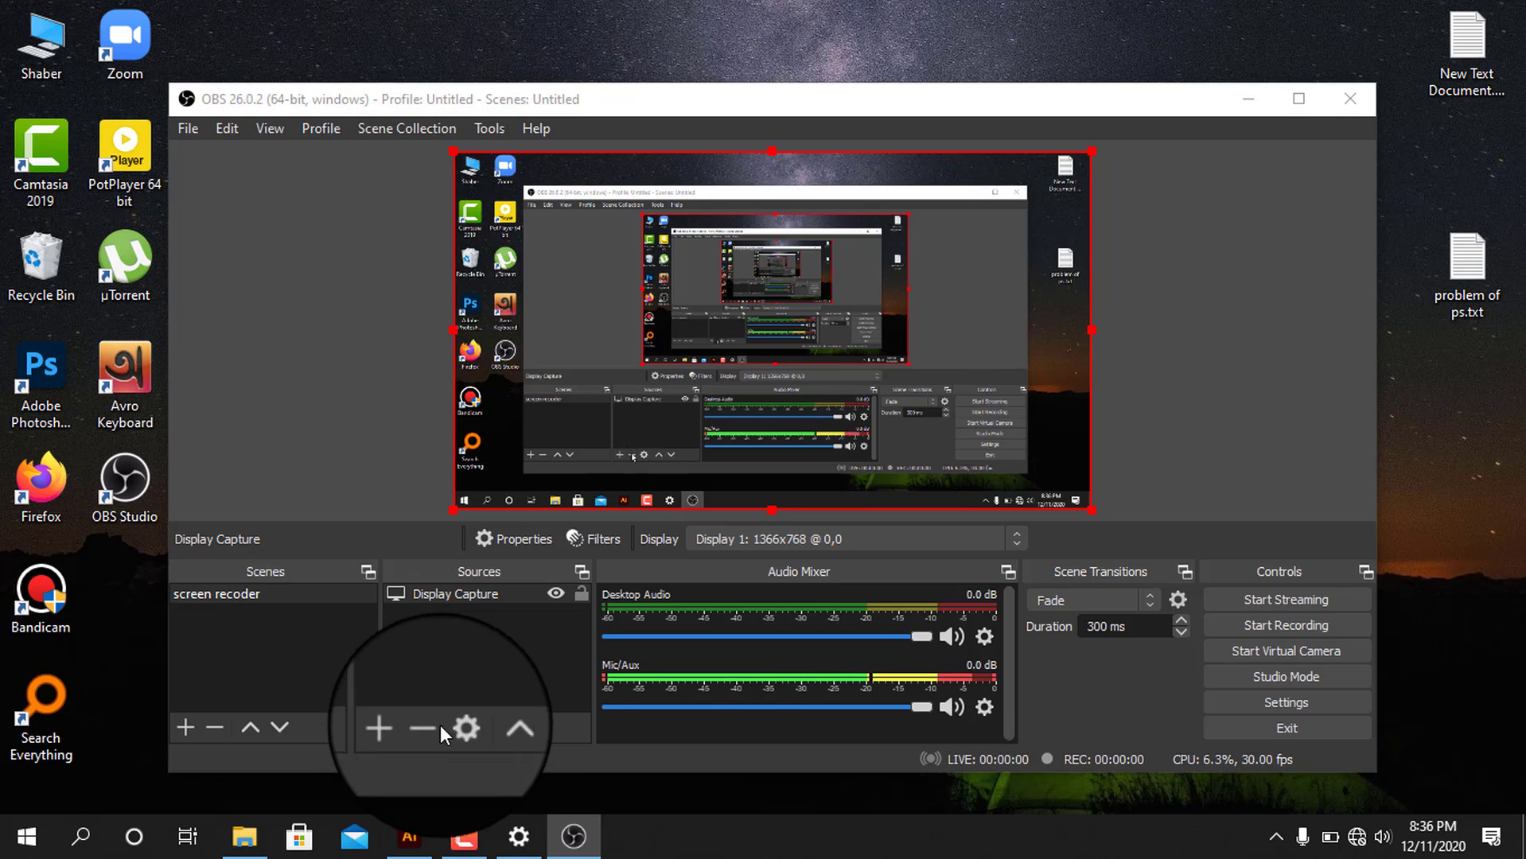
left_click(844, 474)
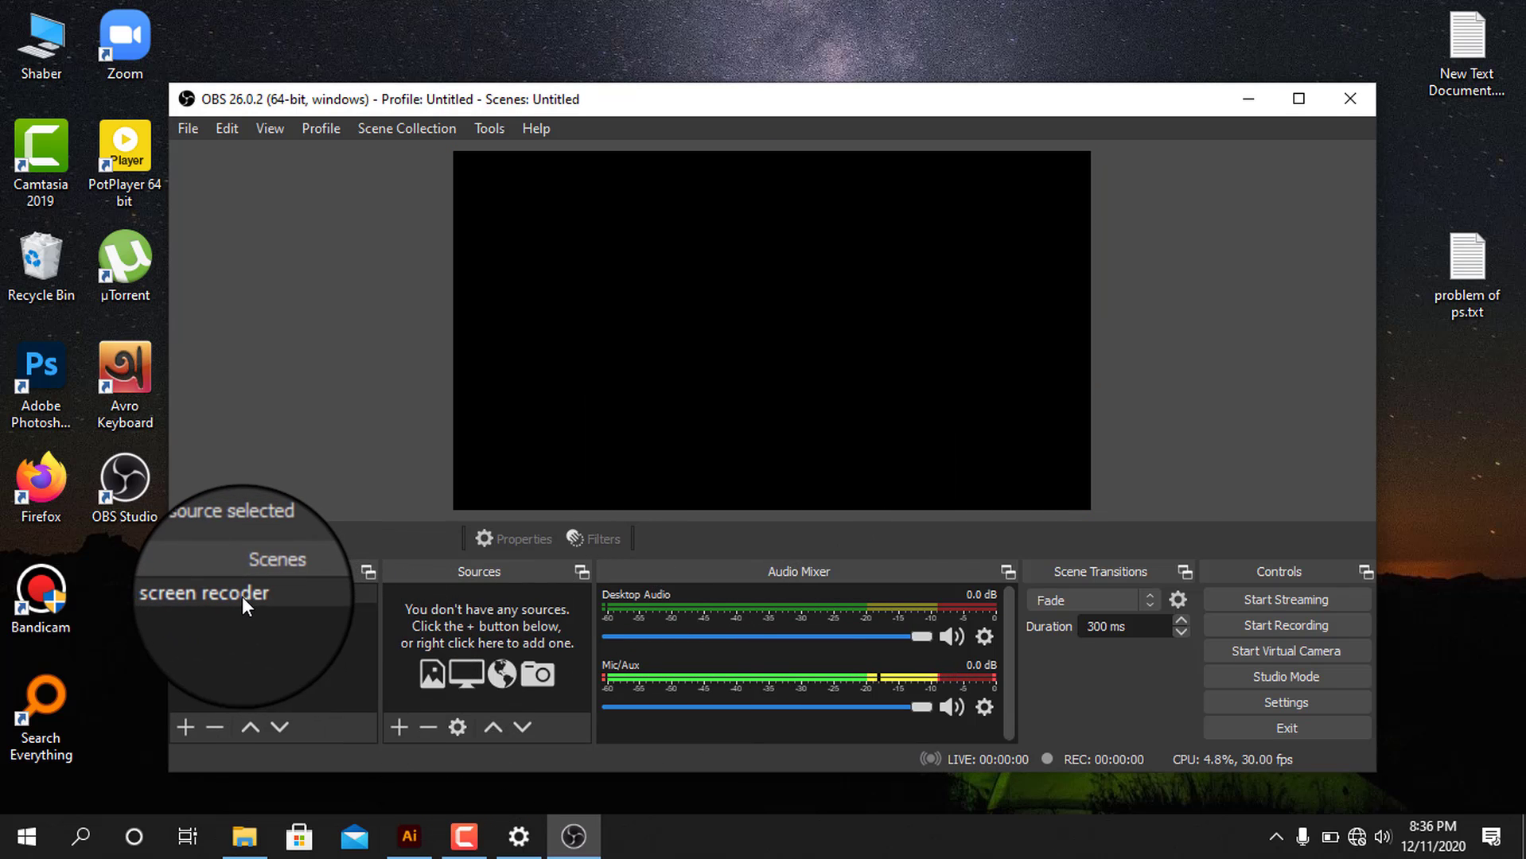
left_click(190, 725)
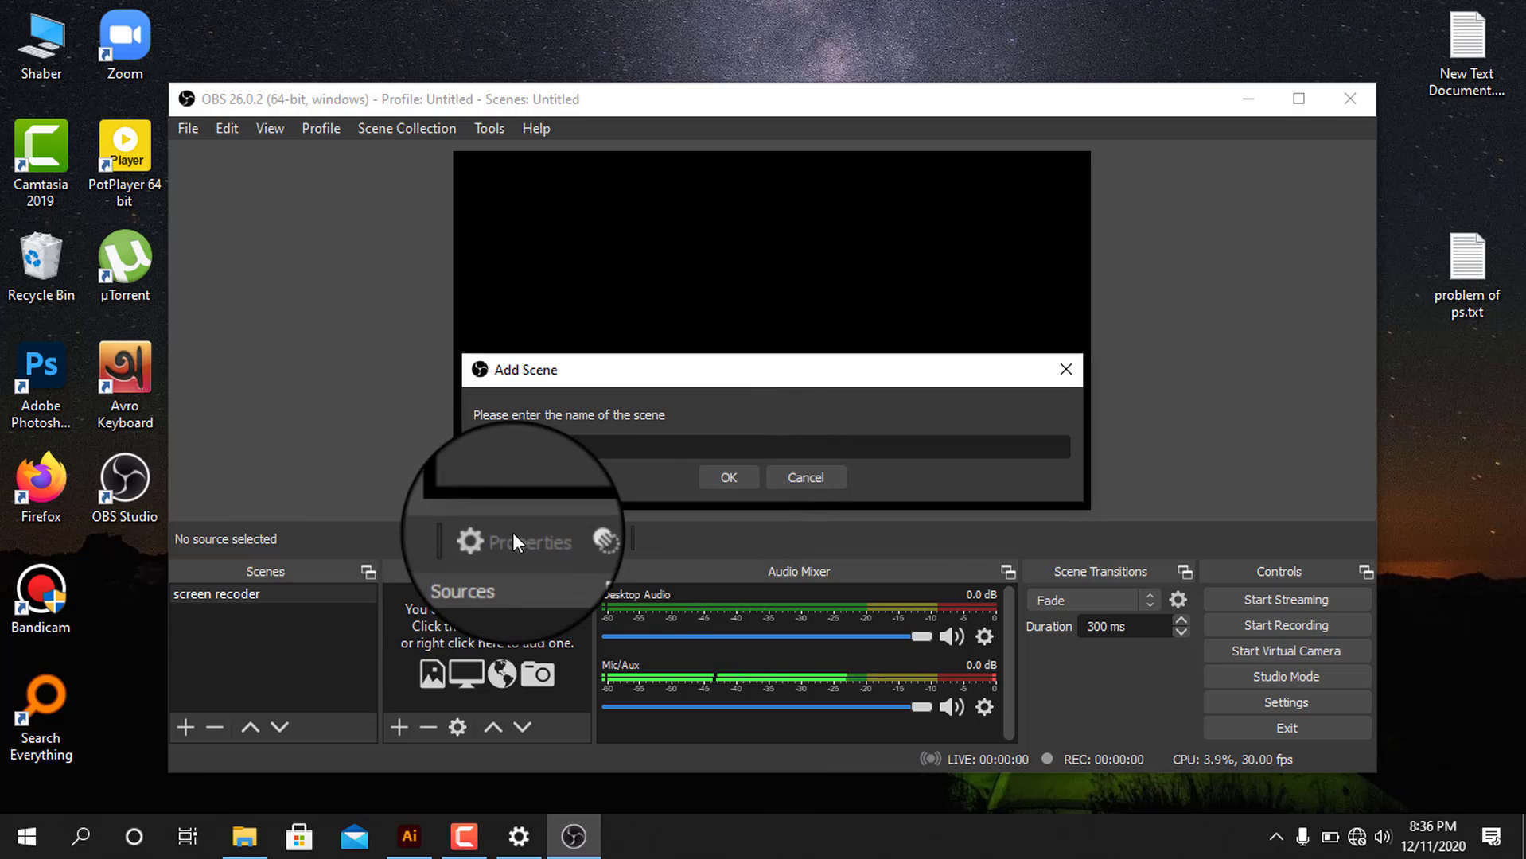
left_click(1069, 380)
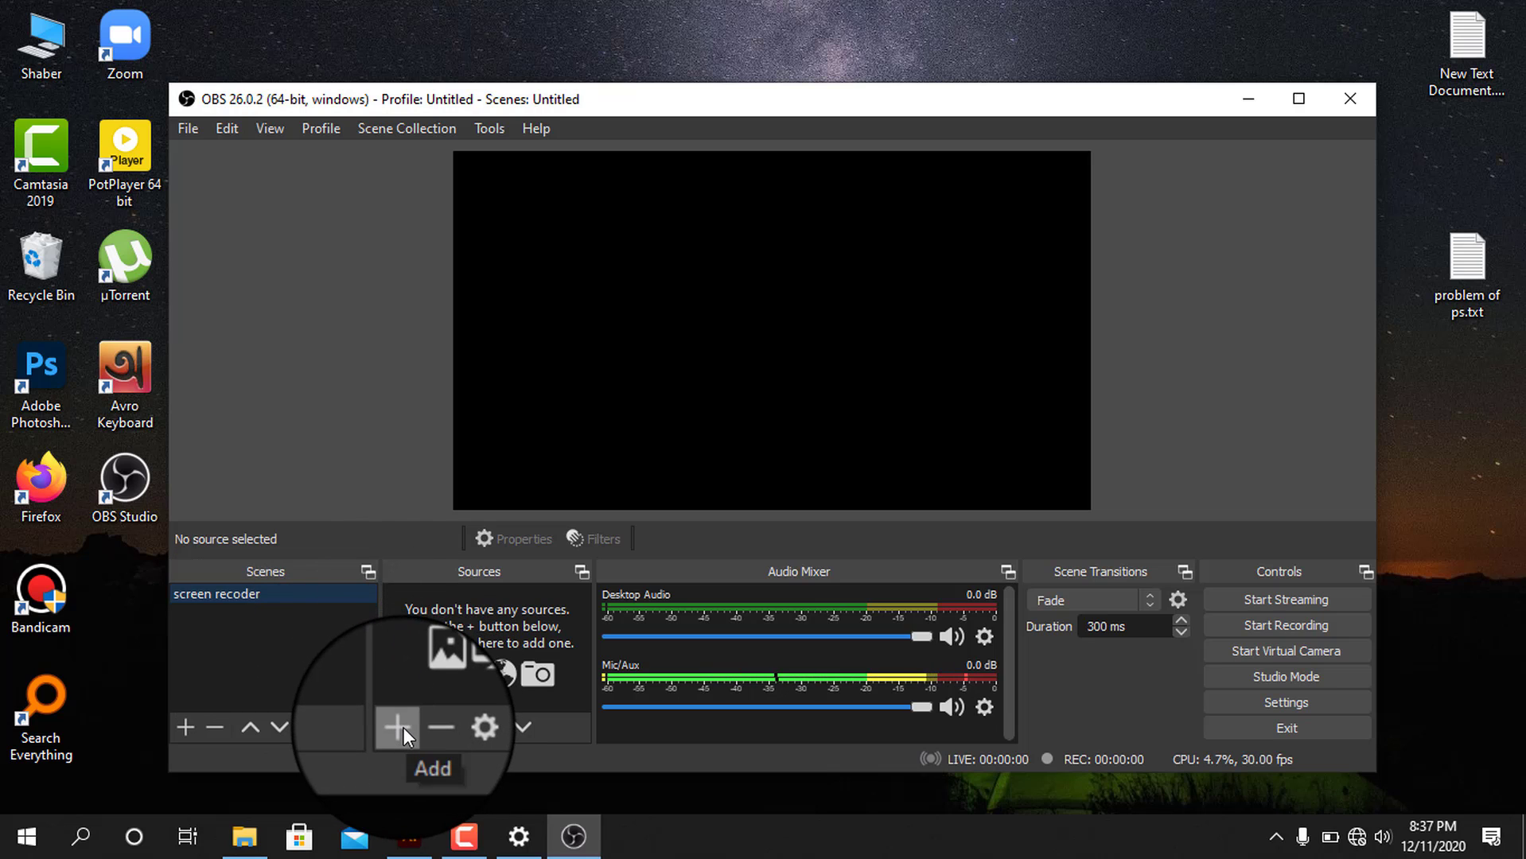
Add a new Display Capture source for Display 1: 1366x768 @ 0,0 and enlarge it to fill the canvas
left_click(402, 727)
left_click(509, 445)
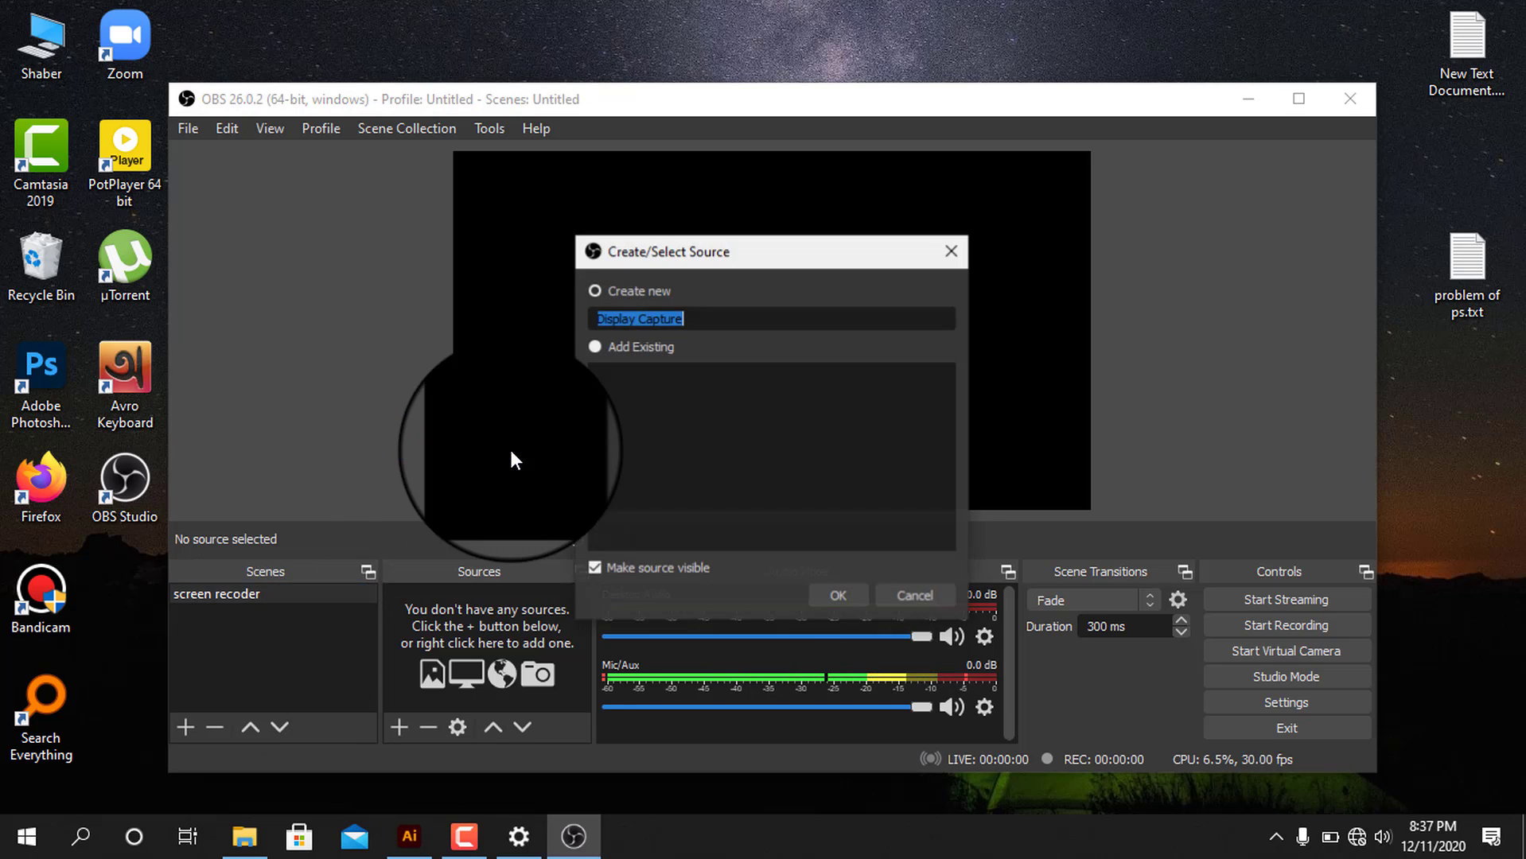
left_click(835, 594)
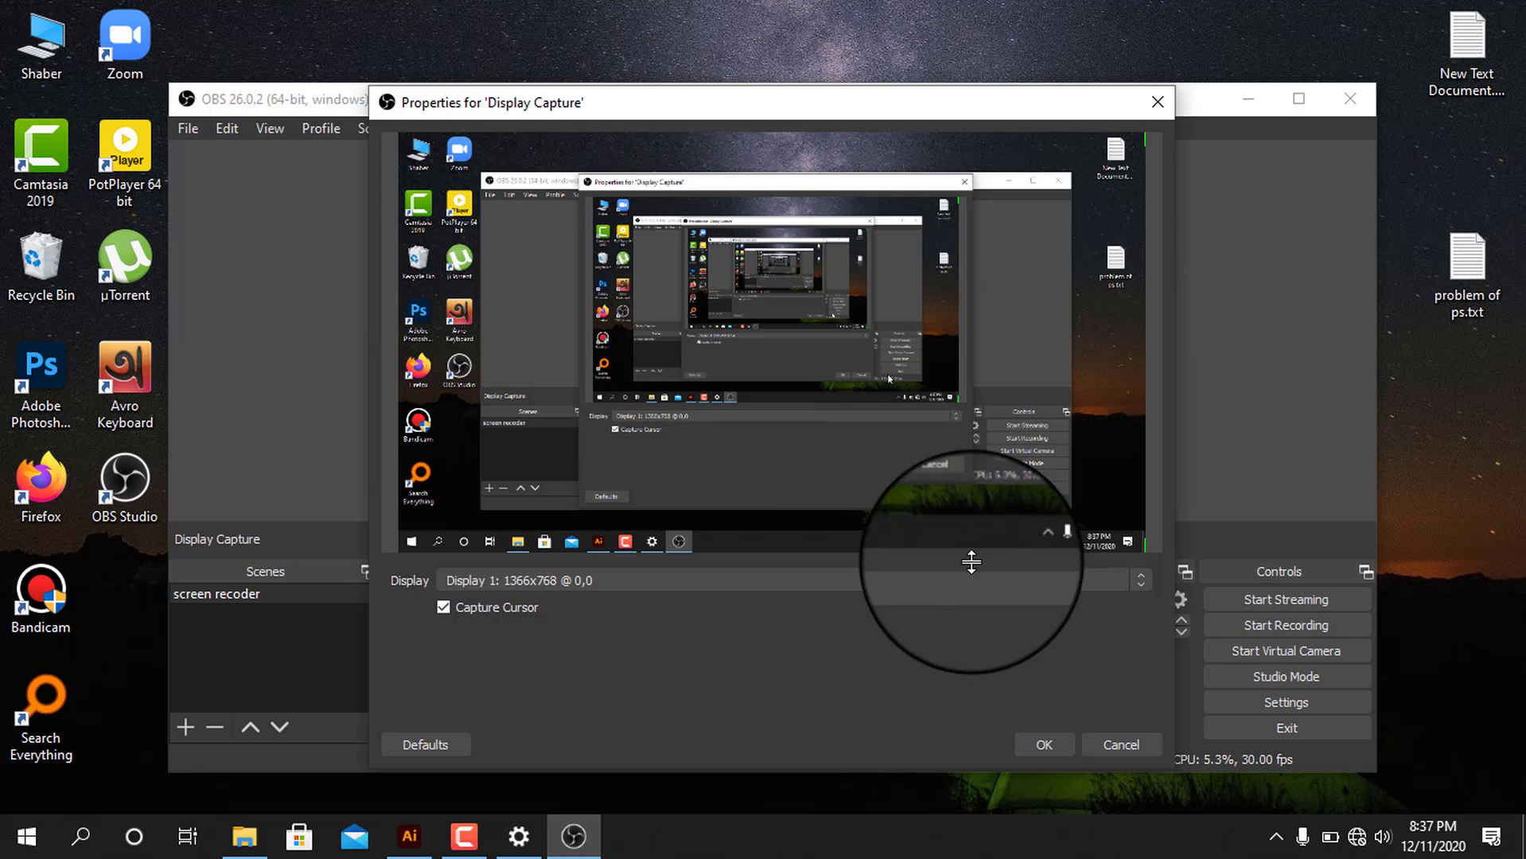
left_click(1046, 743)
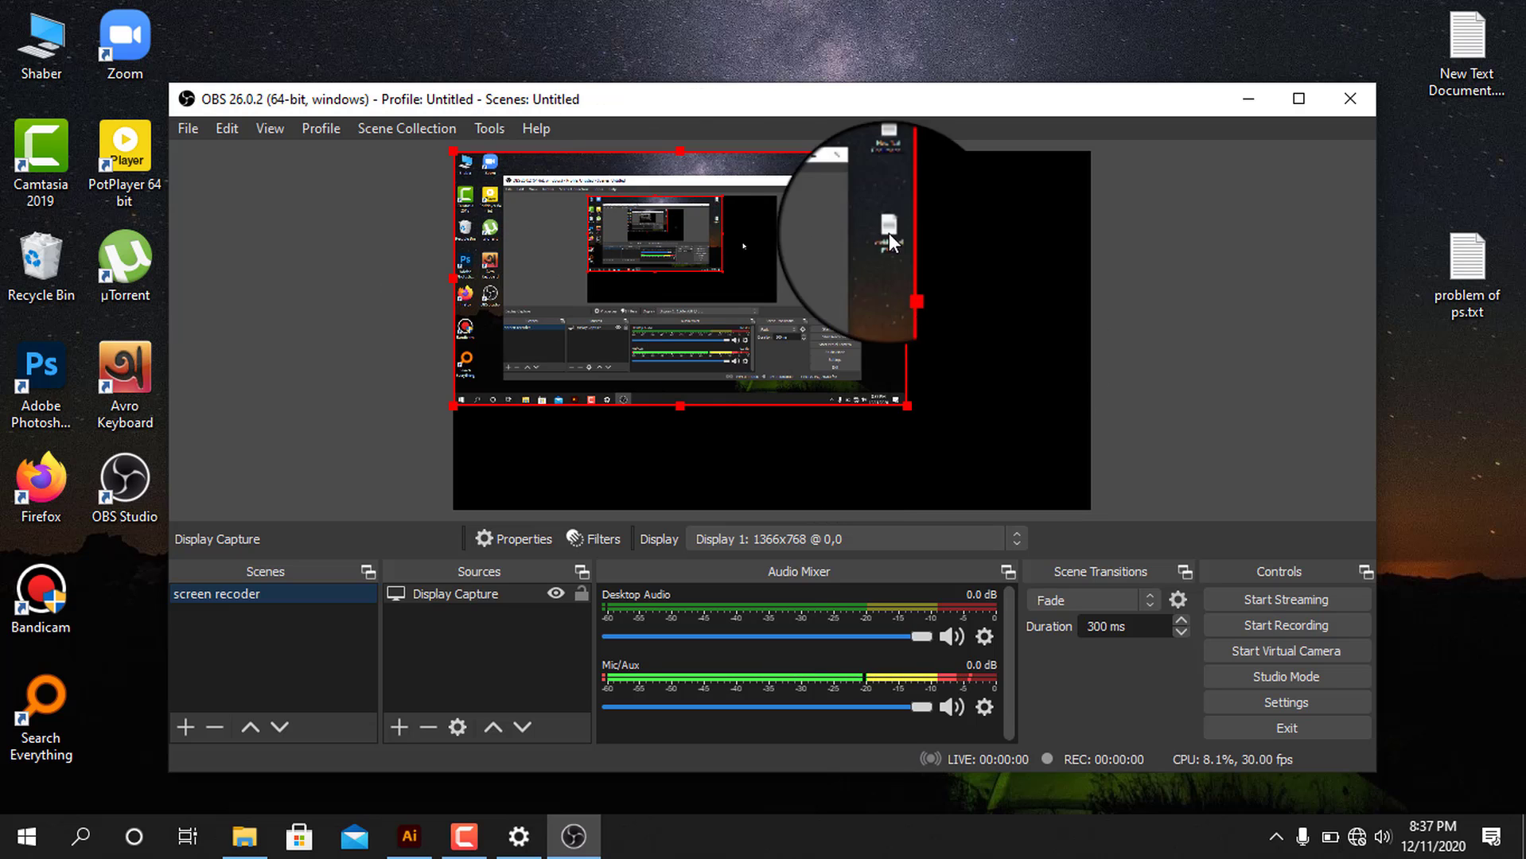
left_click_drag(907, 407, 1088, 481)
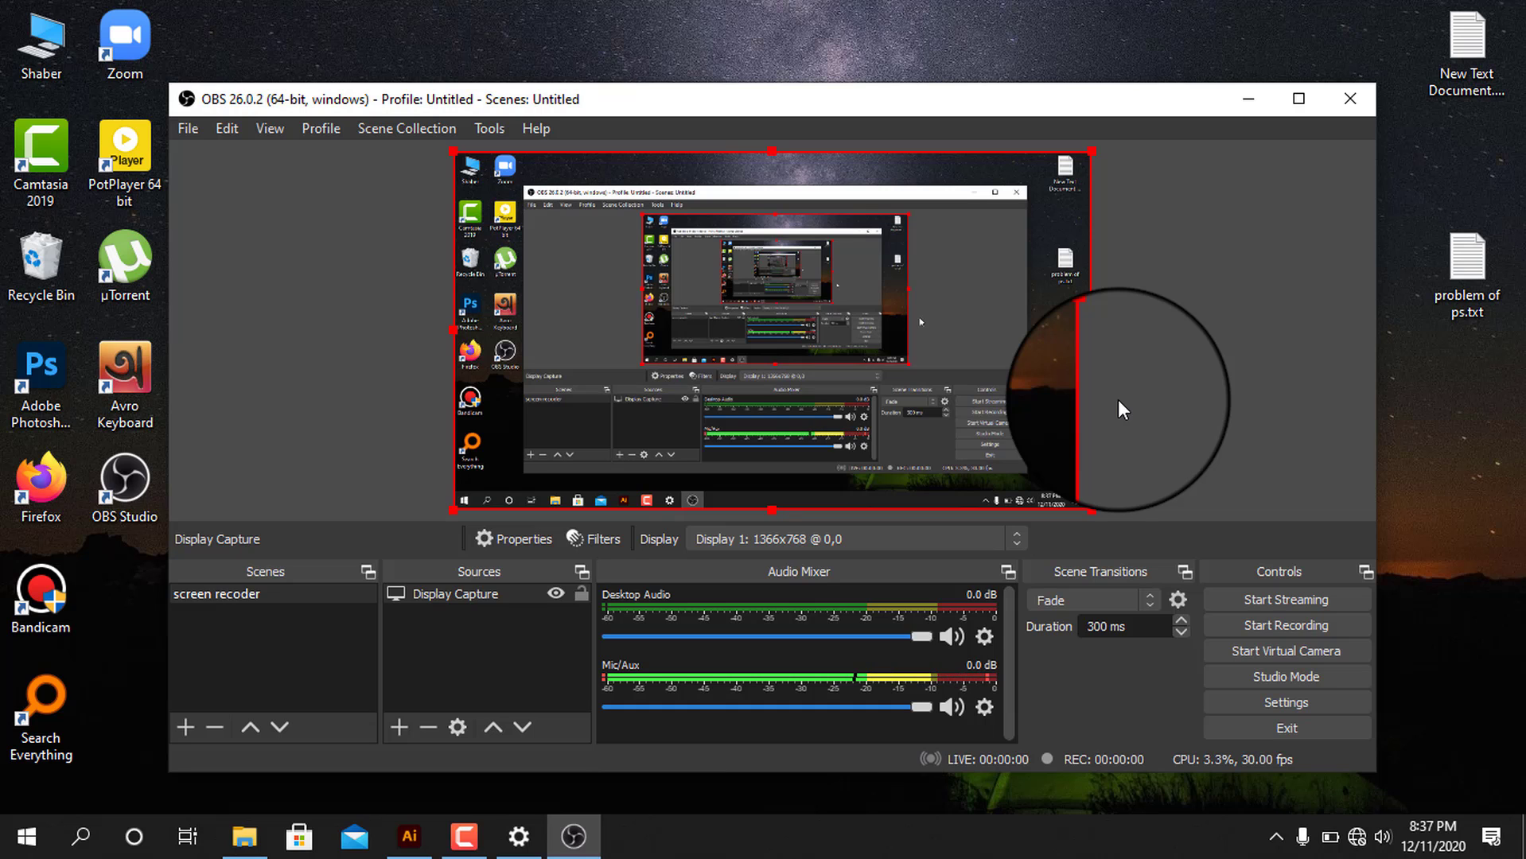
Set the recording format to mp4 in the output settings
left_click(1339, 703)
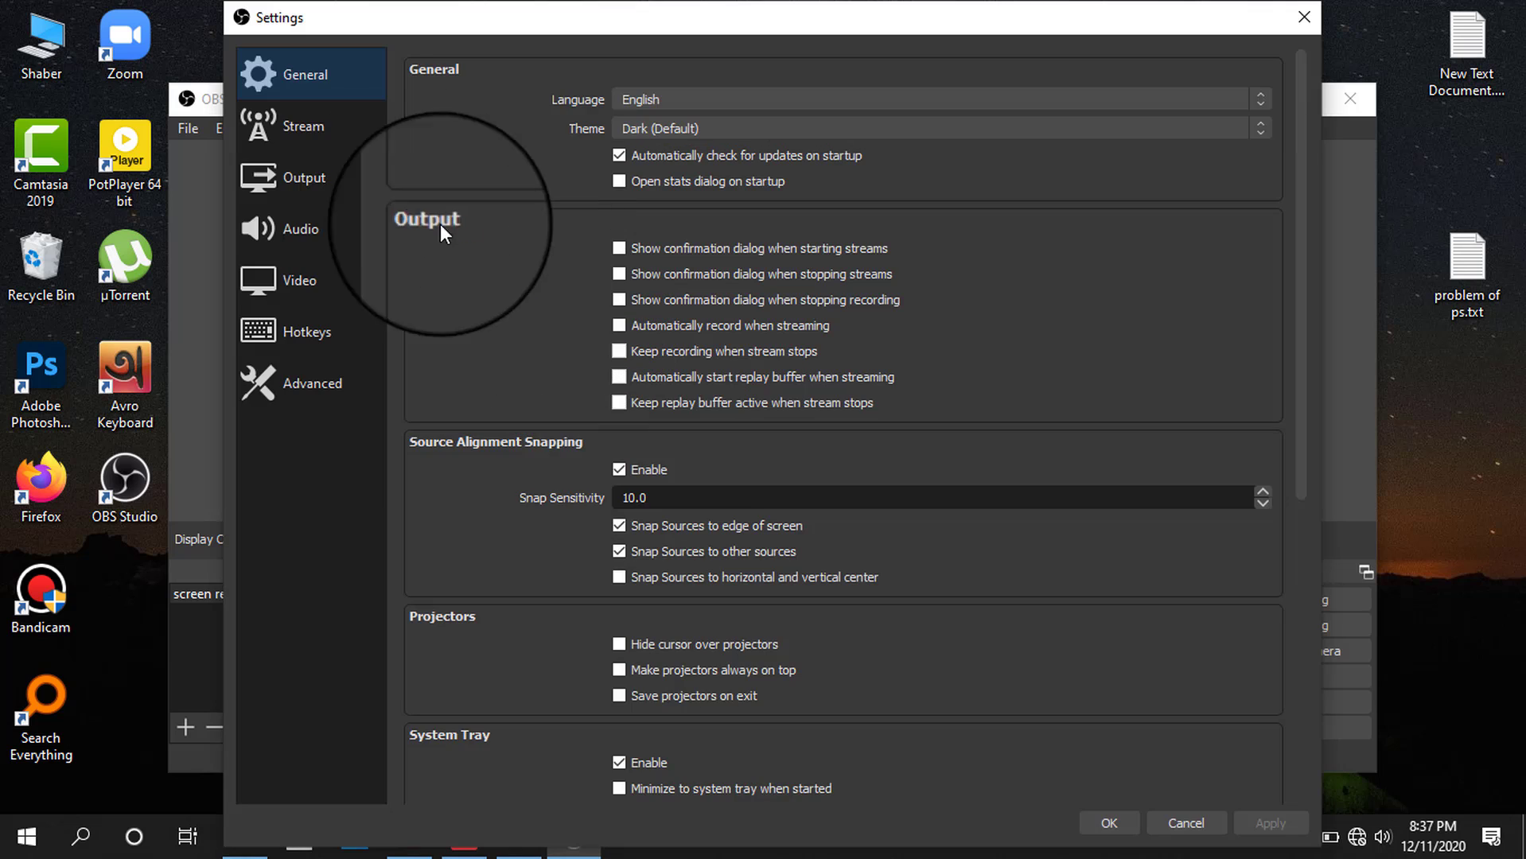
left_click(330, 178)
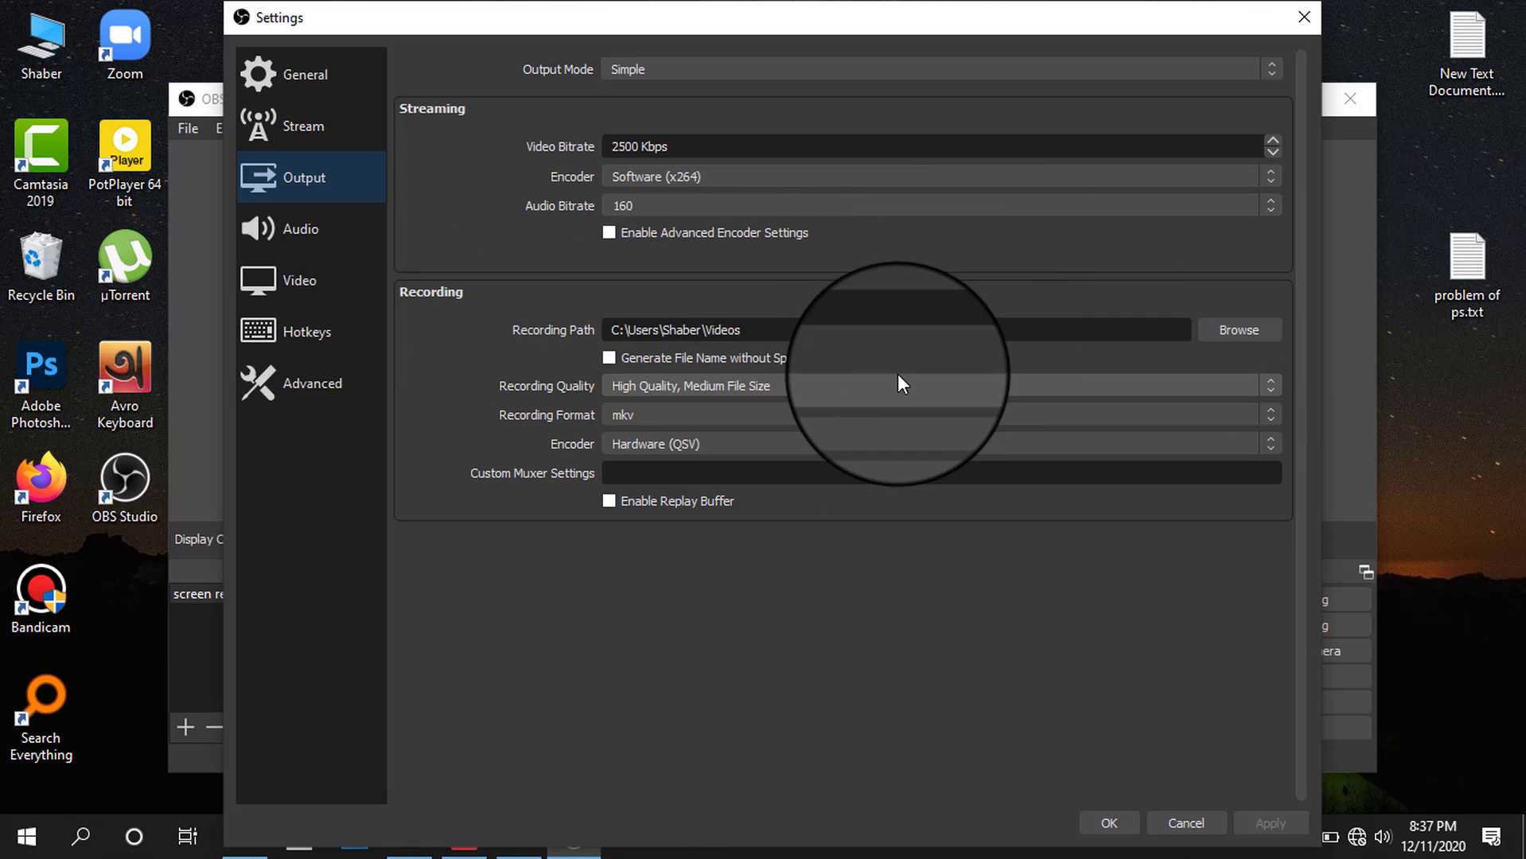
left_click(638, 415)
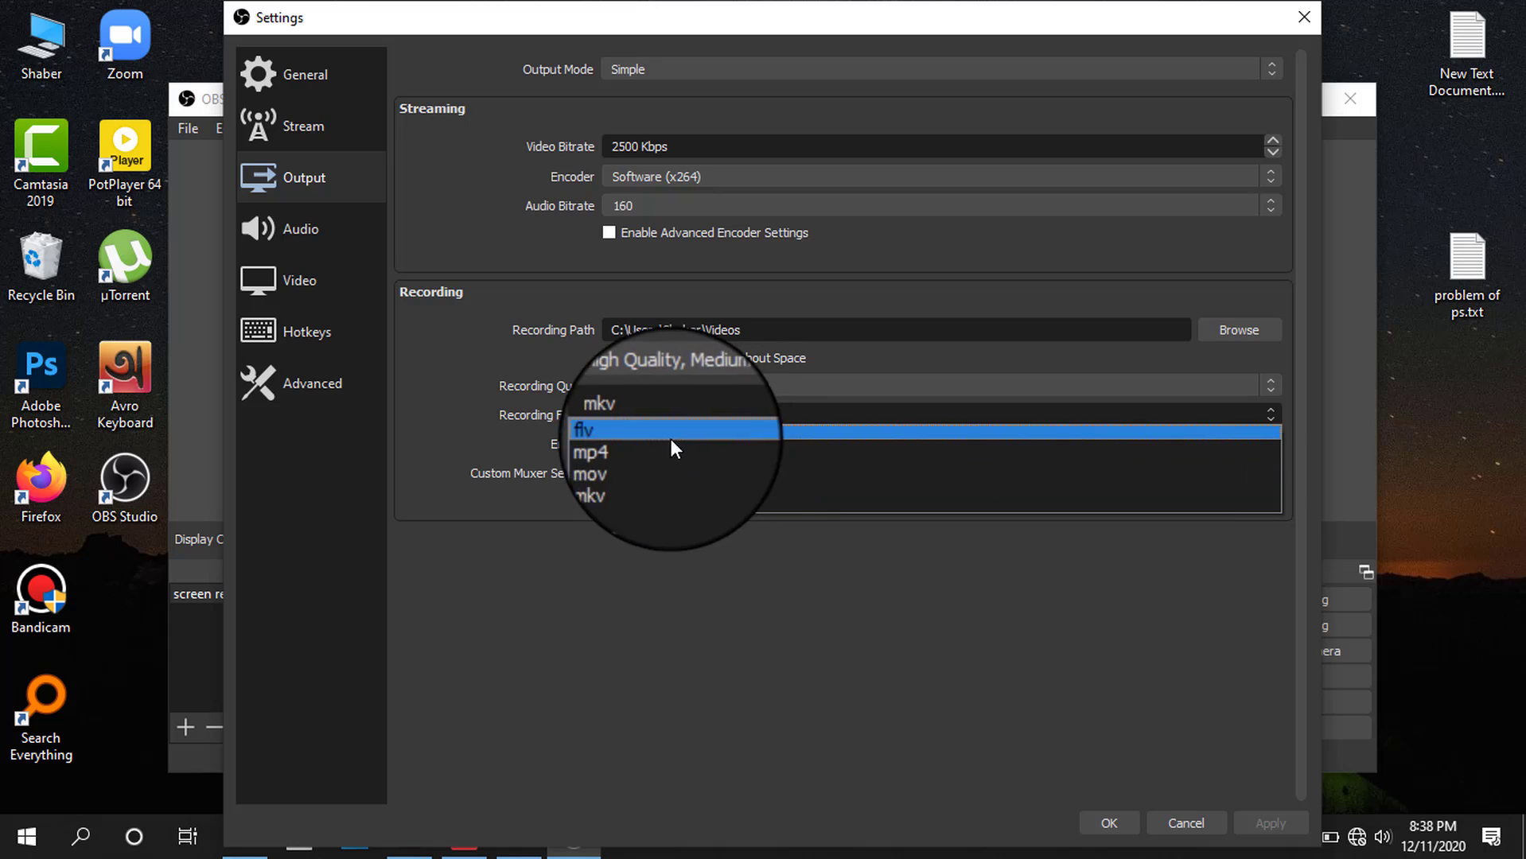
left_click(736, 486)
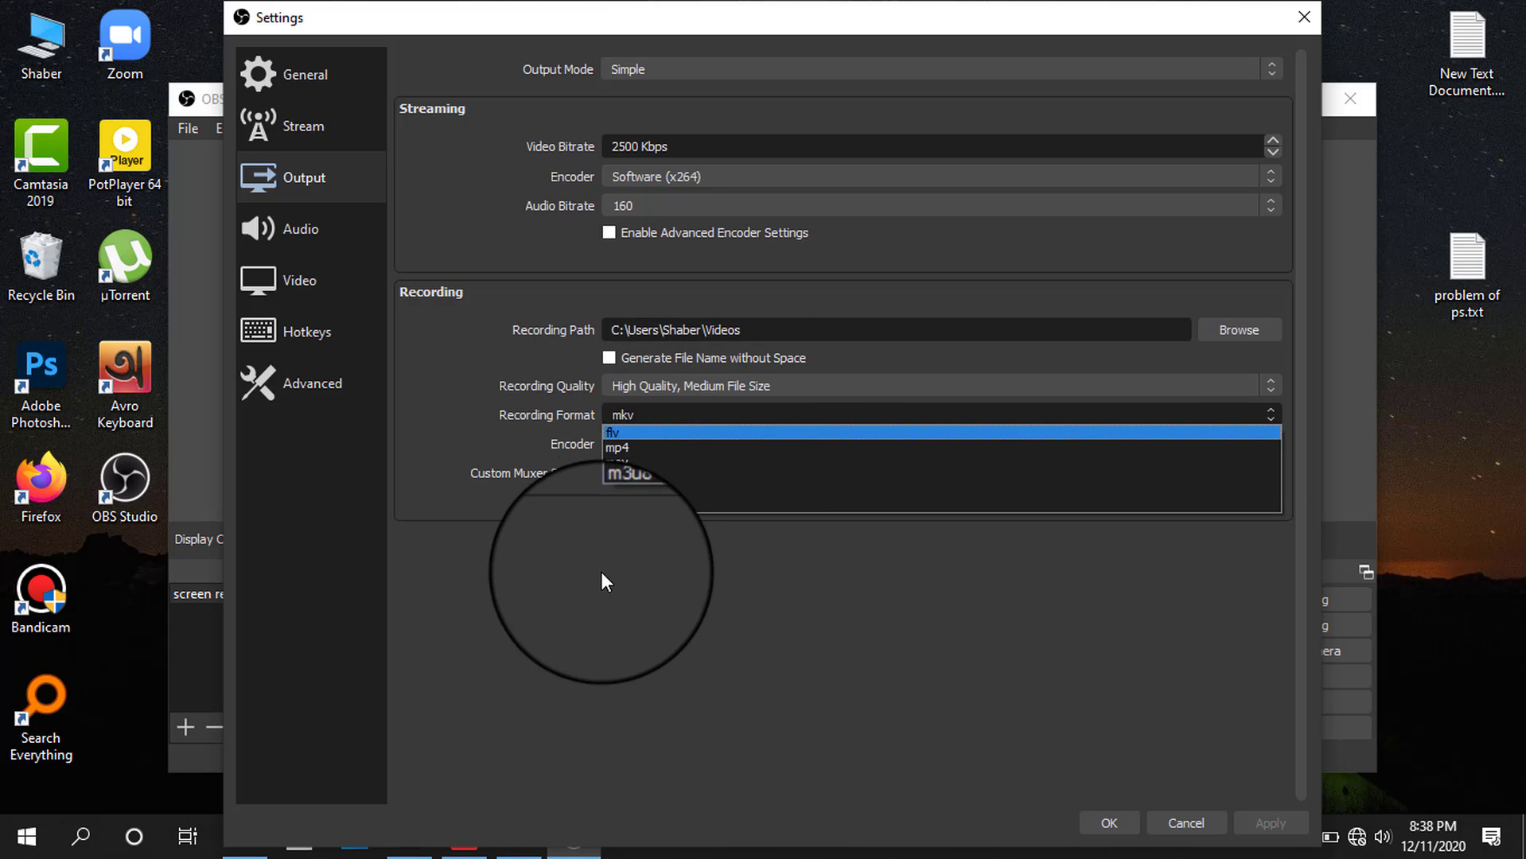
left_click(662, 416)
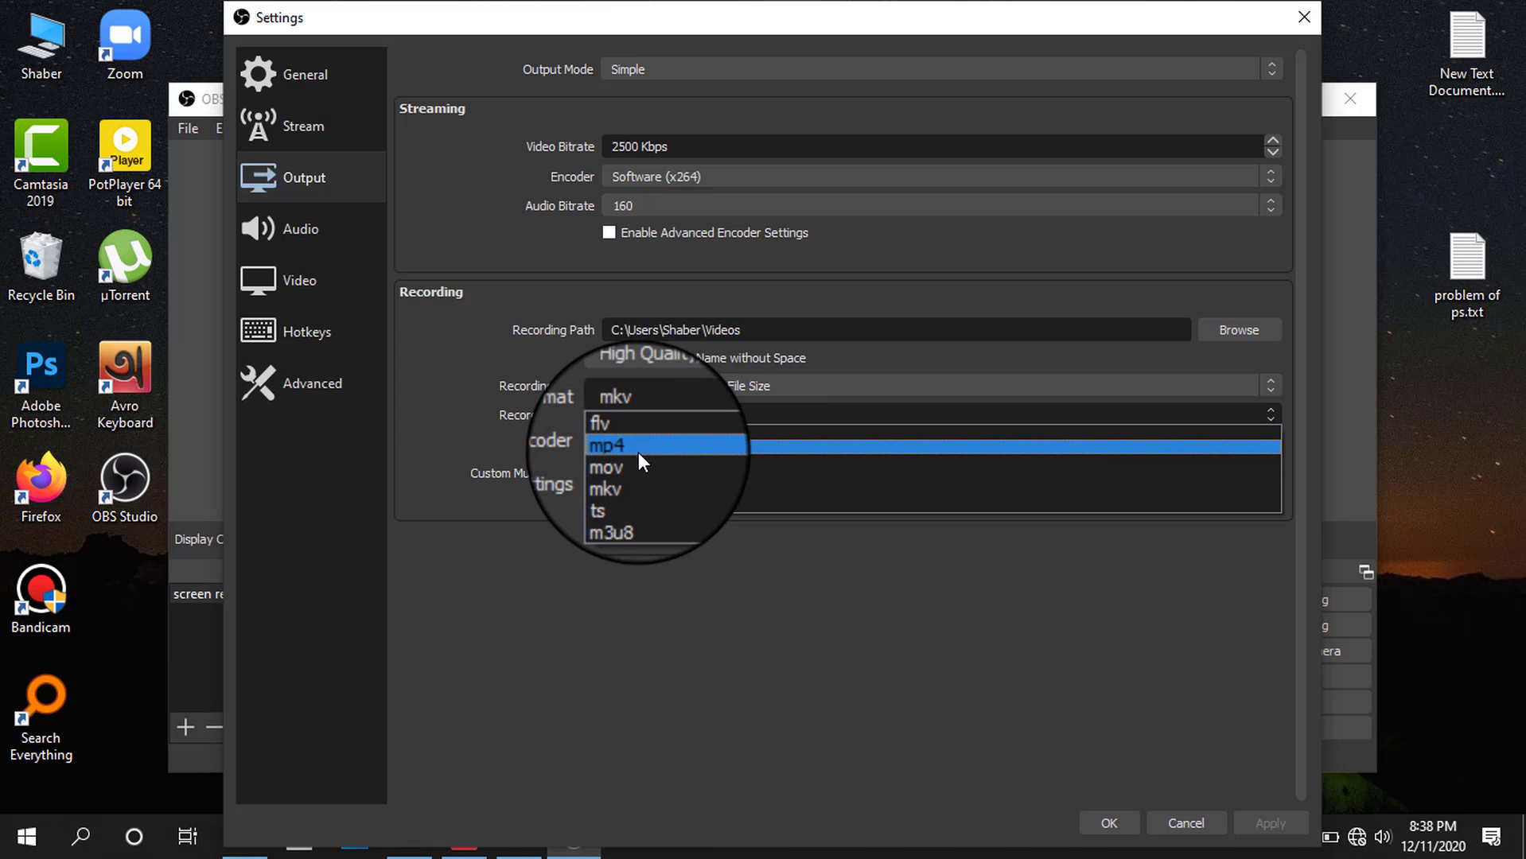
left_click(638, 452)
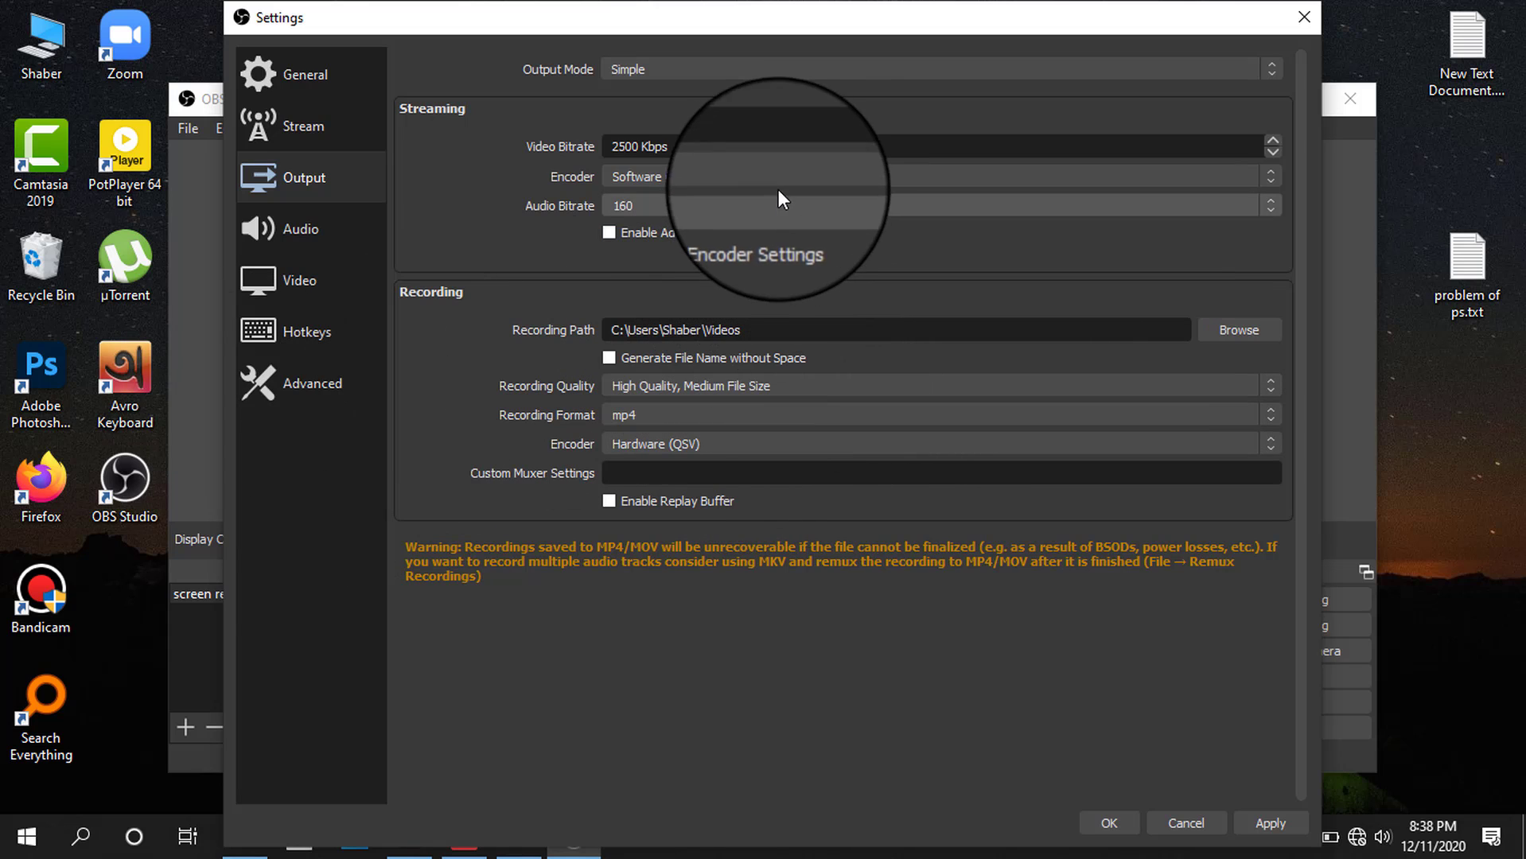
Look over the streaming encoder, audio bitrate and audio device settings, and save the settings
left_click(743, 180)
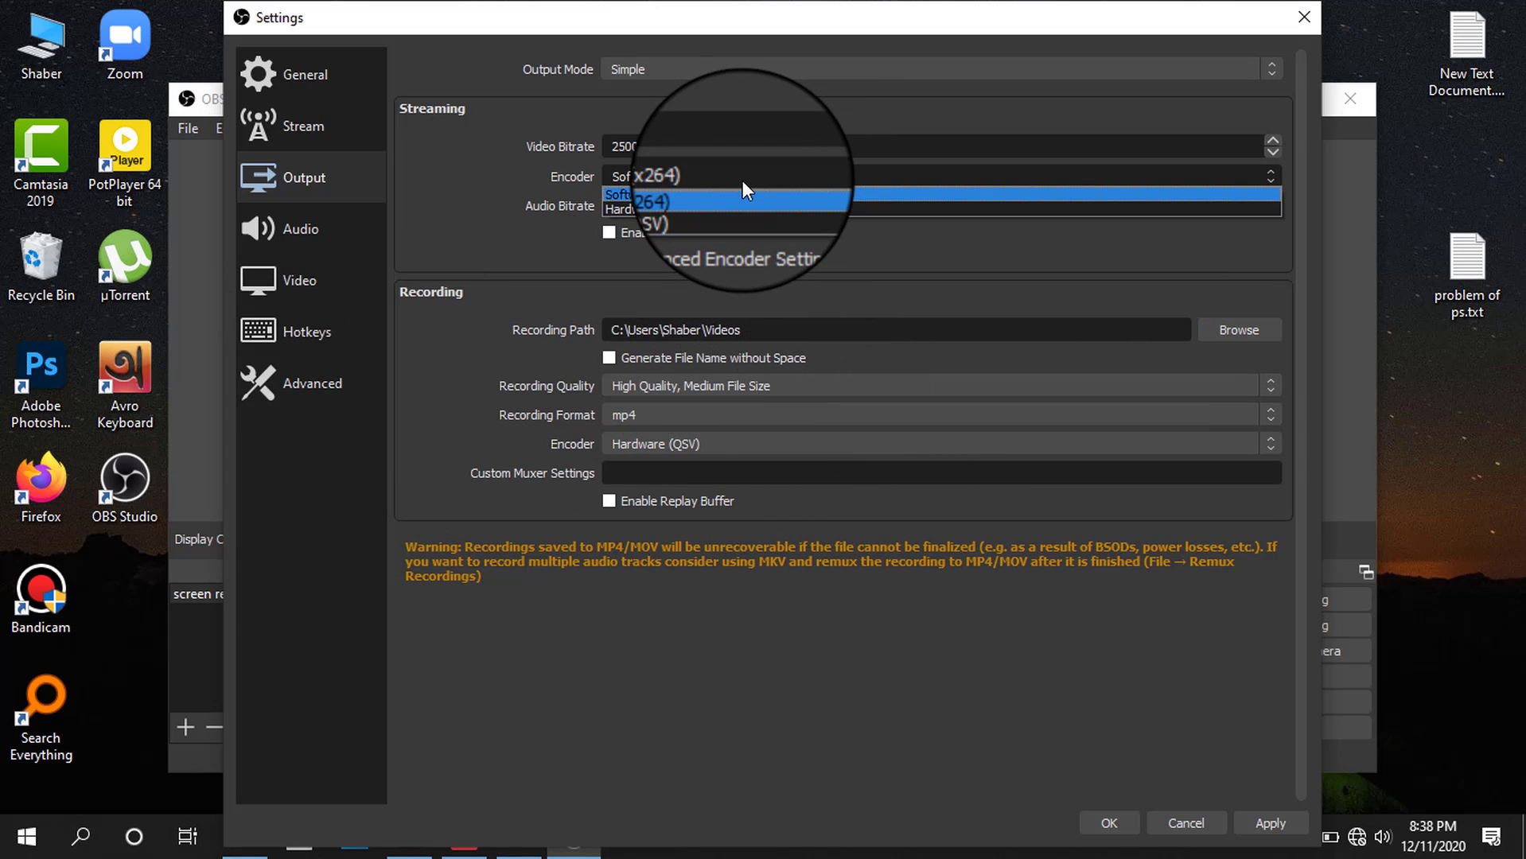
left_click(743, 180)
left_click(773, 205)
left_click(773, 205)
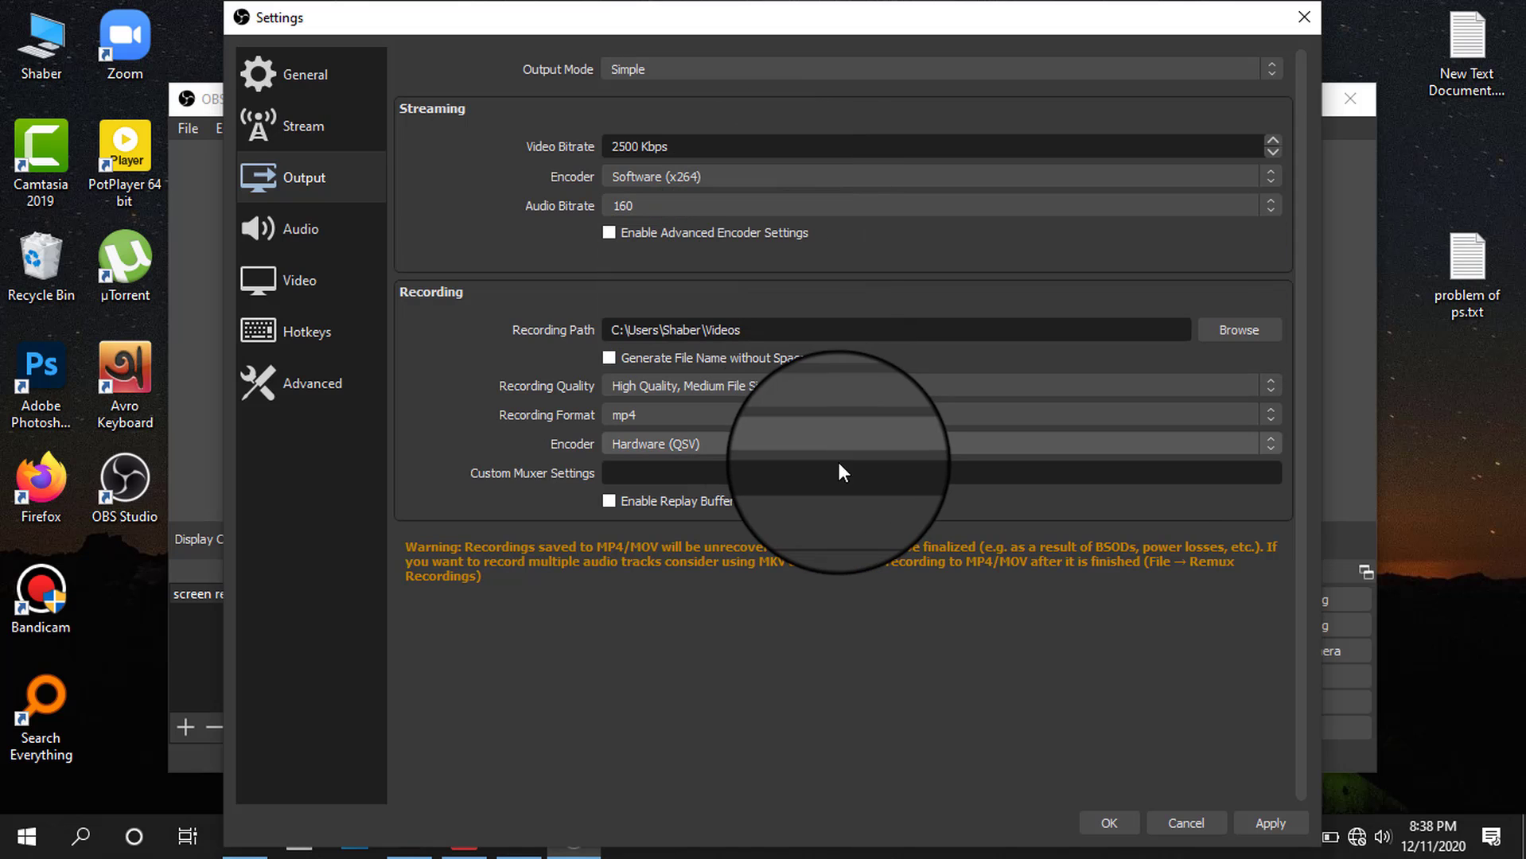
left_click(326, 243)
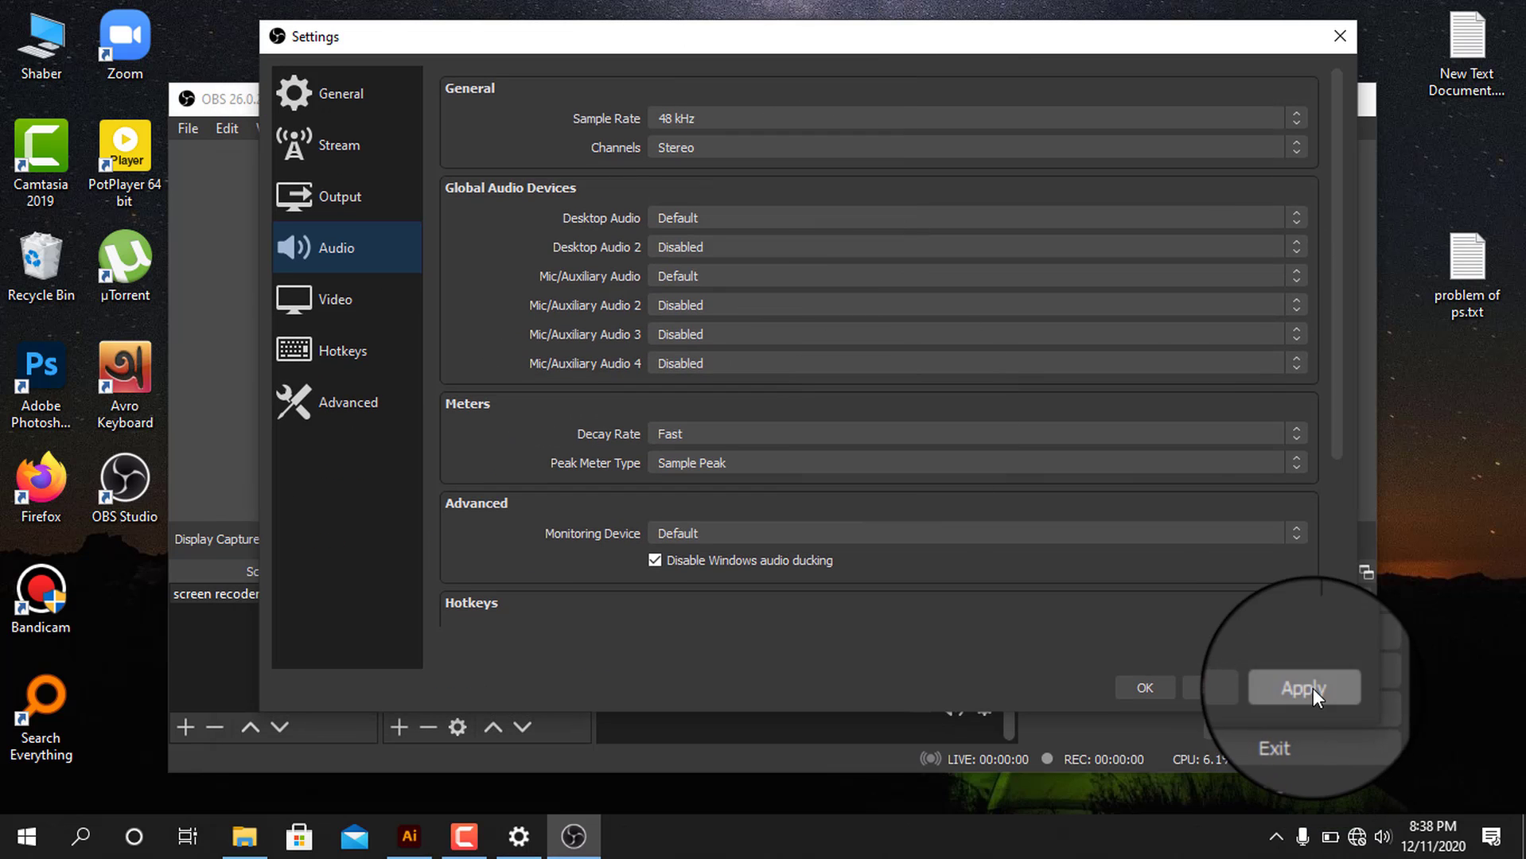
left_click(1139, 686)
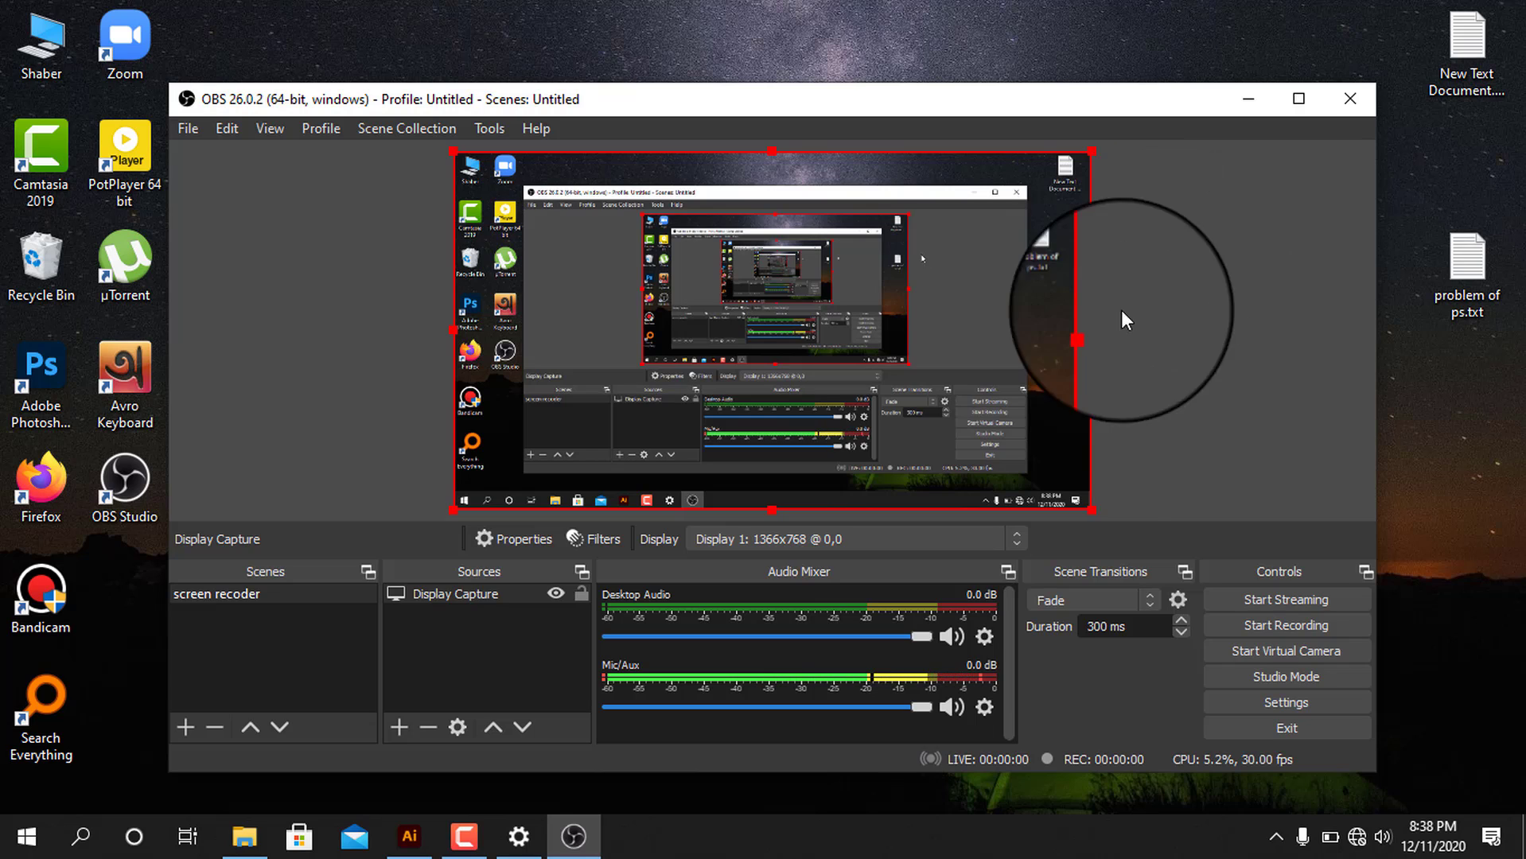
Start recording the screen and minimize OBS Studio to show the desktop
left_click(1295, 625)
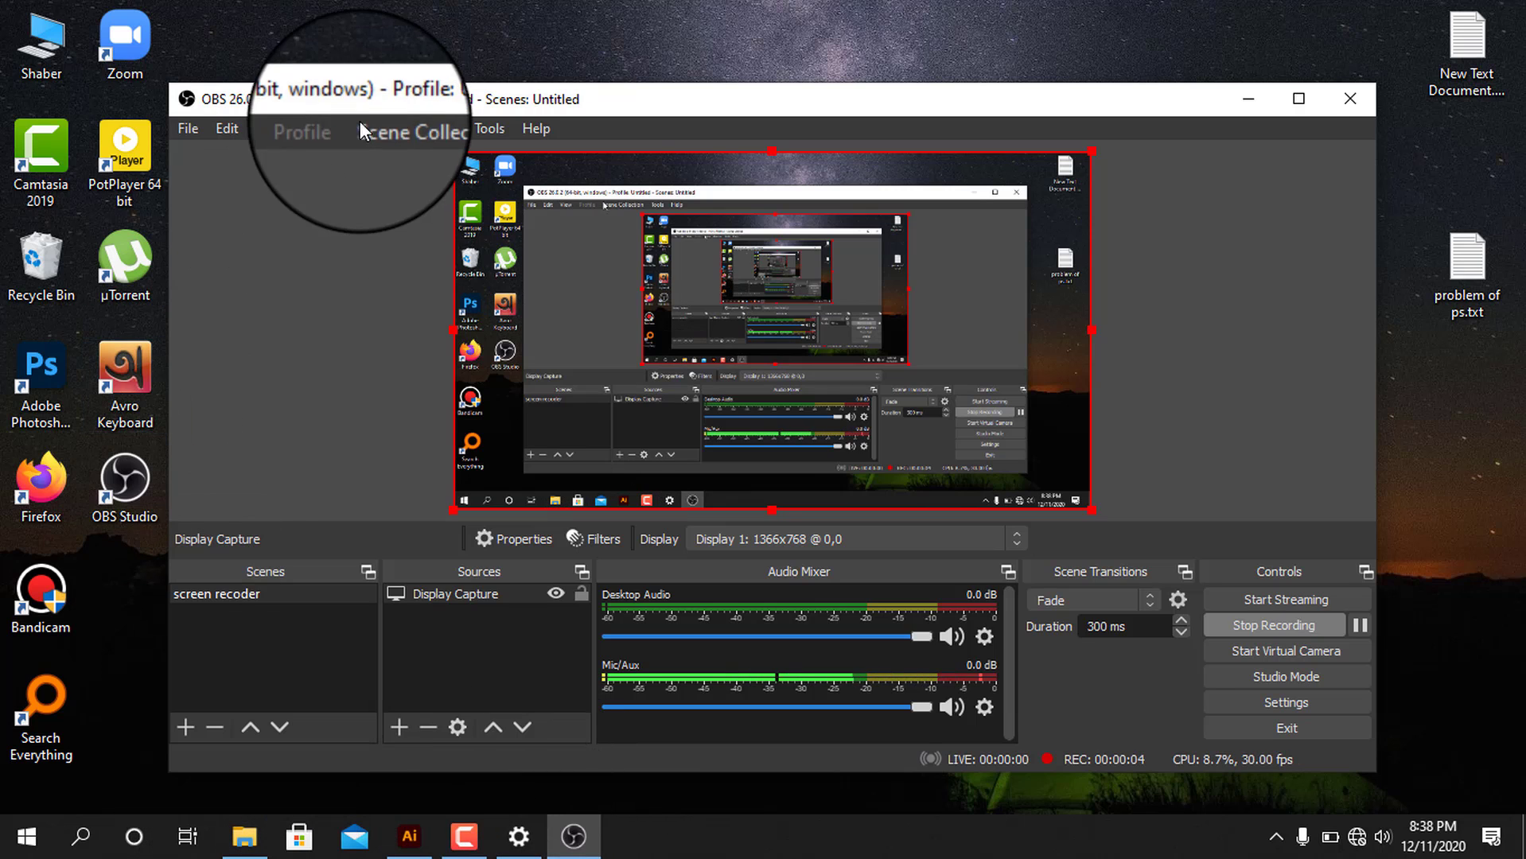
left_click(1261, 99)
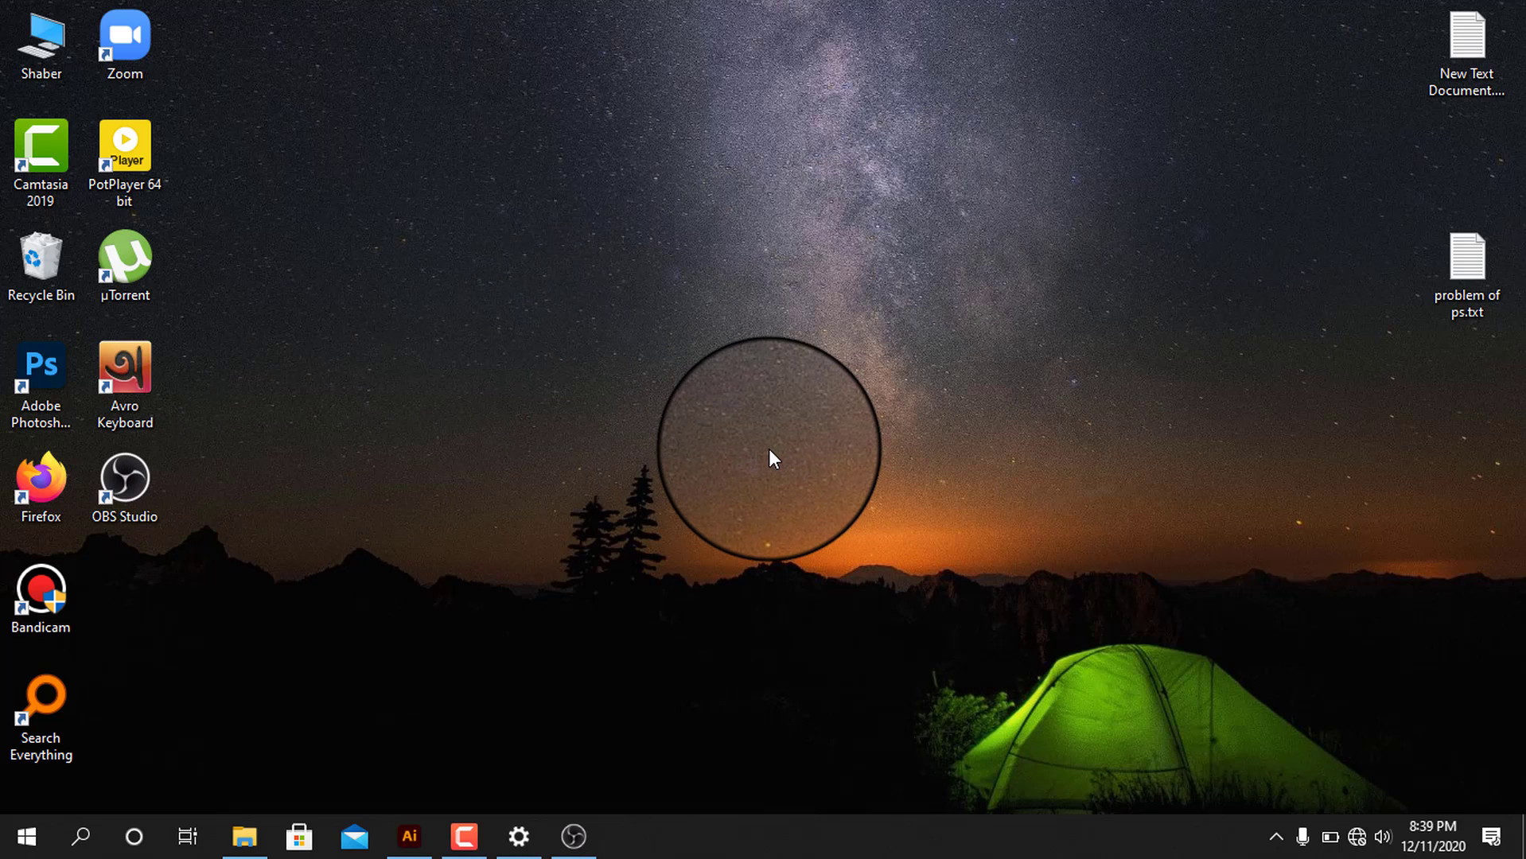
left_click(1463, 274)
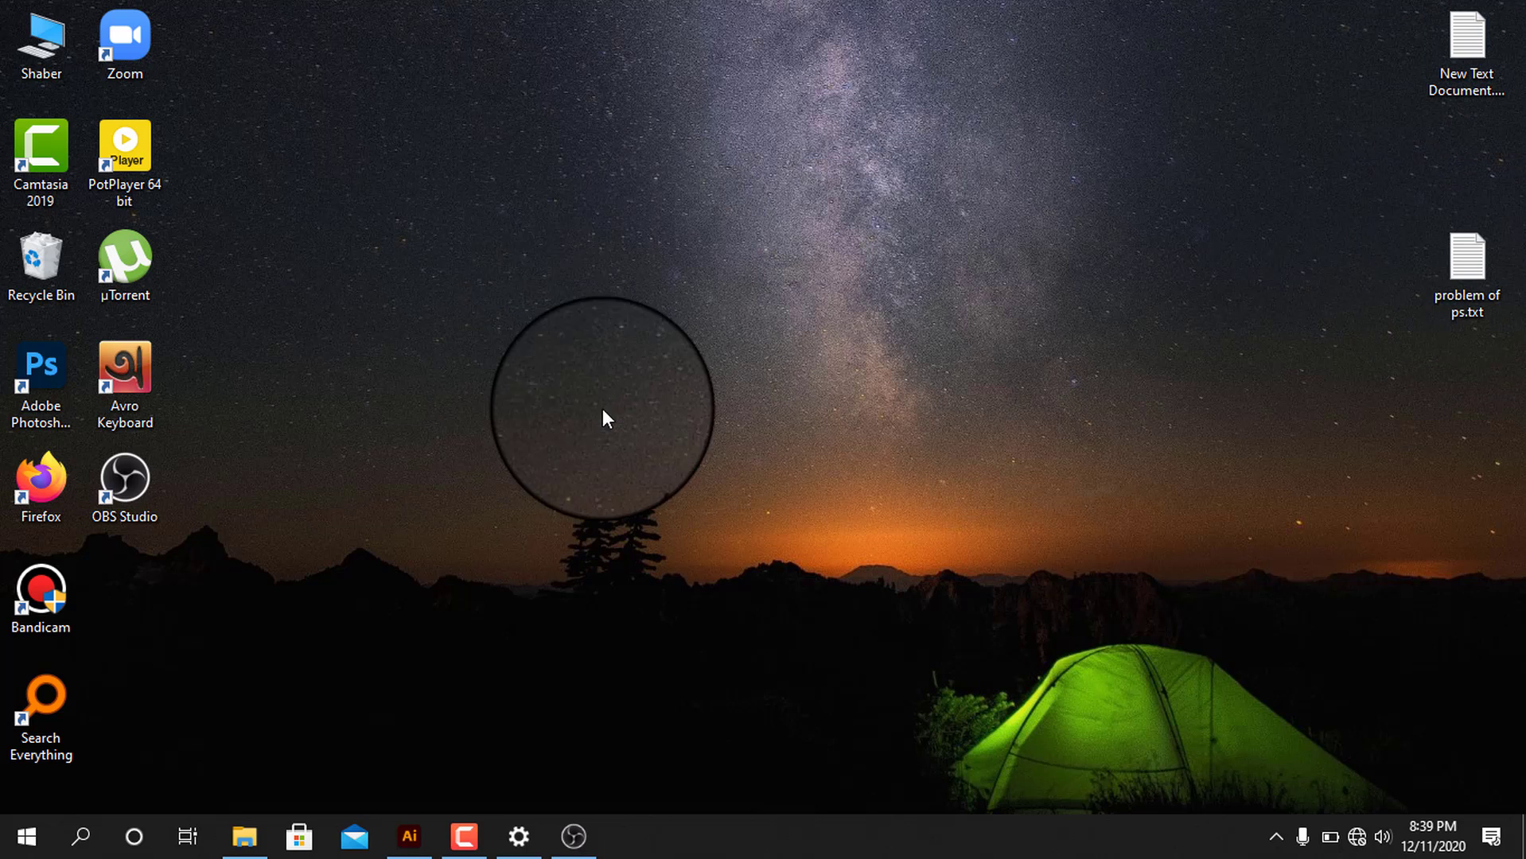
Create a new text document on the desktop and open it in Notepad
right_click(354, 241)
mouse_move(493, 501)
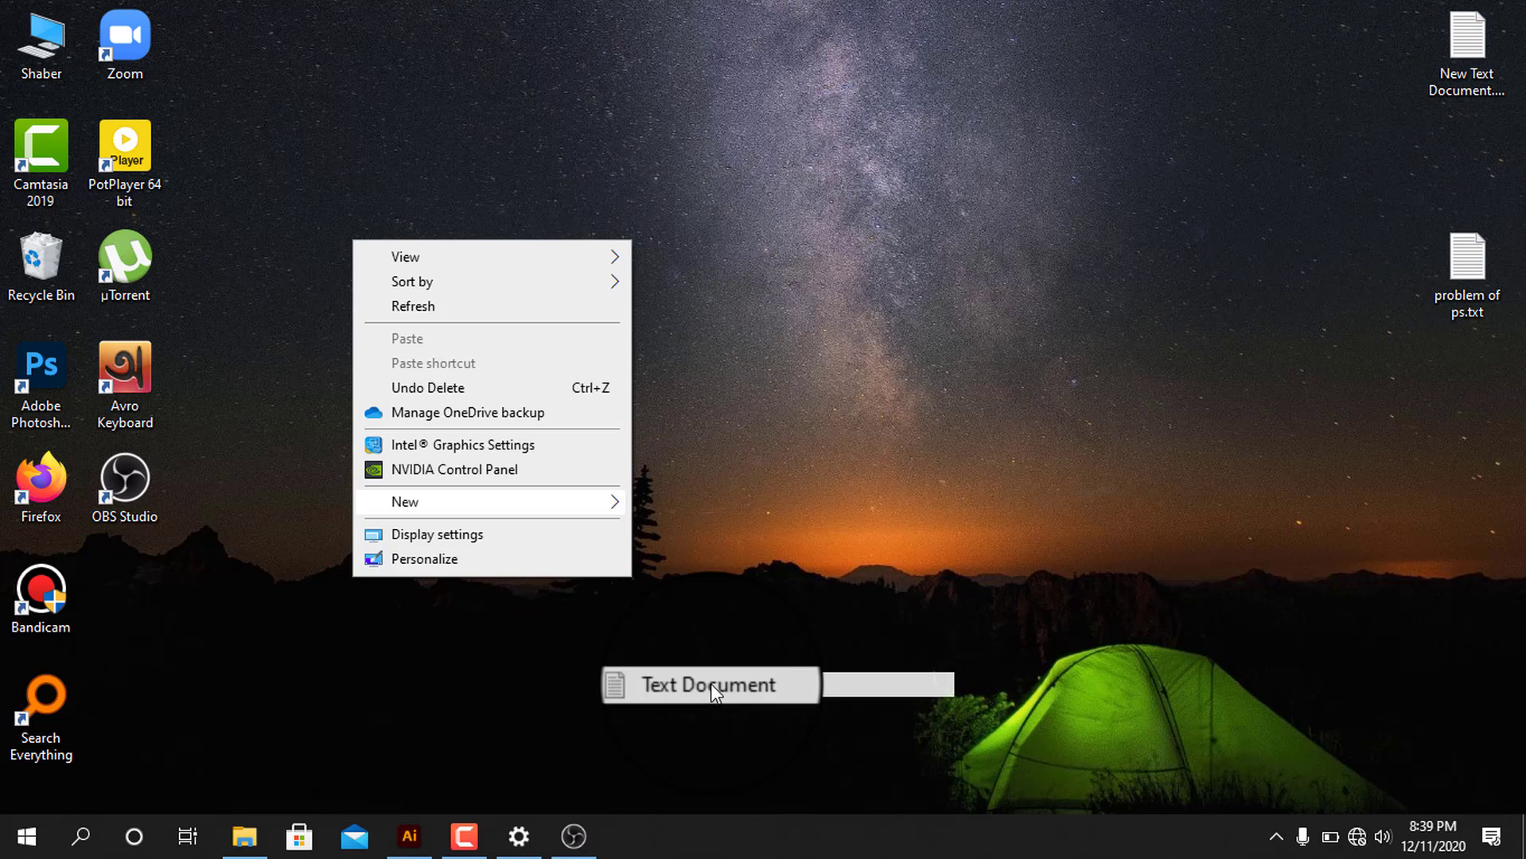
left_click(710, 685)
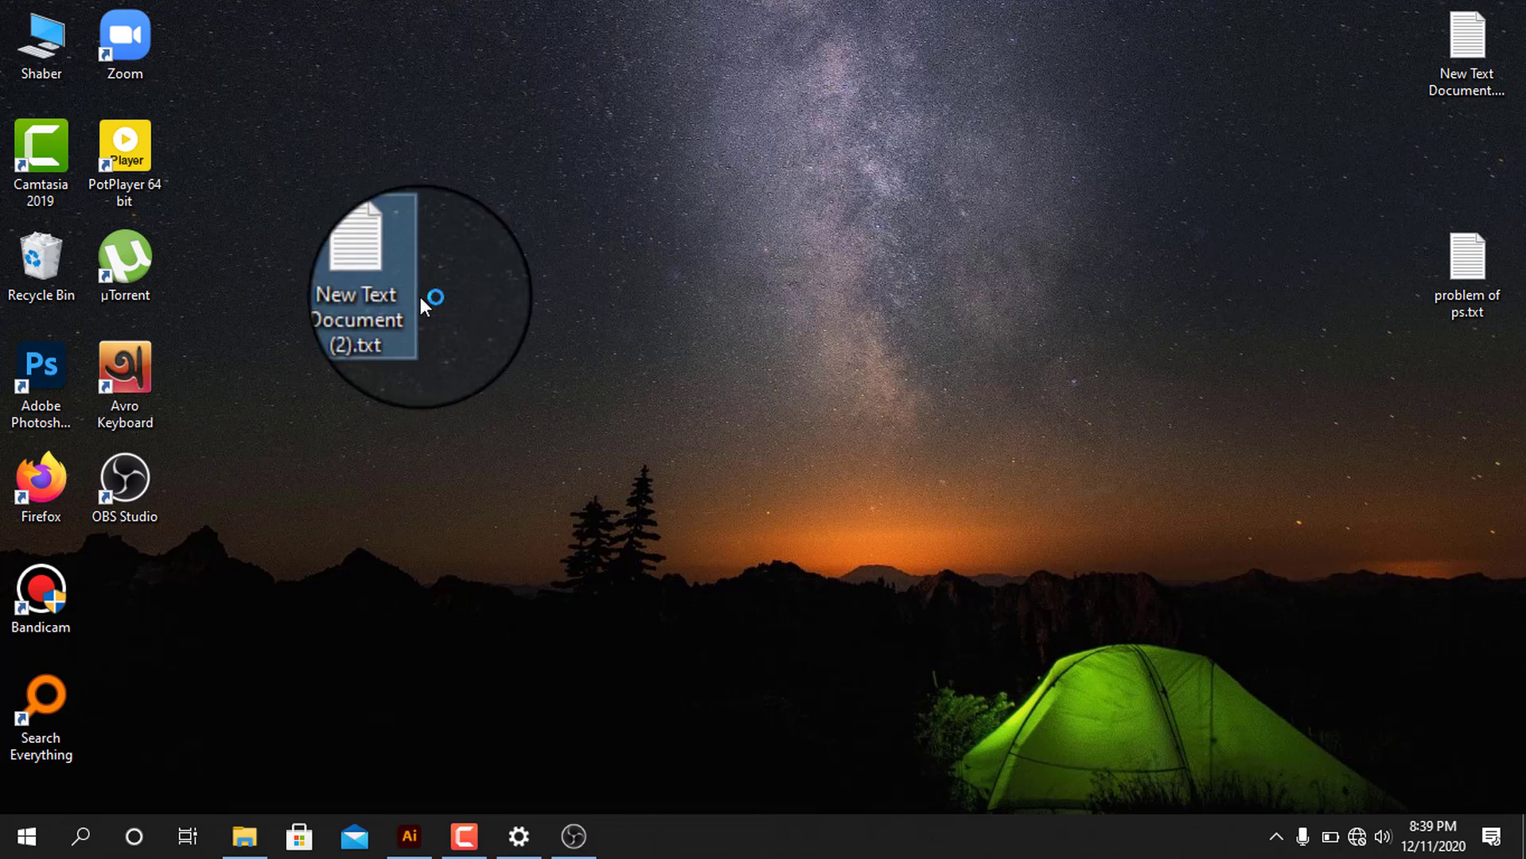
double_click(404, 287)
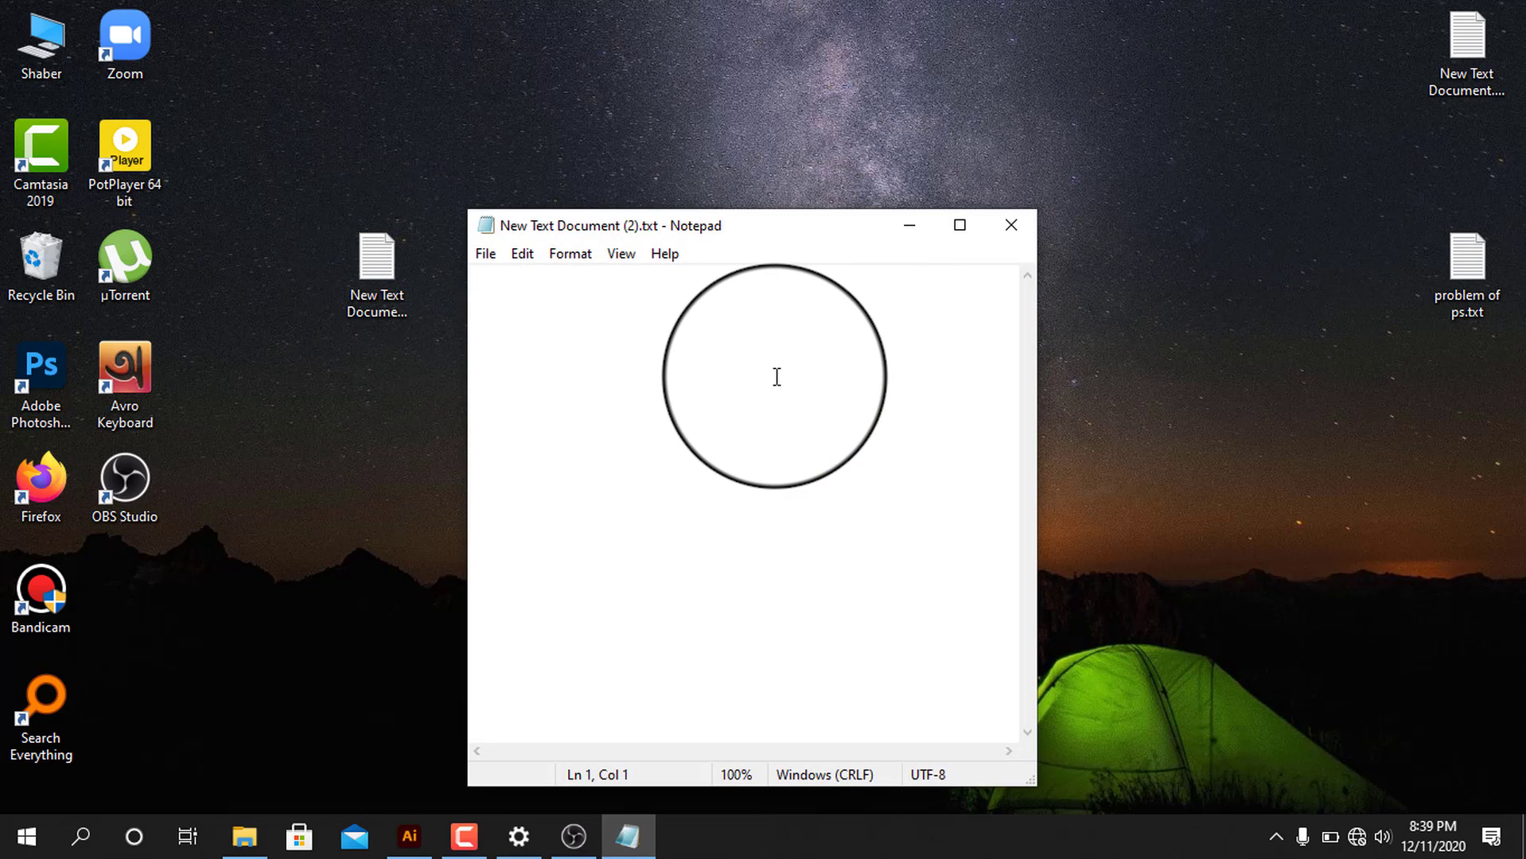
Write the author's full name, "and i am a new youtuber." and a request to subscribe and press the bell icon for the next update
type("sheik")
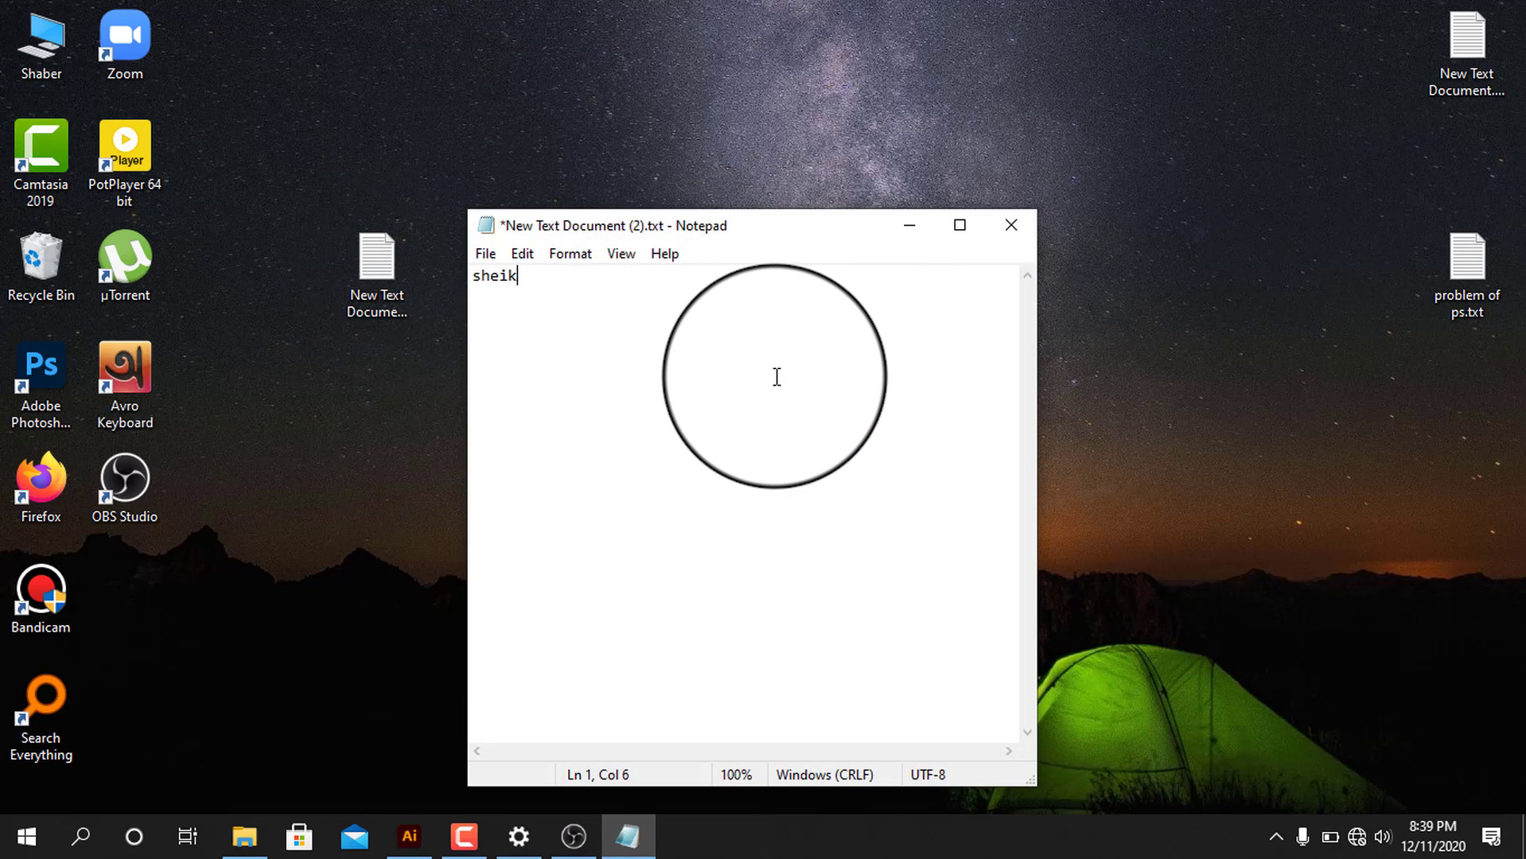
type("h mohammad shaber .")
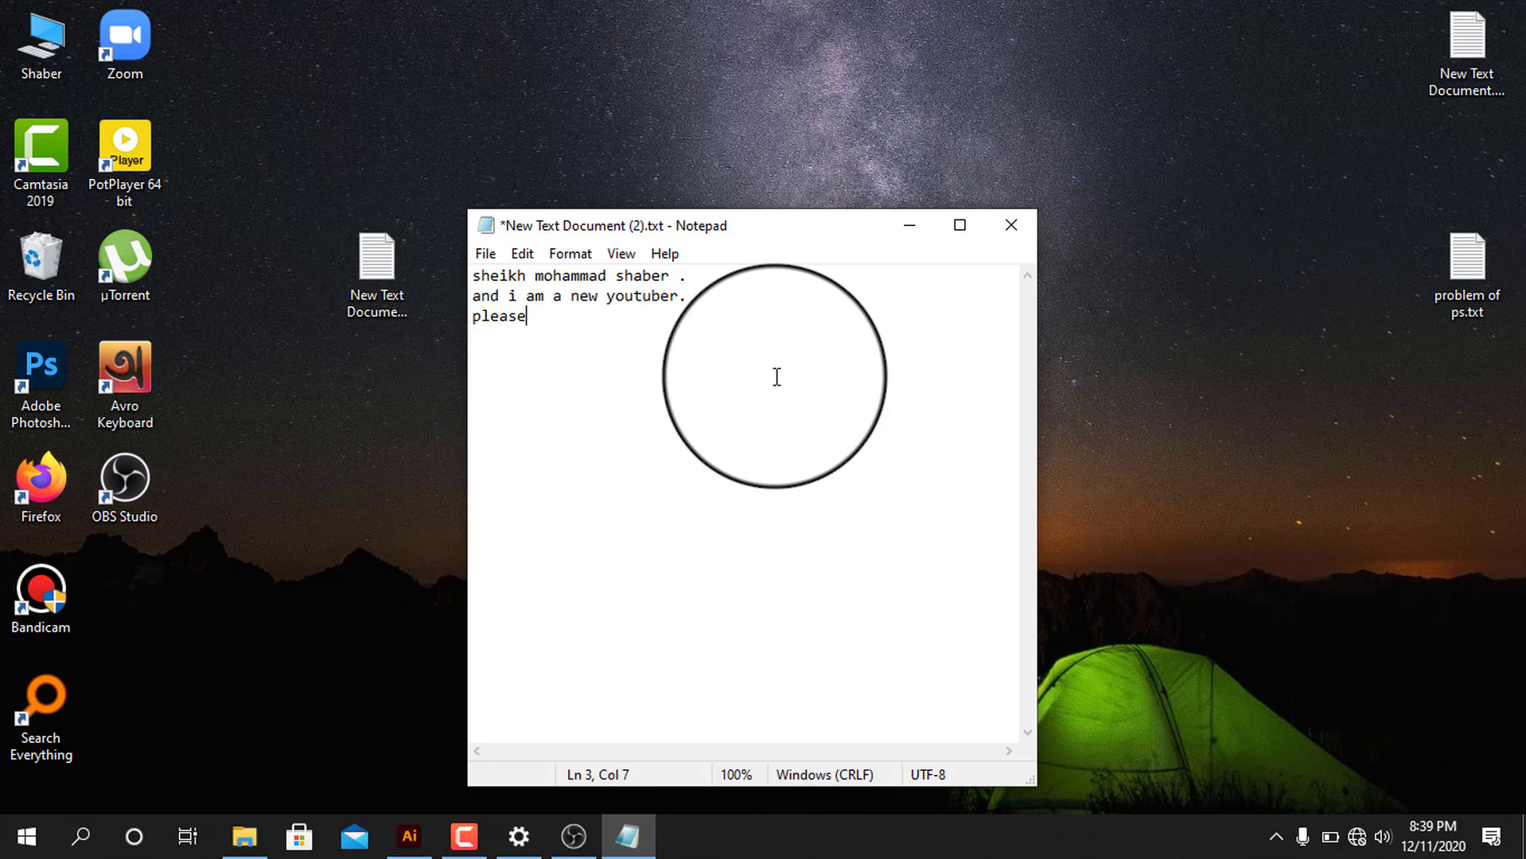
type("subscribe my cha")
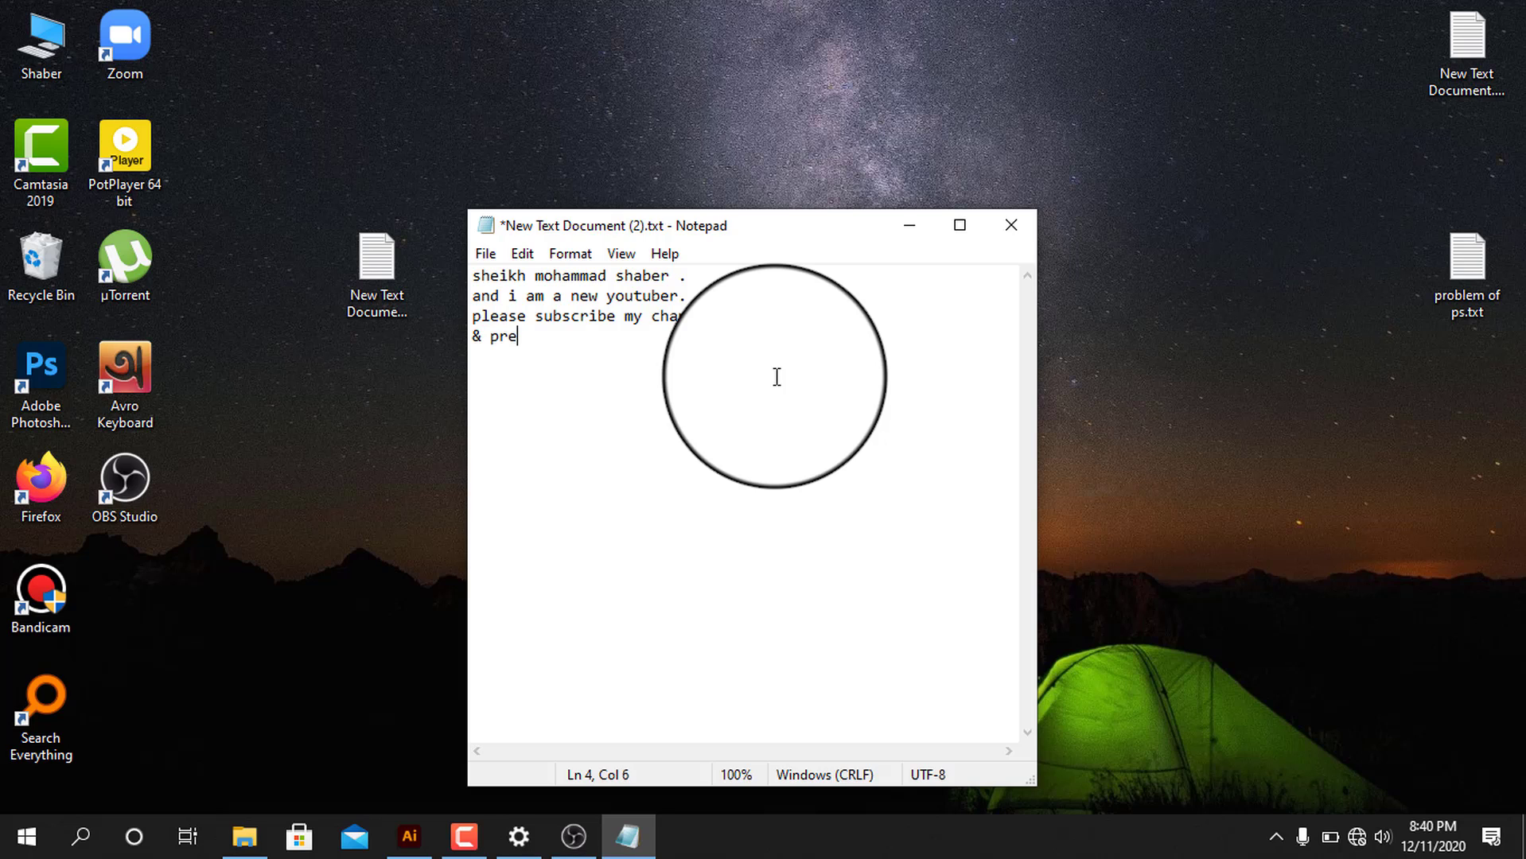
type("the")
type("ico")
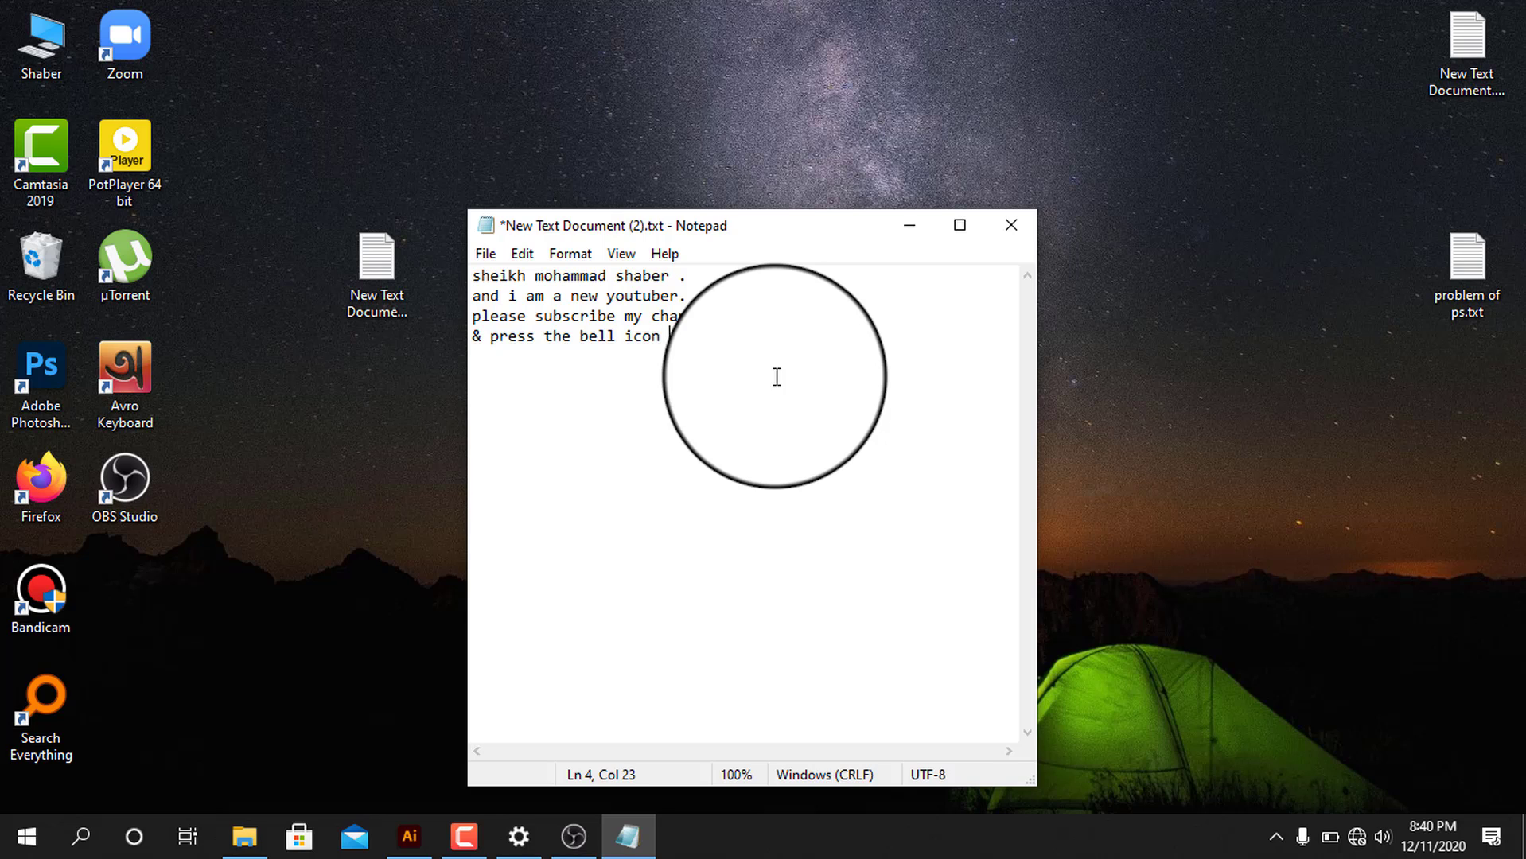
type("ny next ")
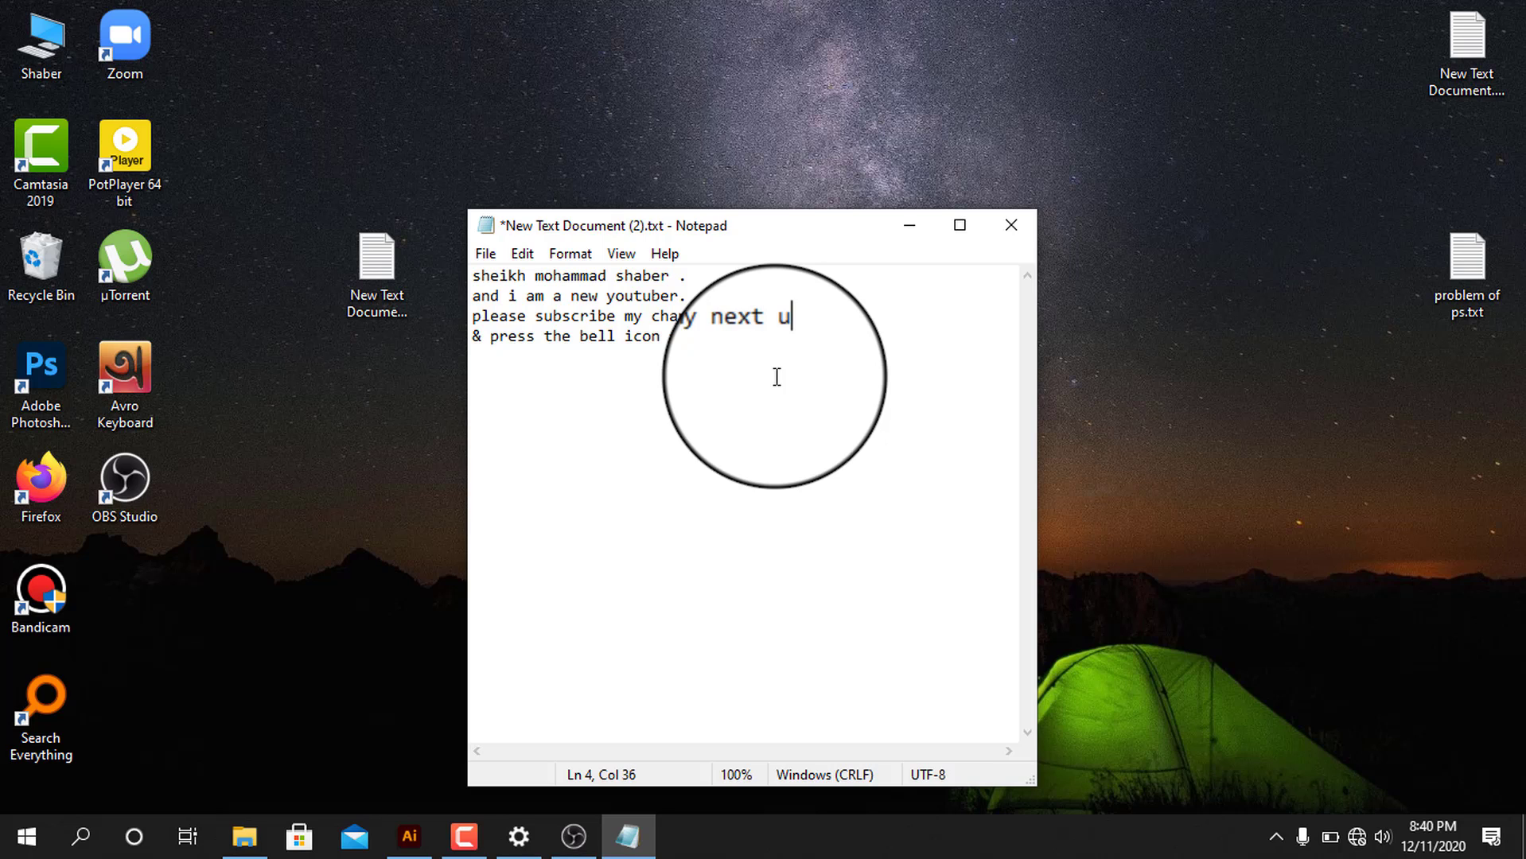
type("upt")
key("BackSpace")
type("date.")
Minimize Notepad, bring OBS Studio back up and stop the recording
left_click(911, 232)
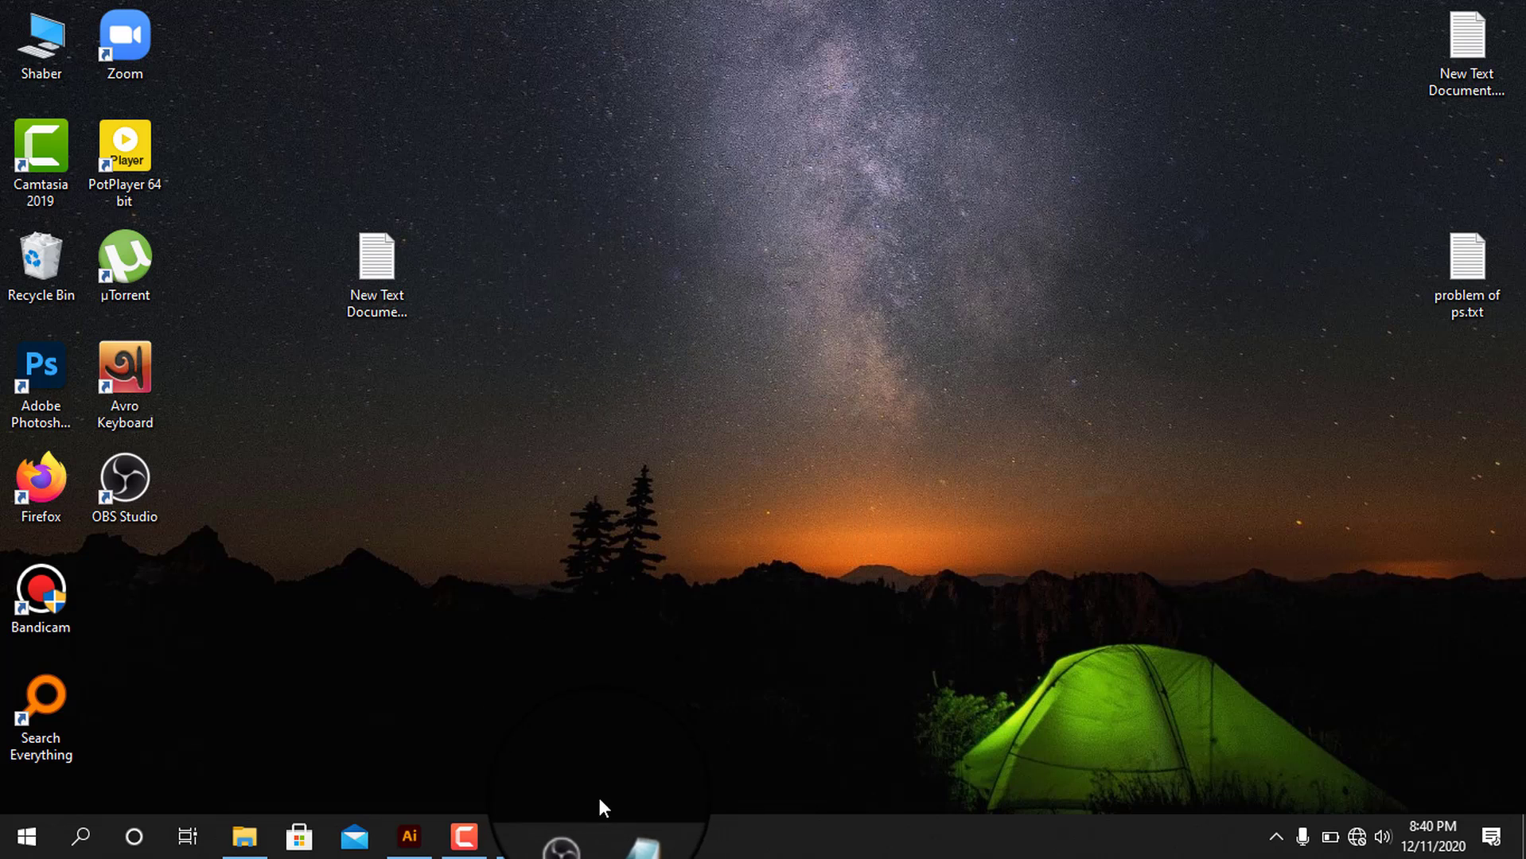
left_click(587, 845)
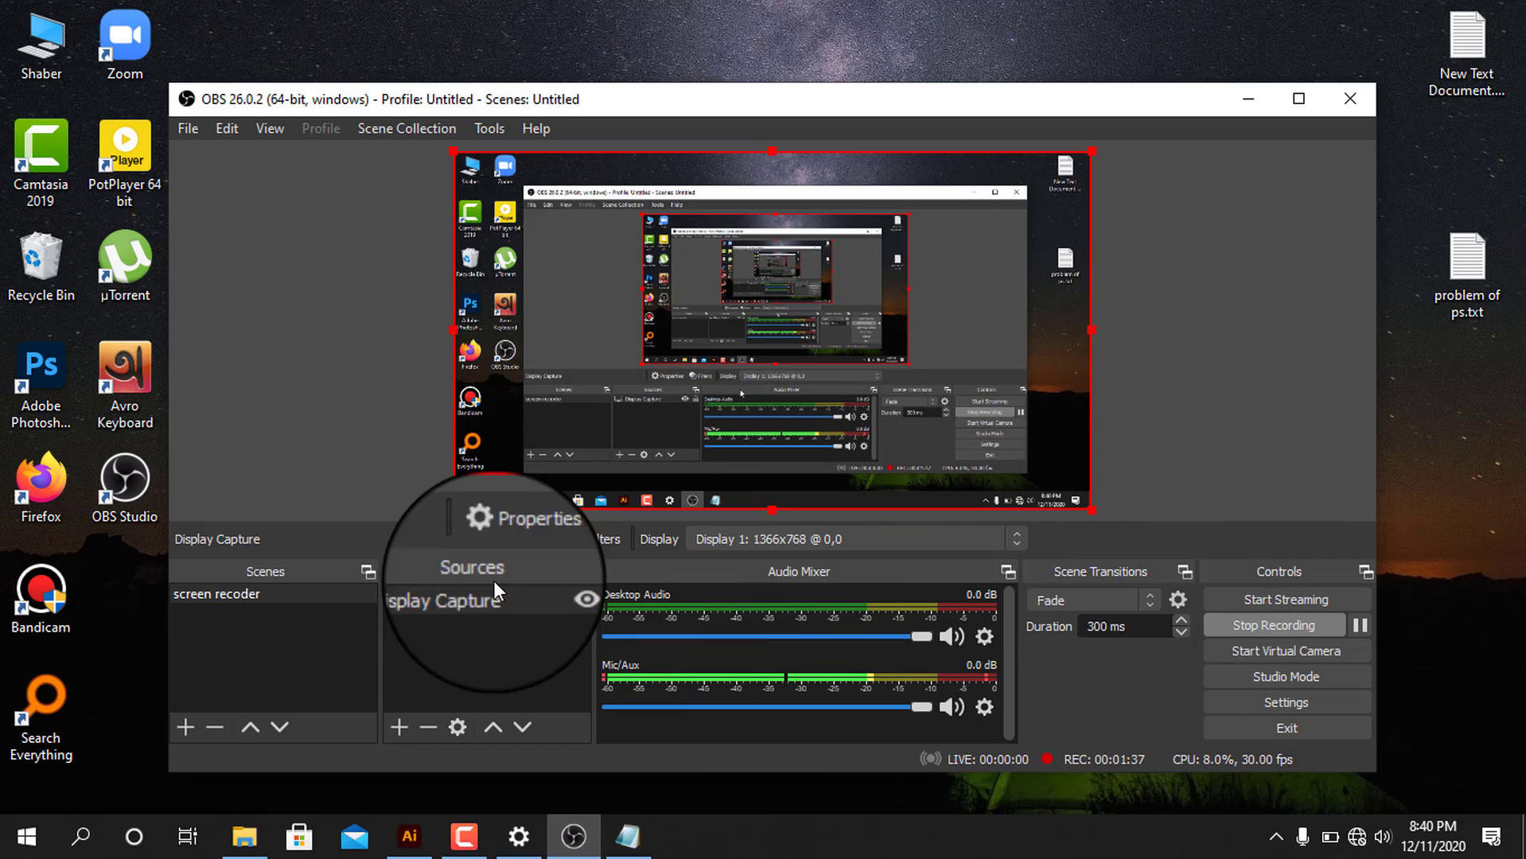
left_click(1299, 627)
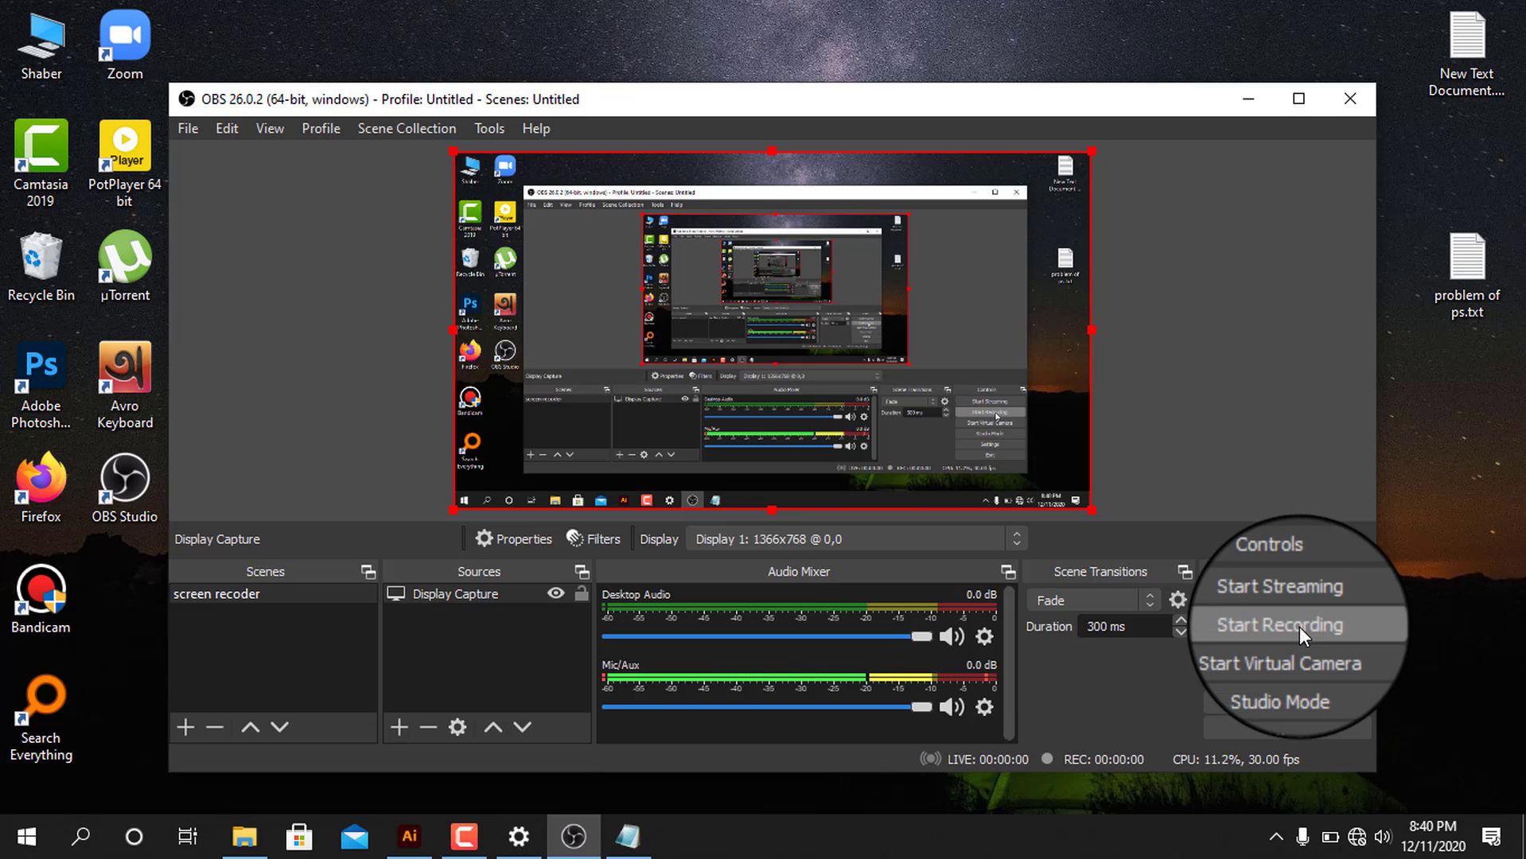
Show the OBS recordings folder and play the newest recording in the Videos folder
left_click(187, 129)
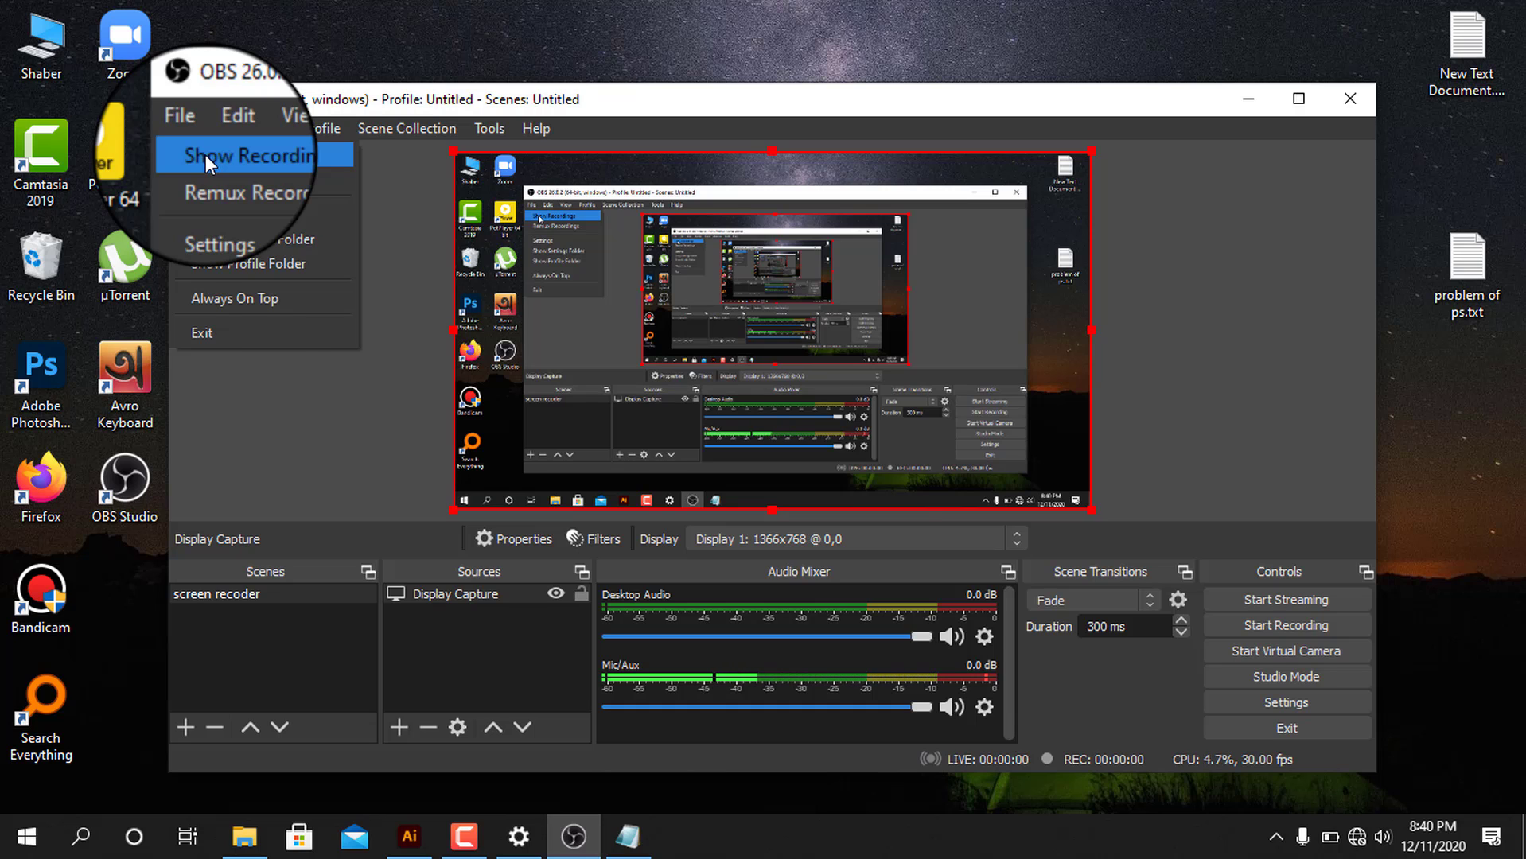
left_click(206, 154)
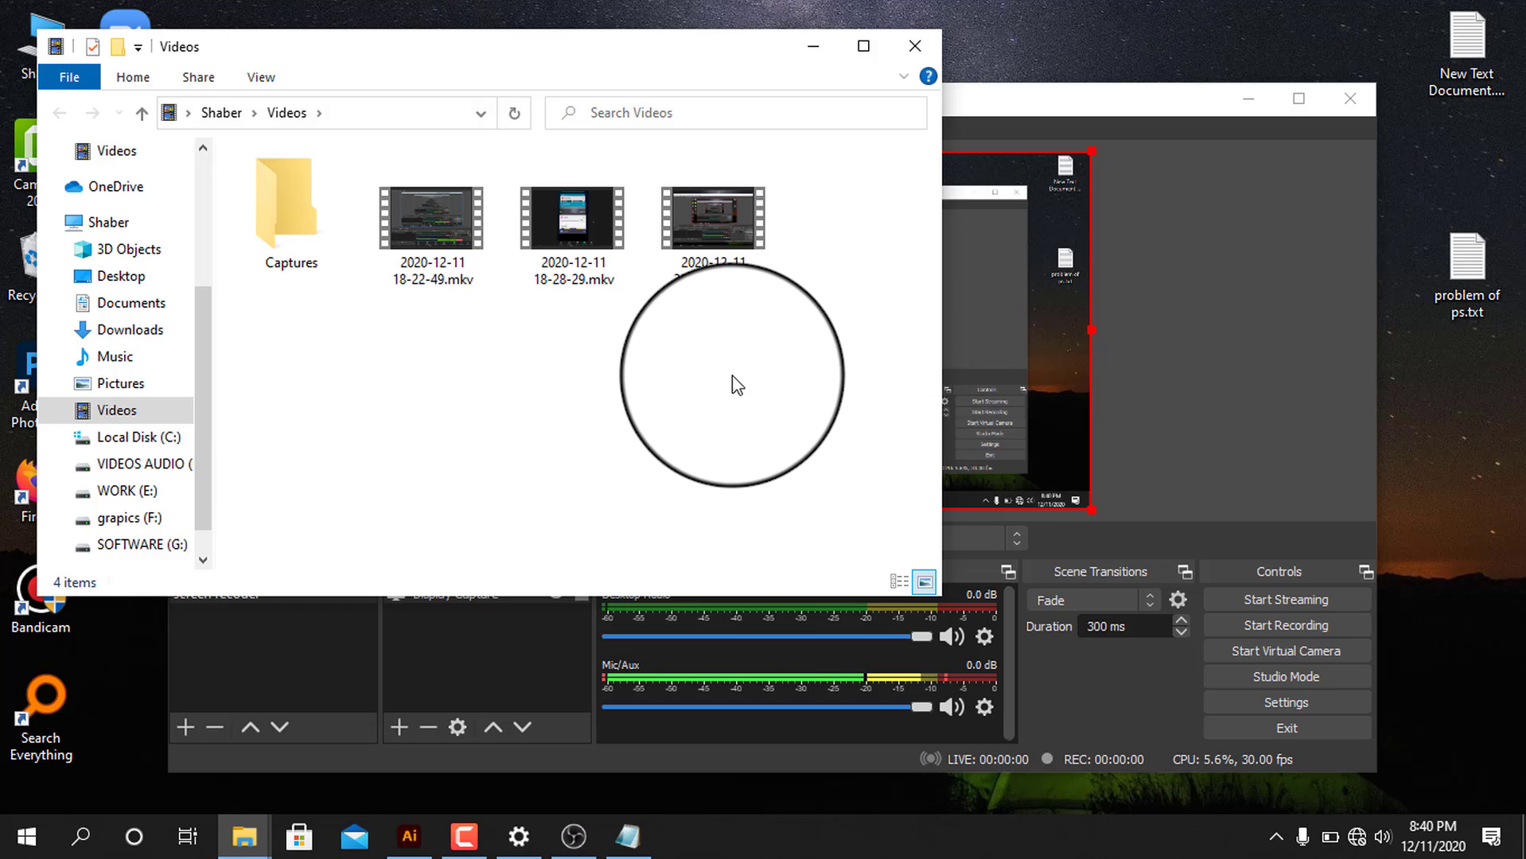
left_click(724, 229)
double_click(724, 229)
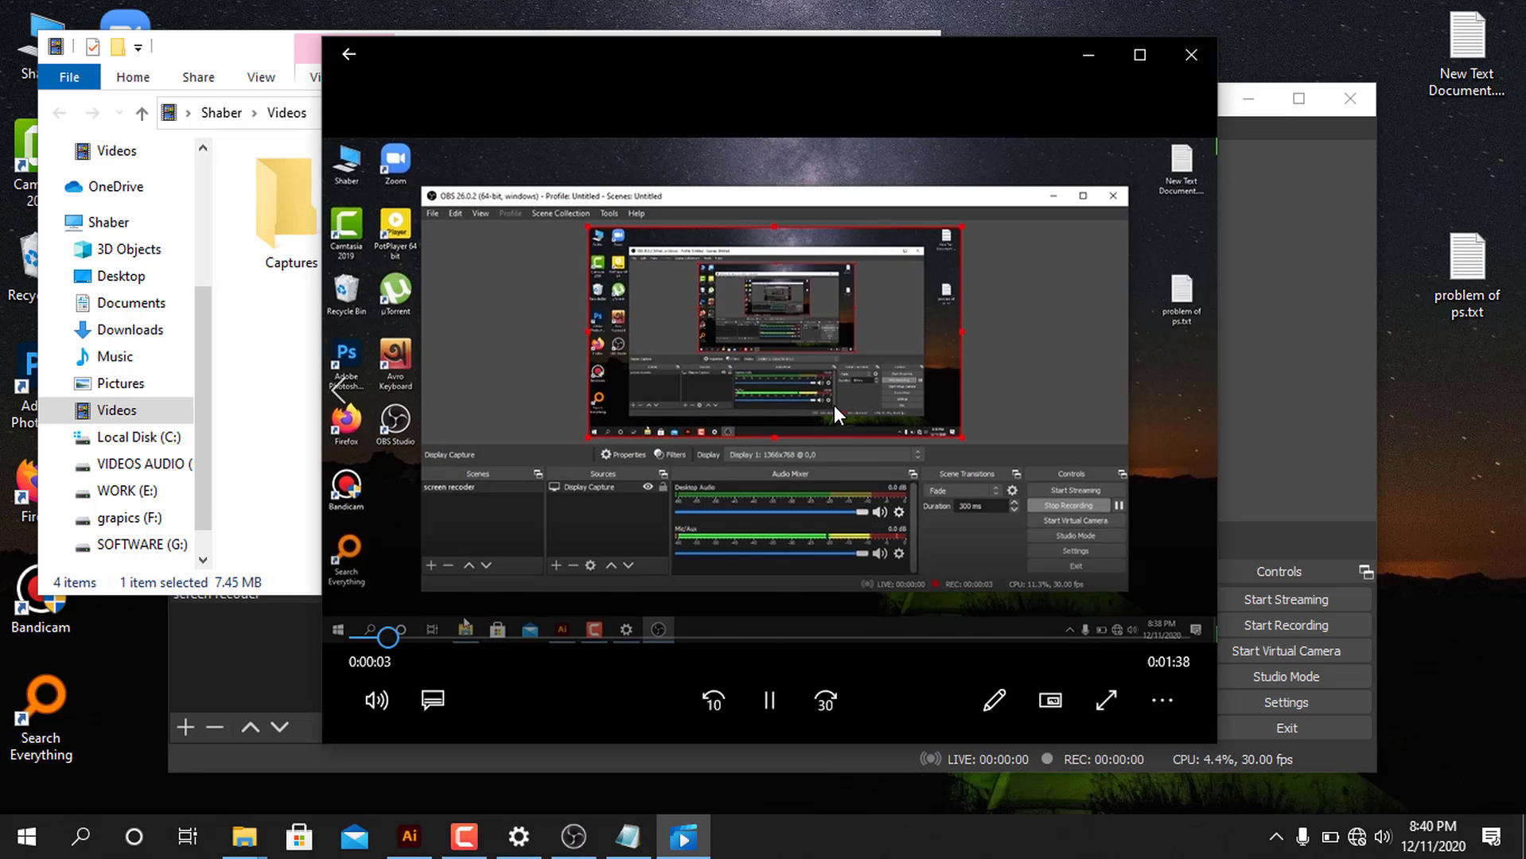
Check the recording's playback at full size, restore the player window and skip ahead to the finished Notepad text near the end
left_click(1137, 58)
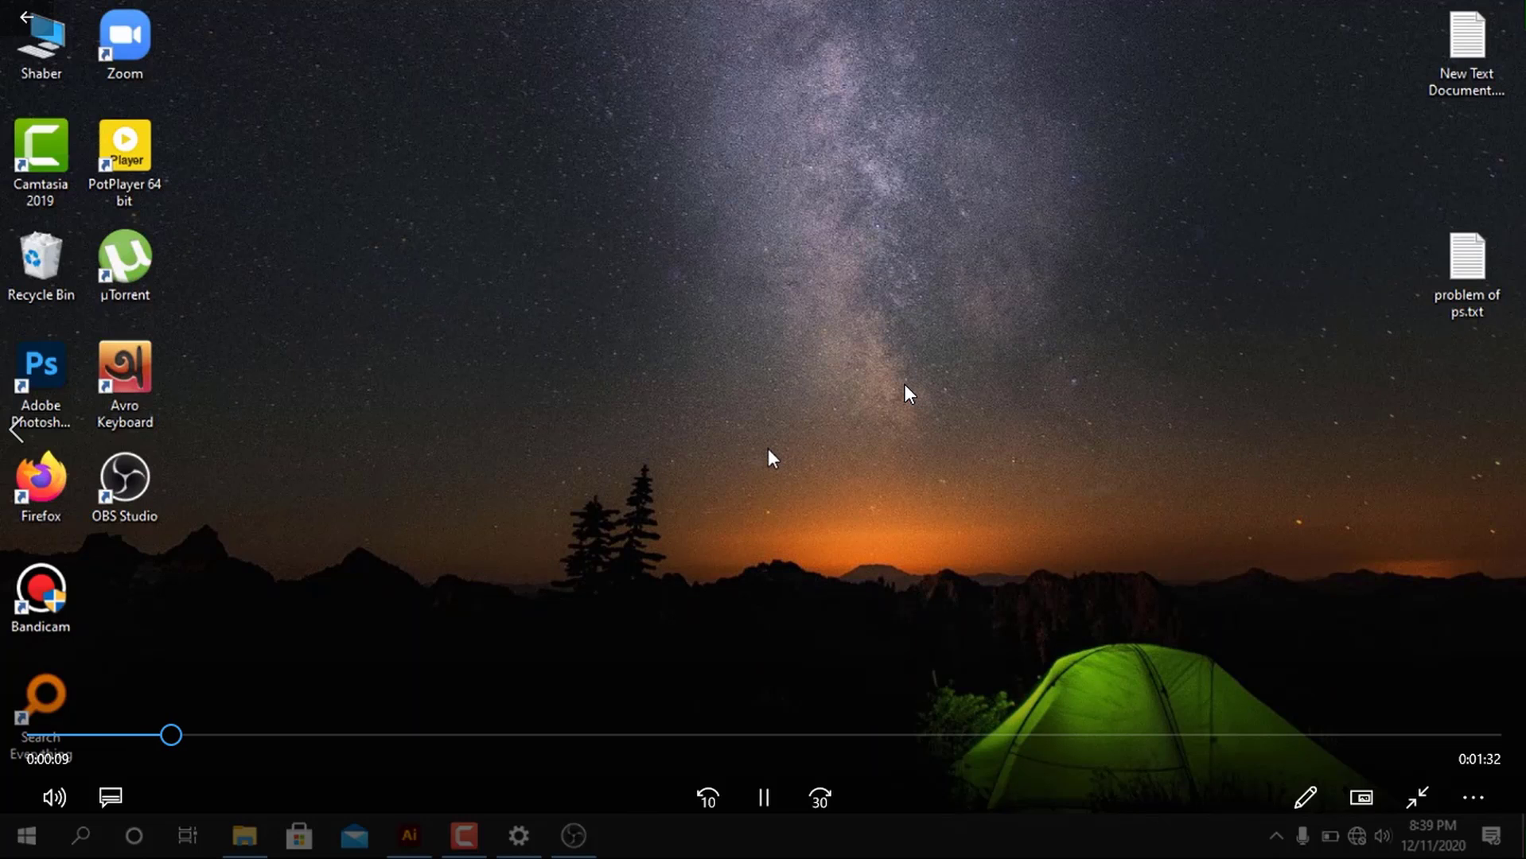
key("Escape")
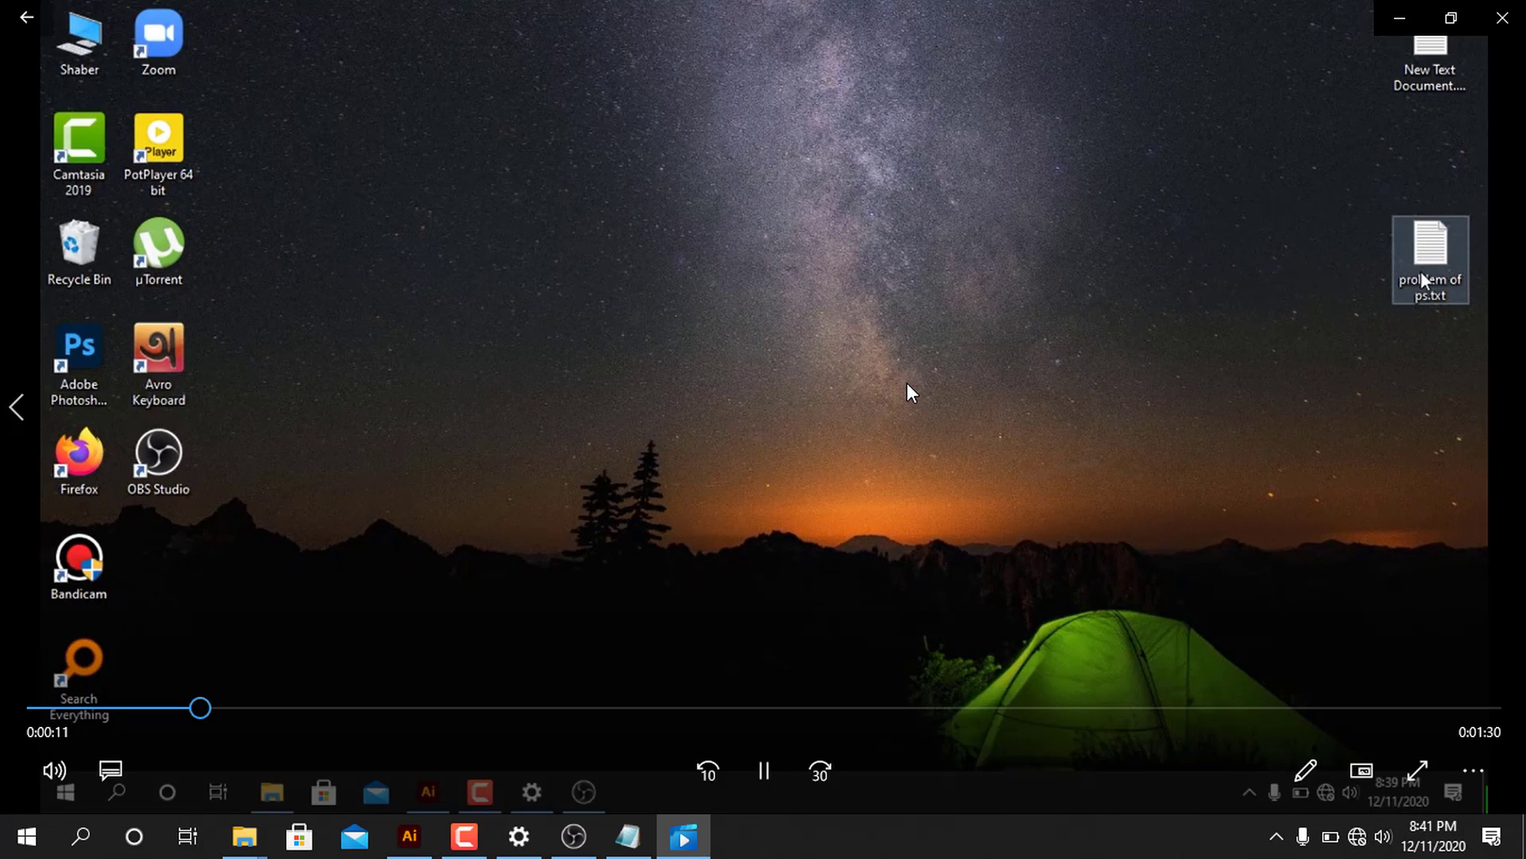
left_click(1449, 20)
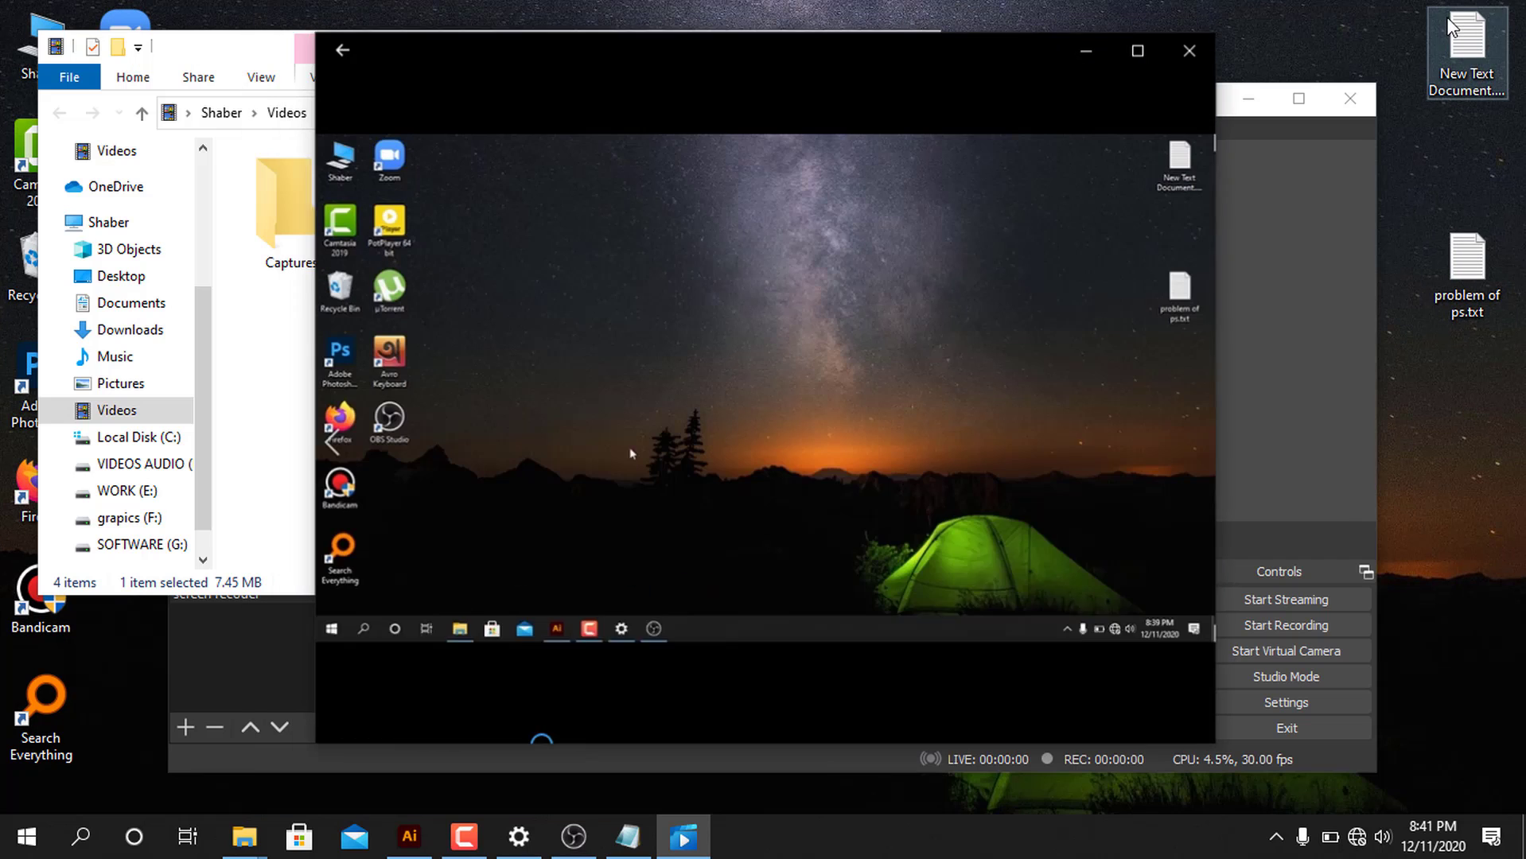
left_click(549, 638)
left_click_drag(614, 629, 1109, 638)
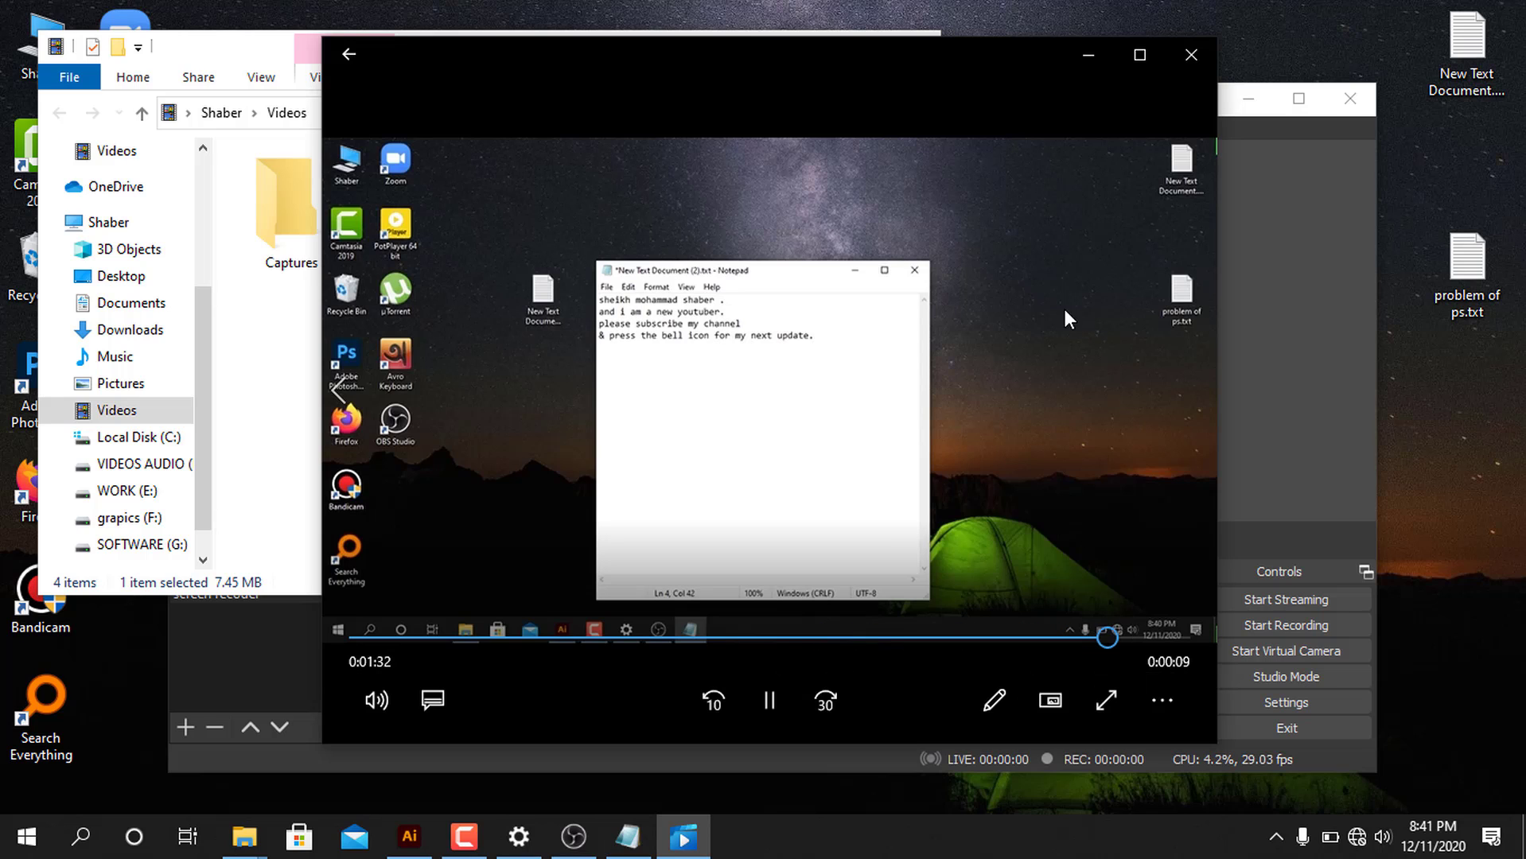
Close the video player and the Videos folder, and minimize OBS Studio to show the desktop
left_click(1191, 54)
left_click(907, 45)
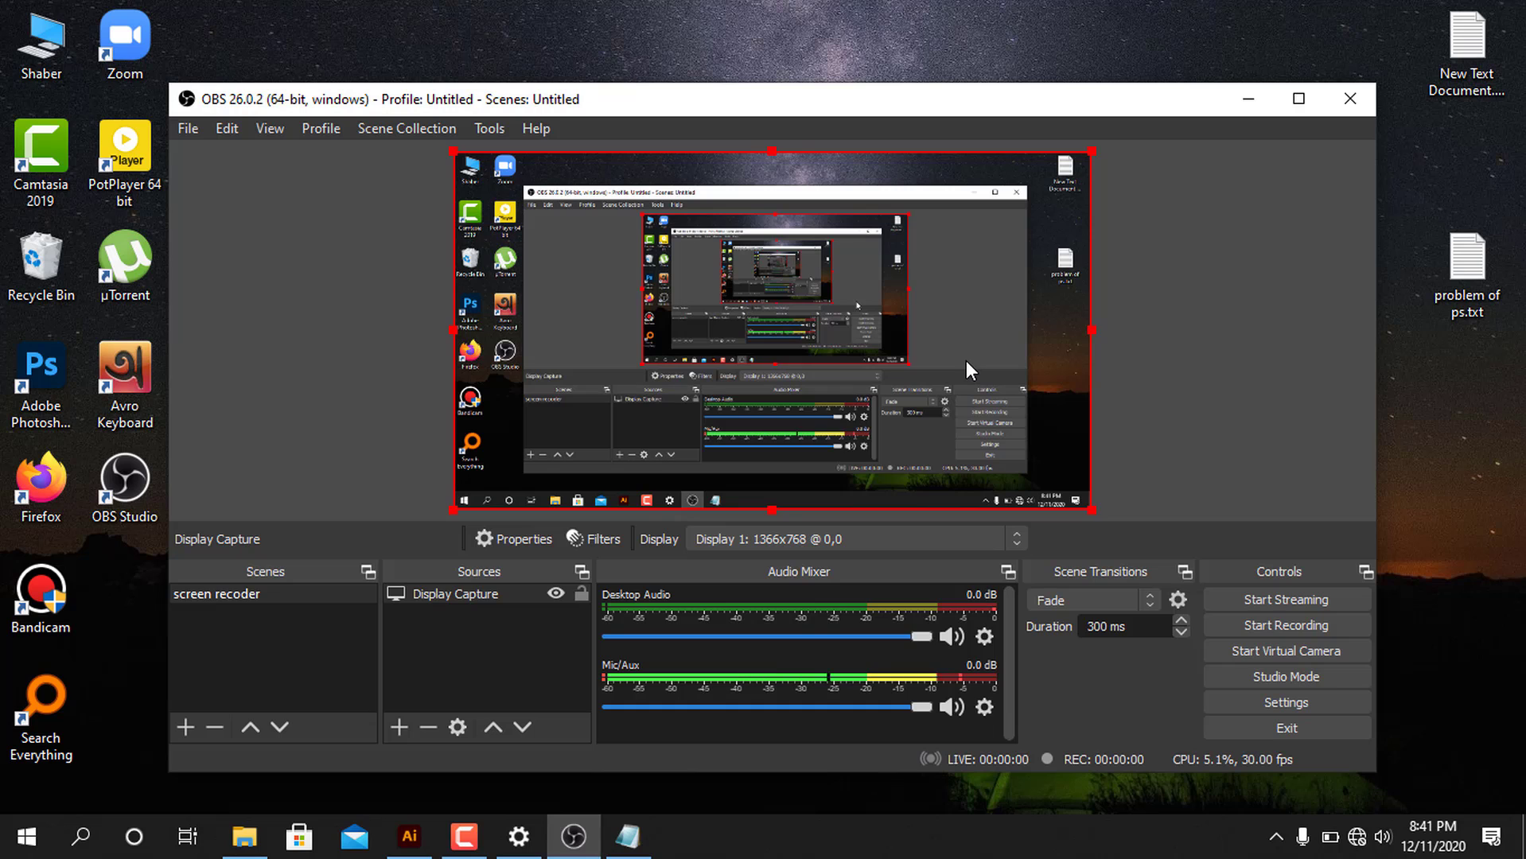
left_click(1248, 98)
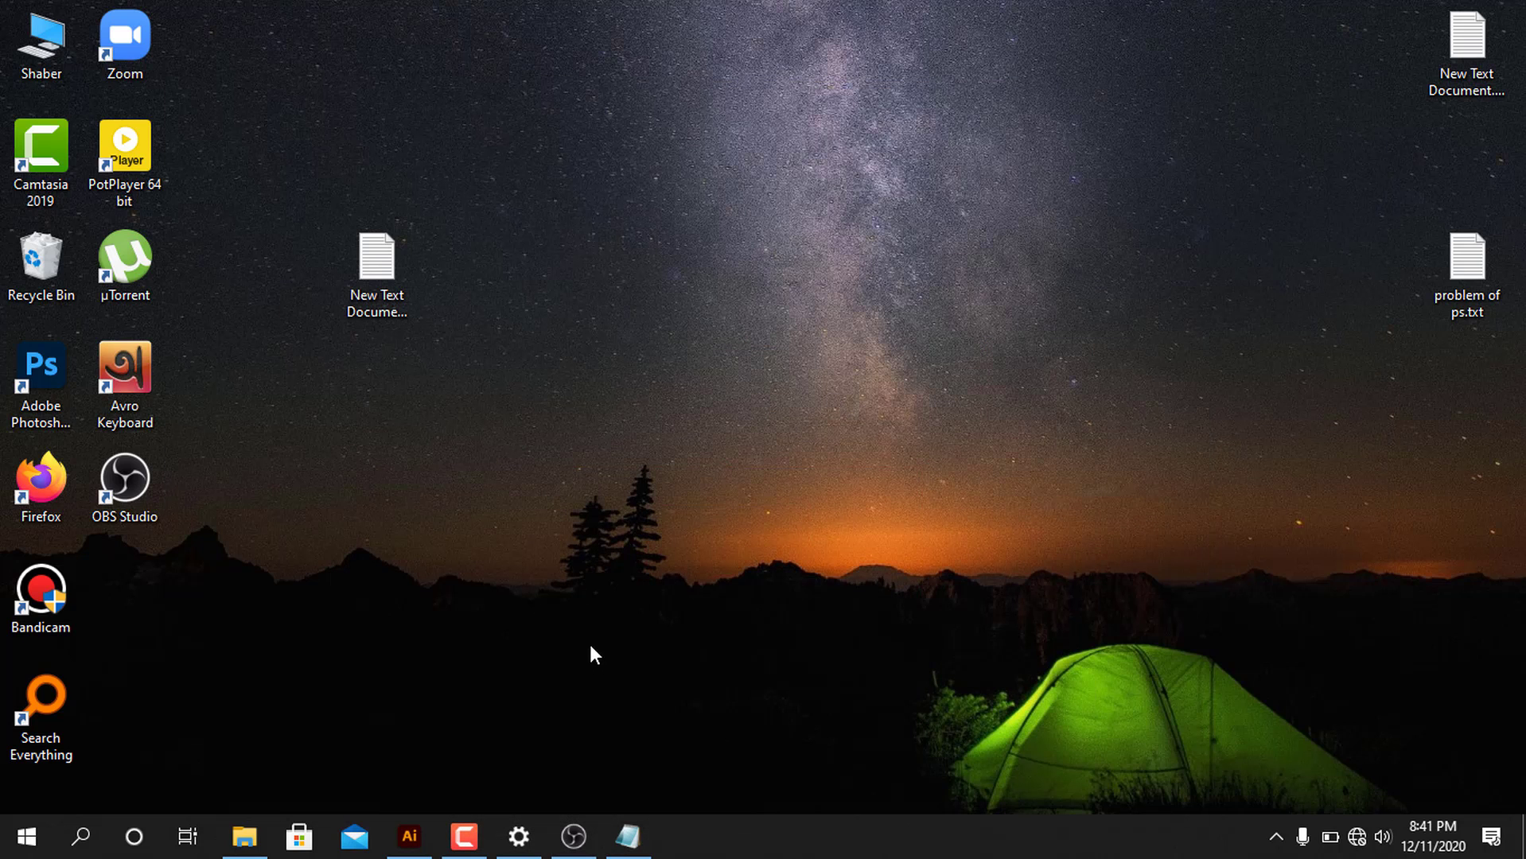